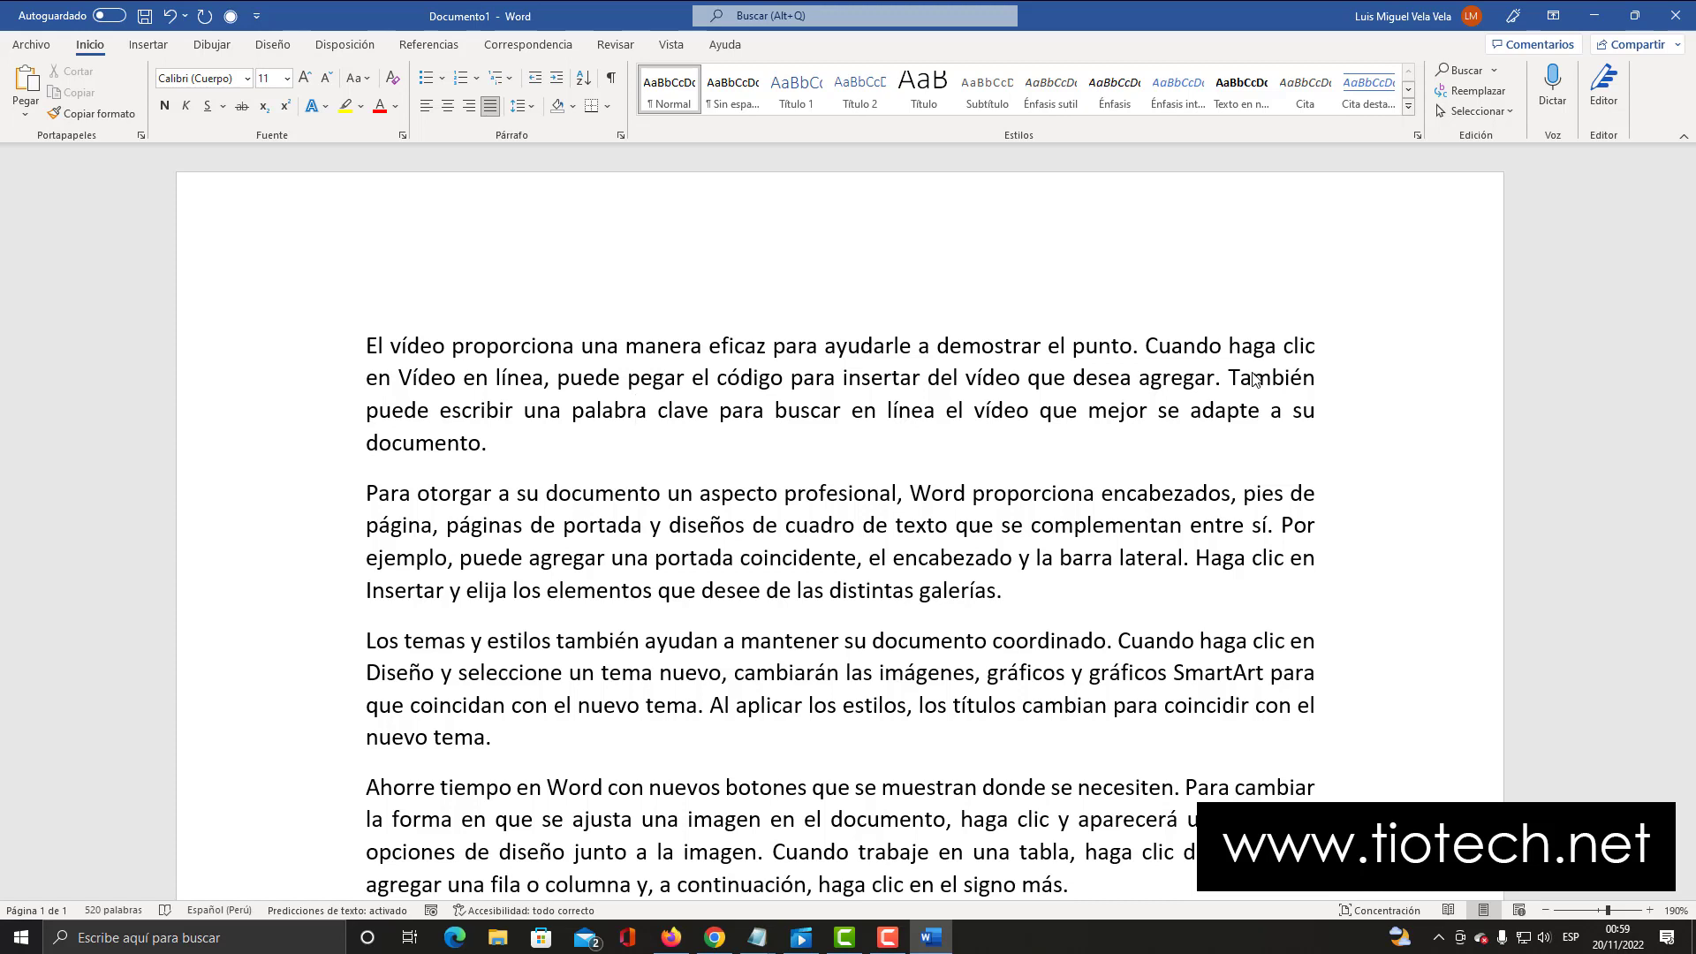
Step: Select the first paragraph, then the word 'proporciona', and clear the selection
drag(522, 440, 344, 343)
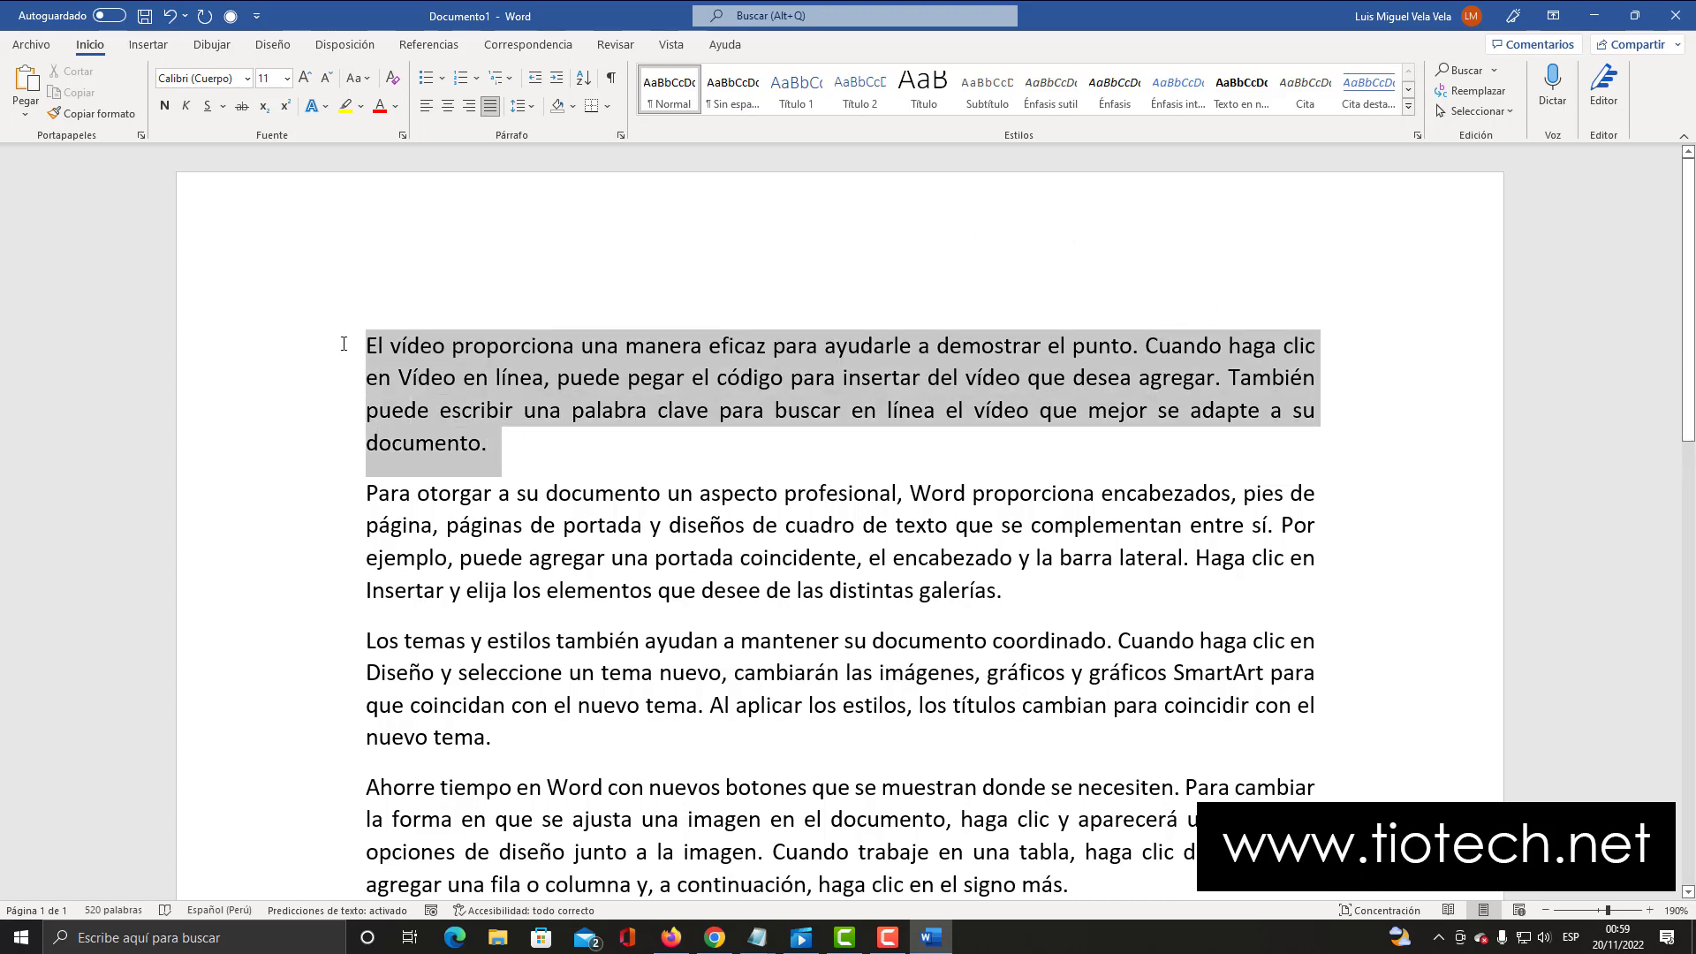
drag(466, 345, 578, 347)
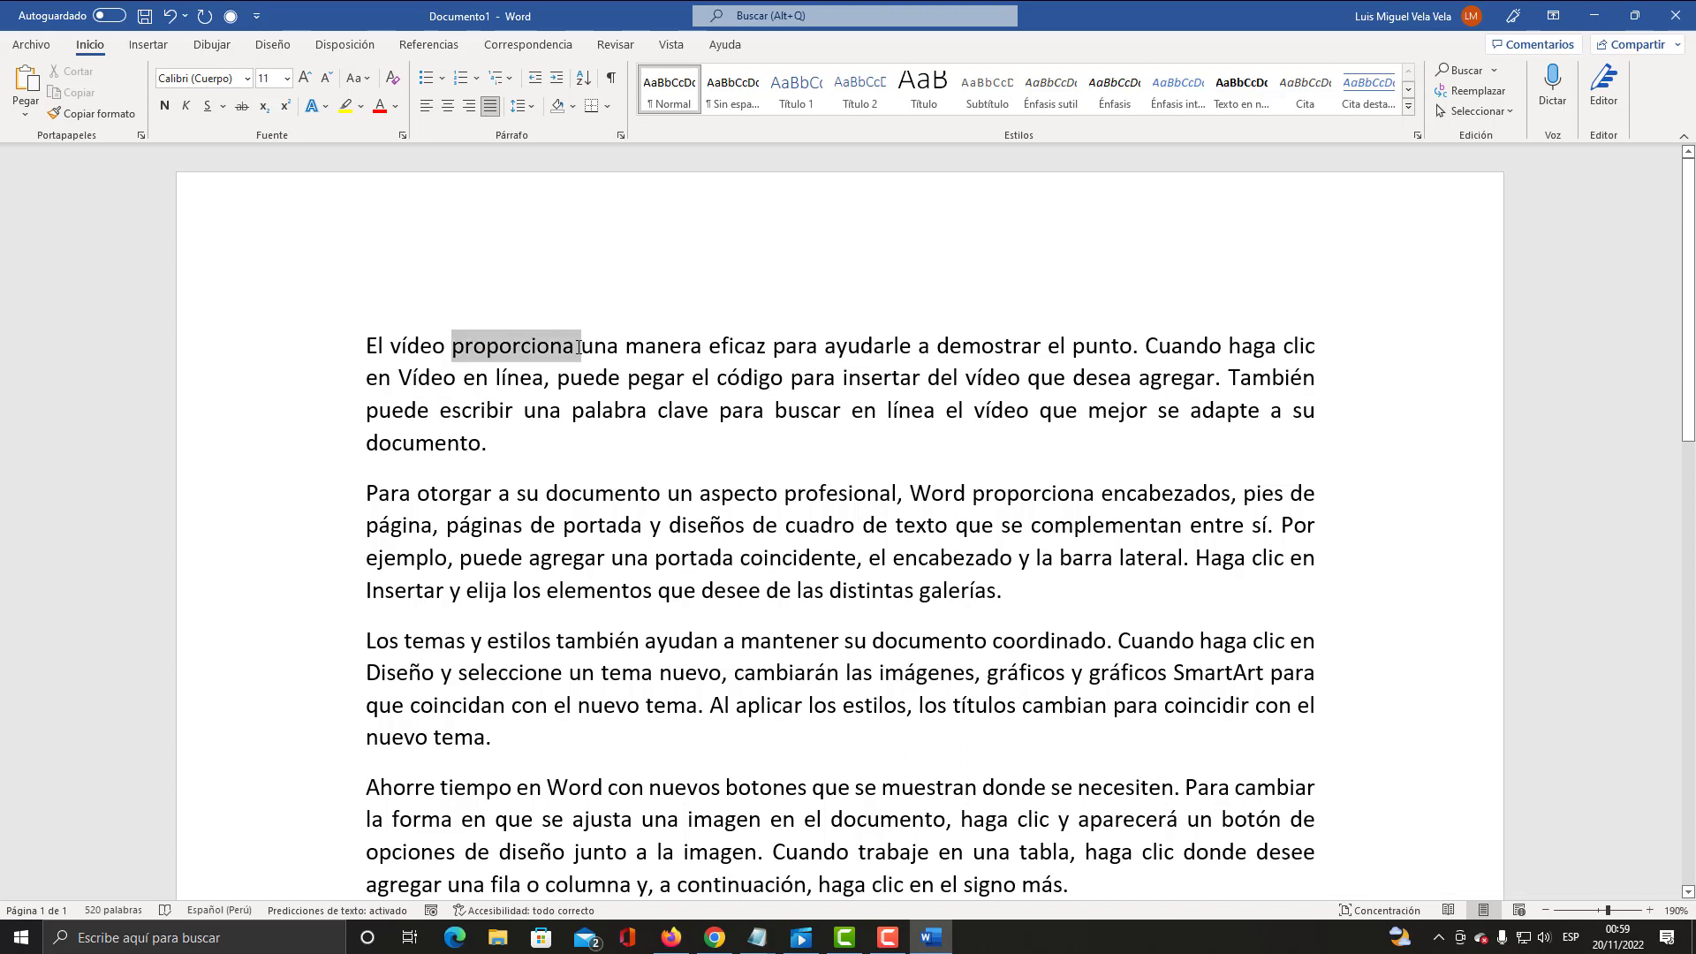
click(536, 409)
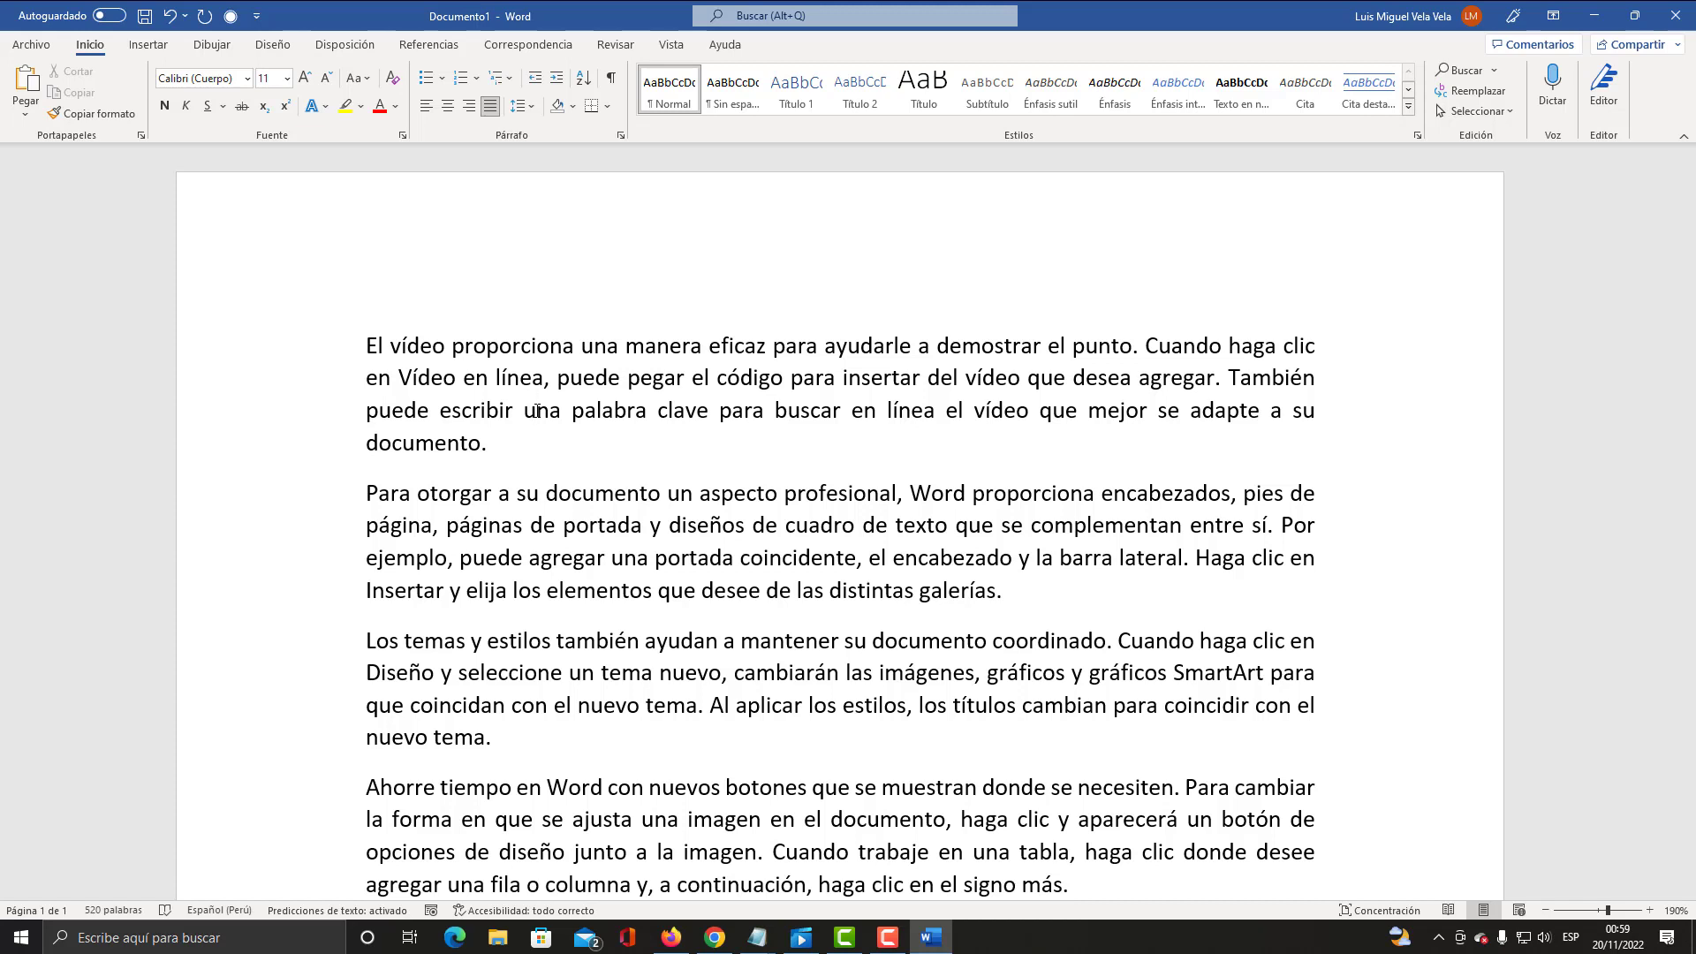
scroll(537, 411, down, 3)
scroll(537, 411, up, 3)
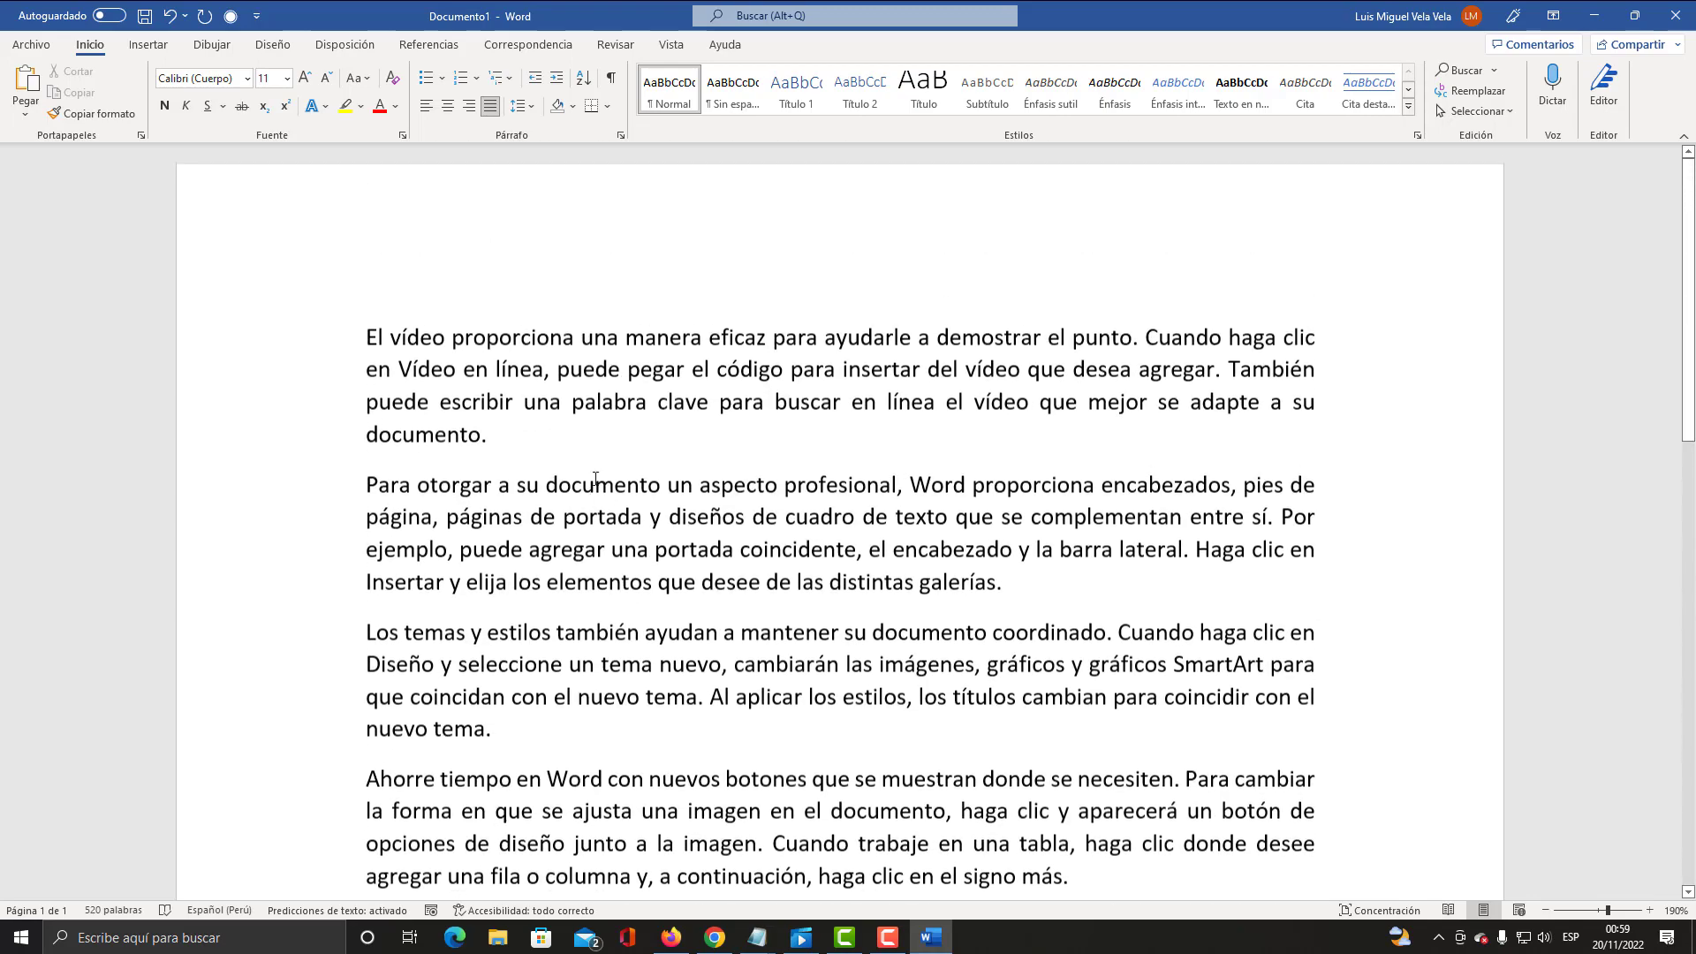
Step: Set Revisar > Mostrar comentarios to Lista, showing the empty Comentarios pane
key(super+plus)
click(609, 47)
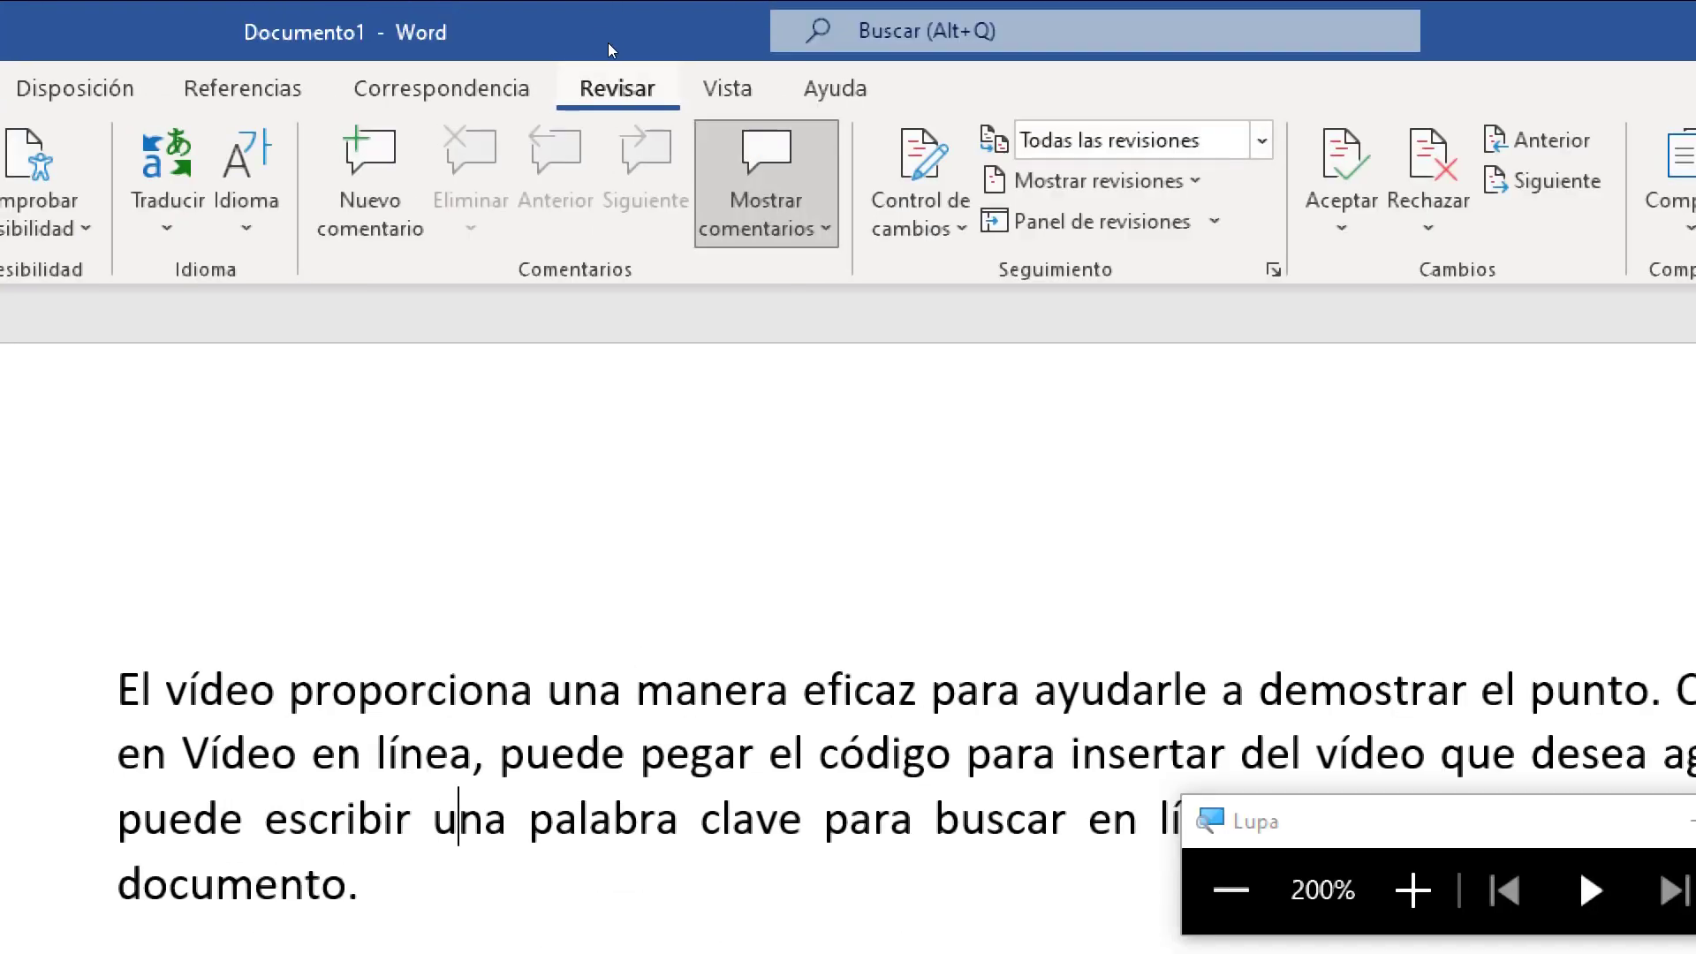
key(super+Escape)
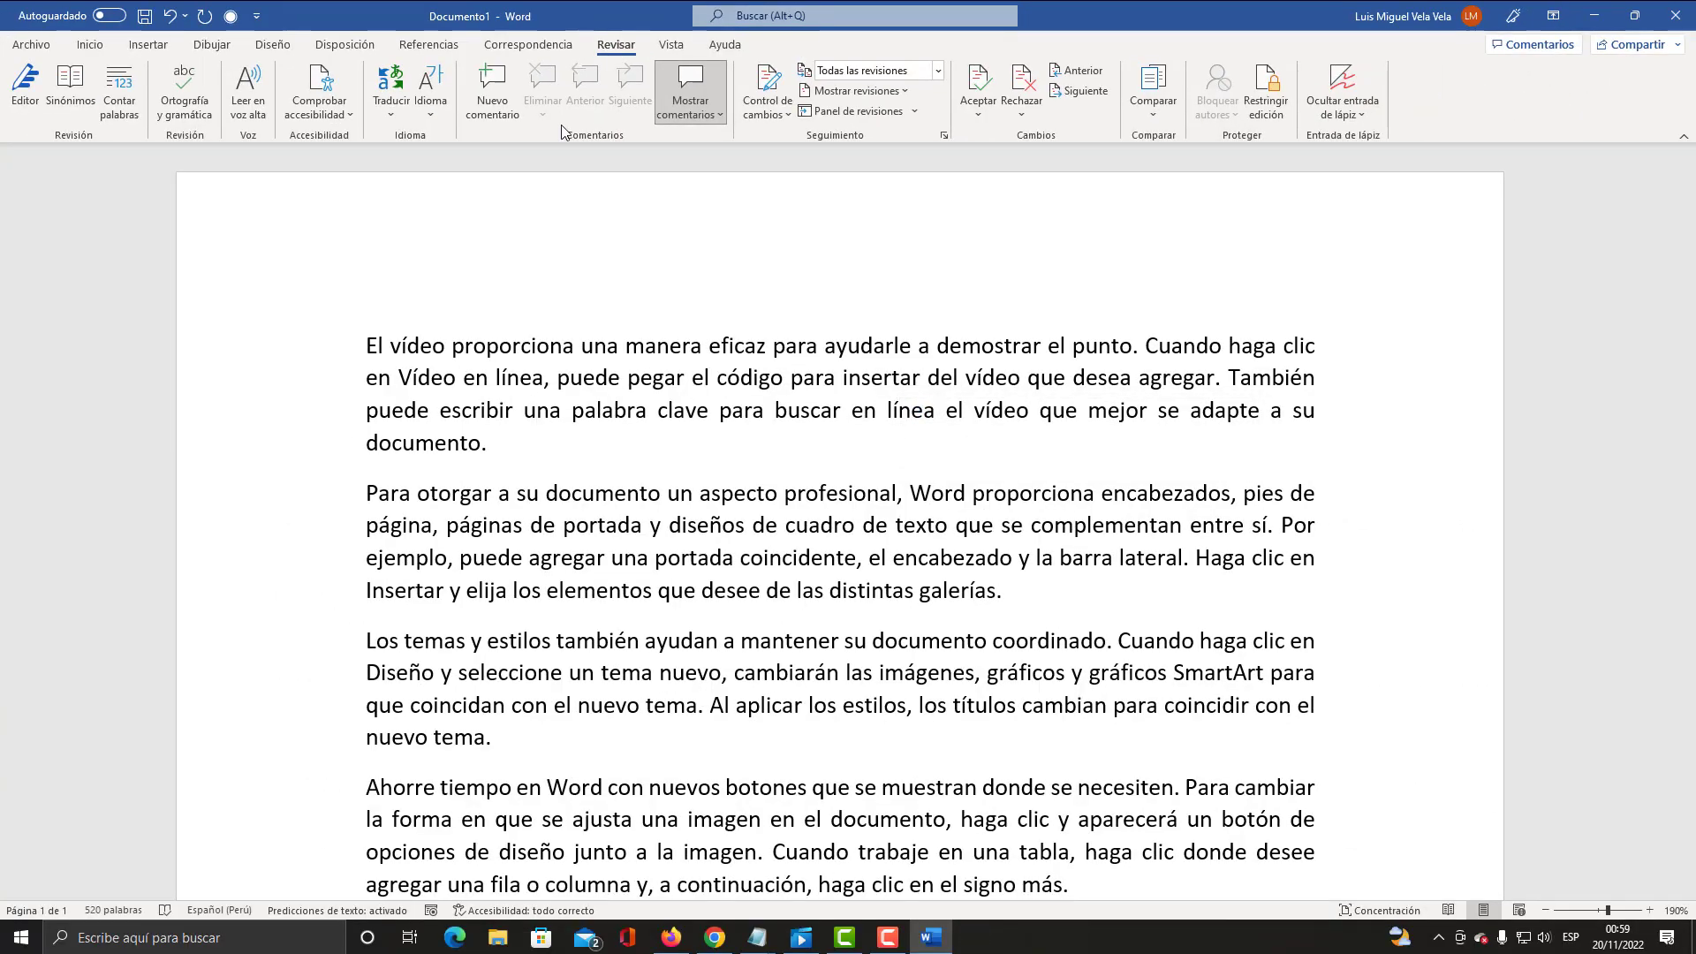
key(super+plus)
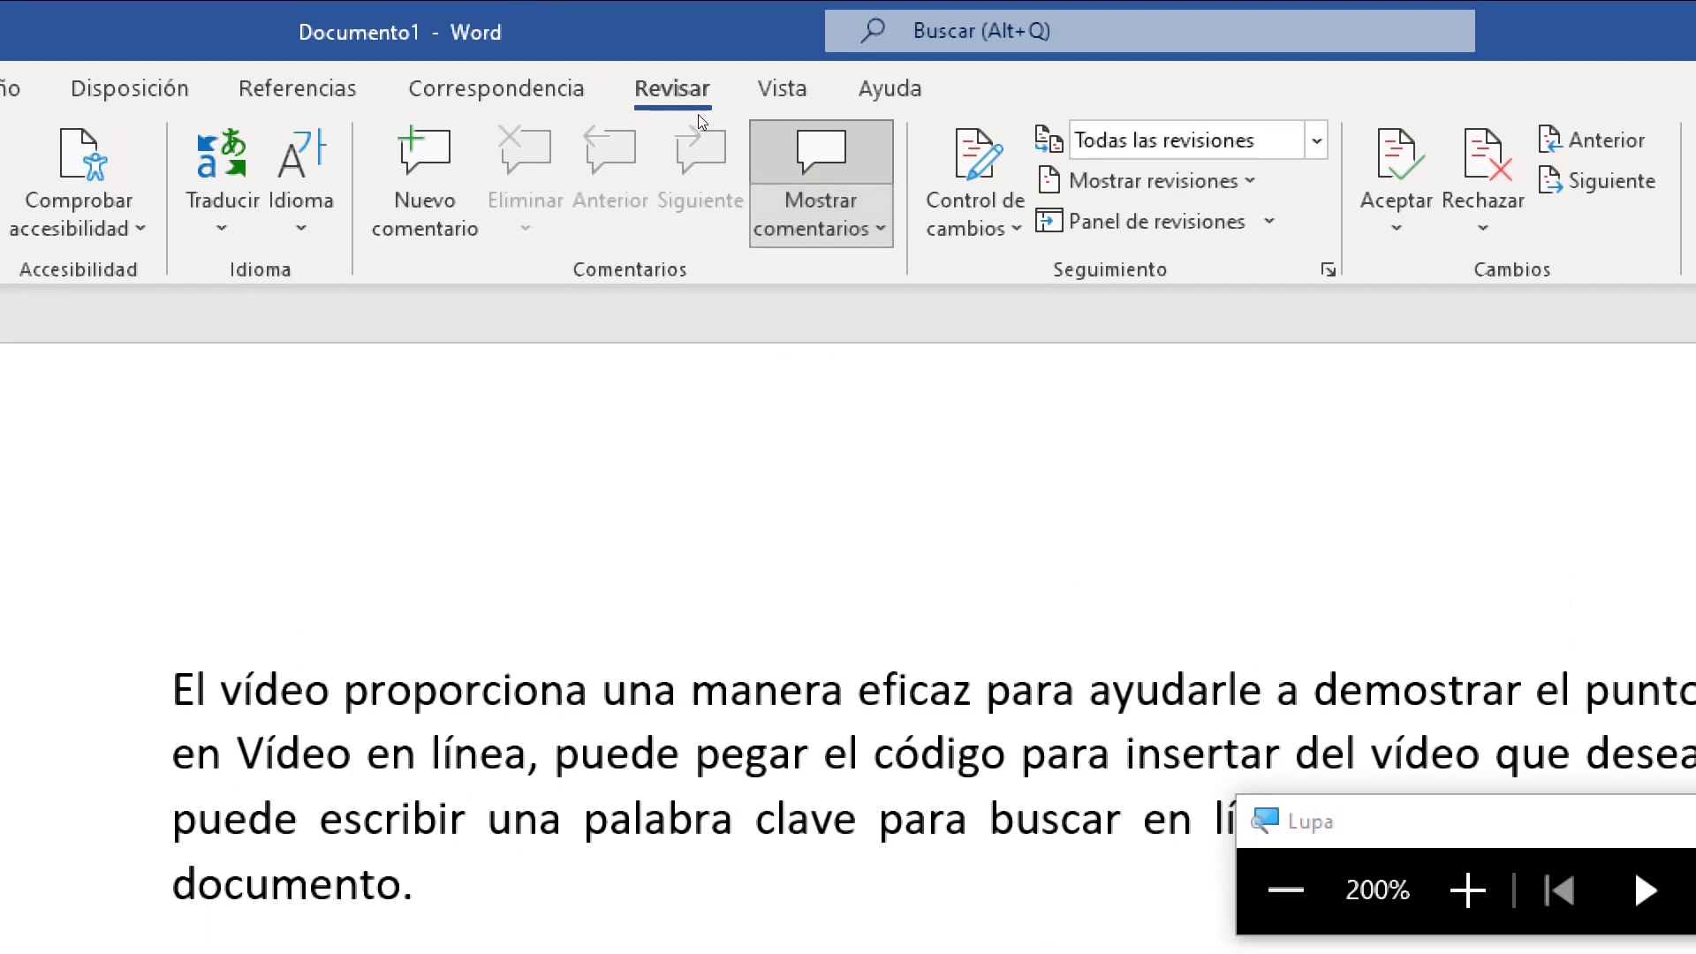
click(820, 203)
key(Down)
key(Down)
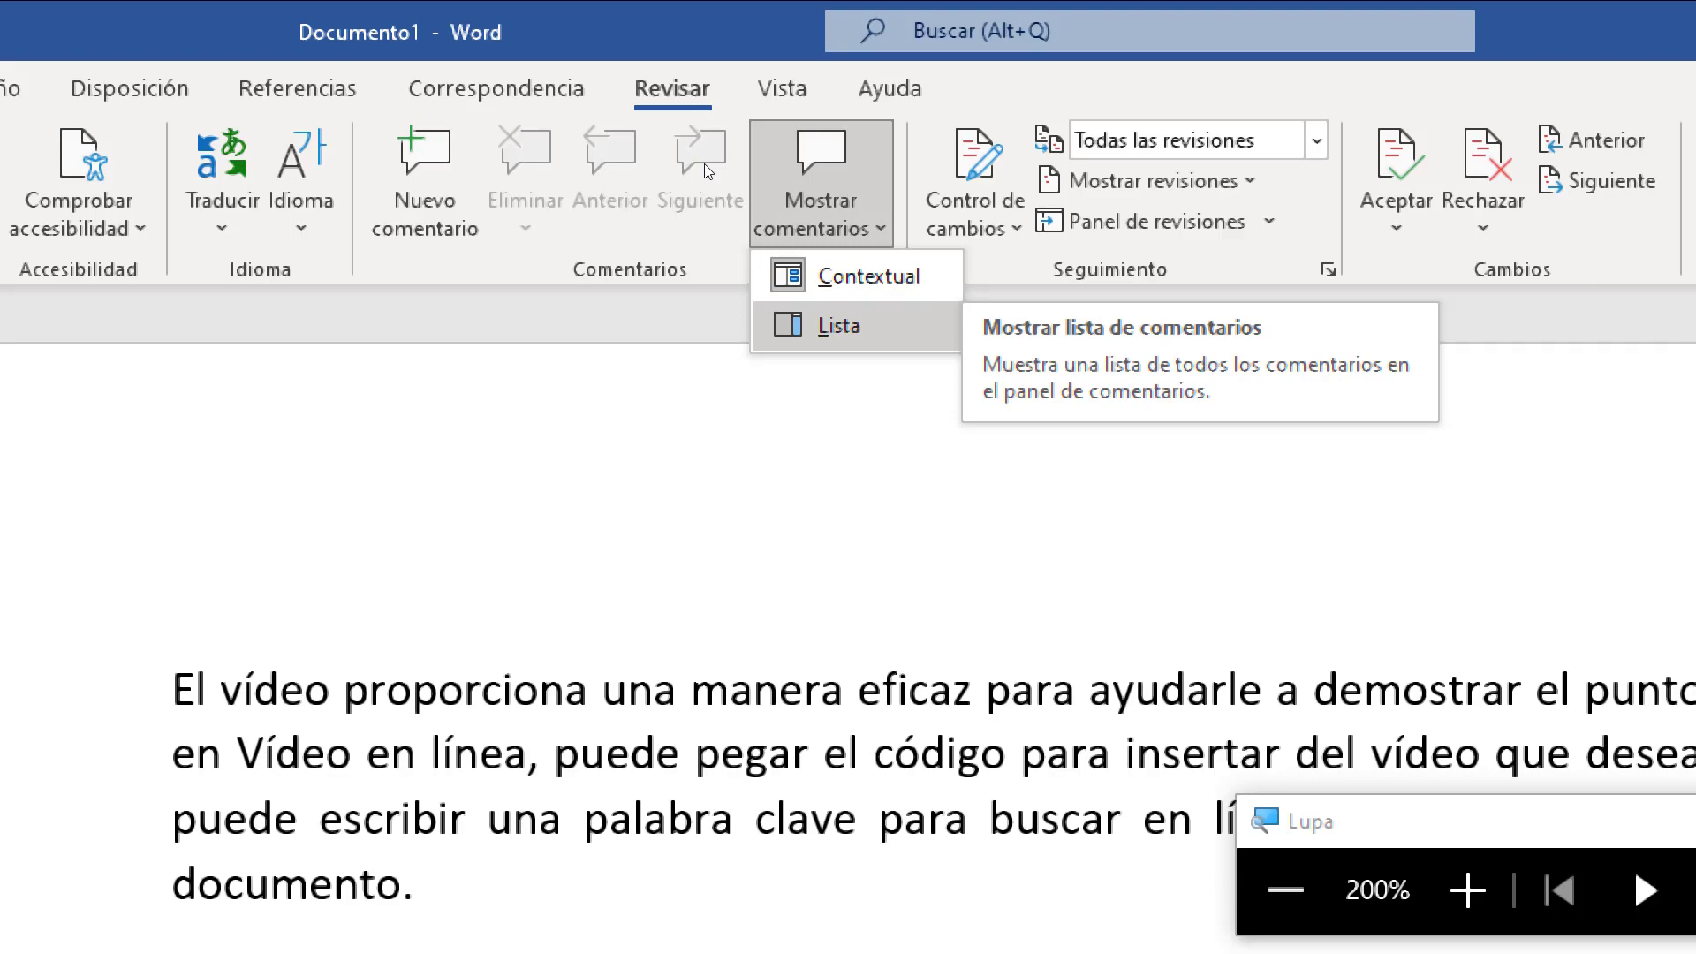
key(super+Escape)
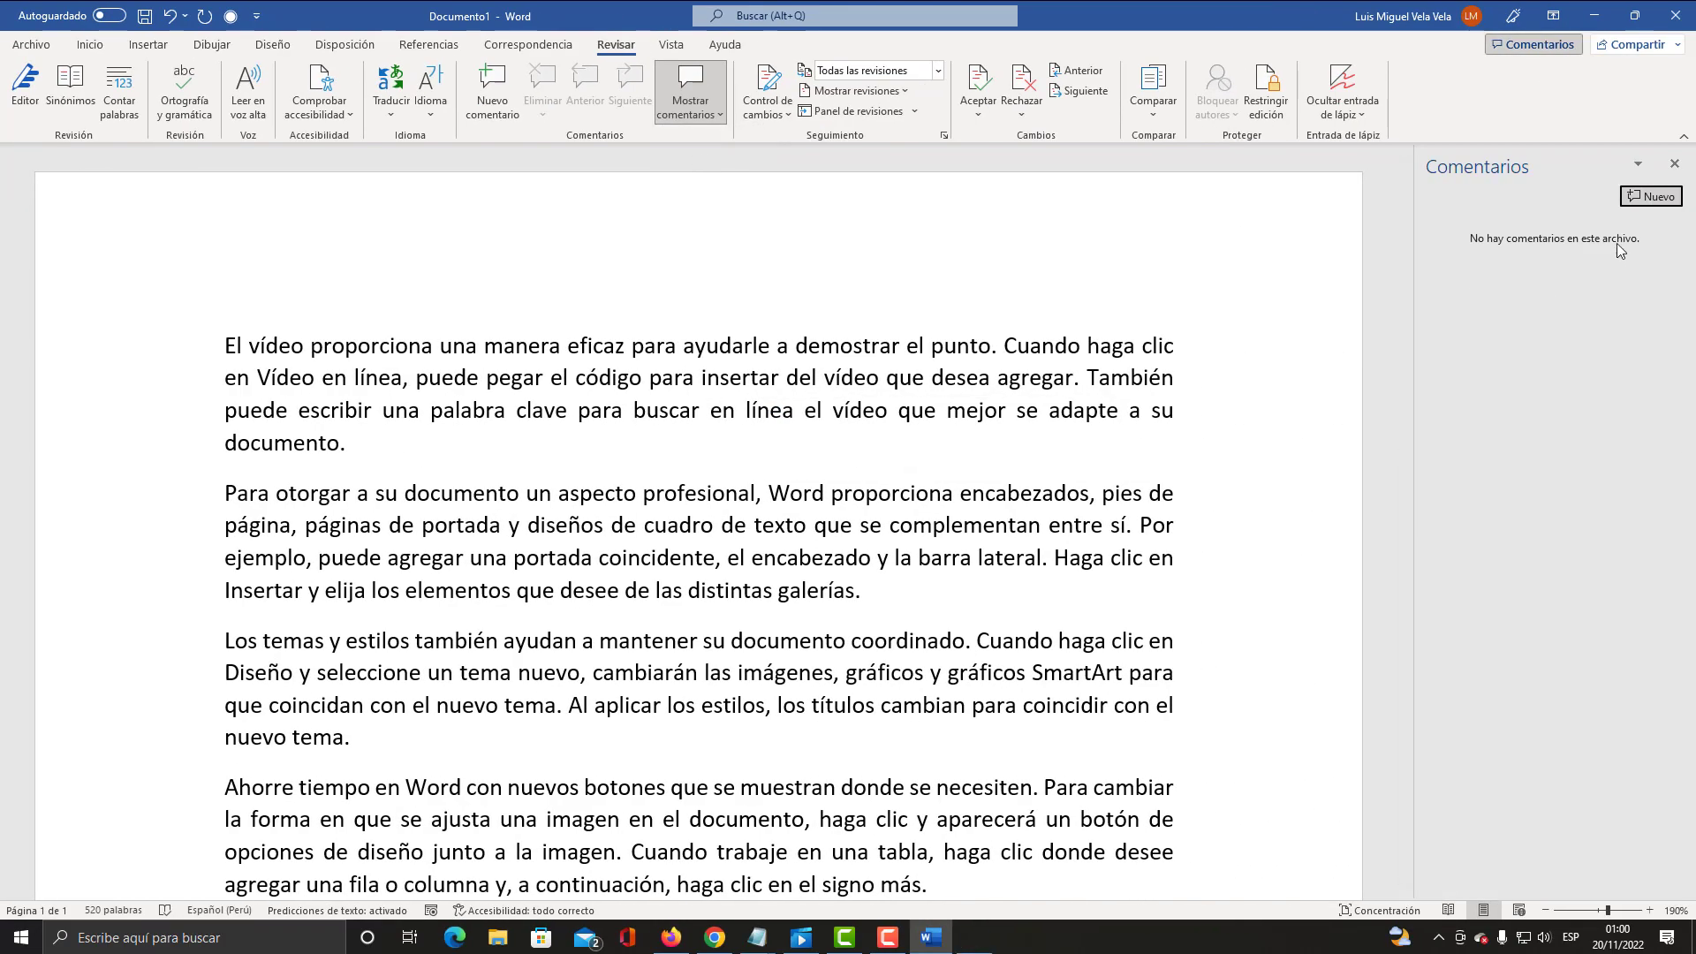
key(super+plus)
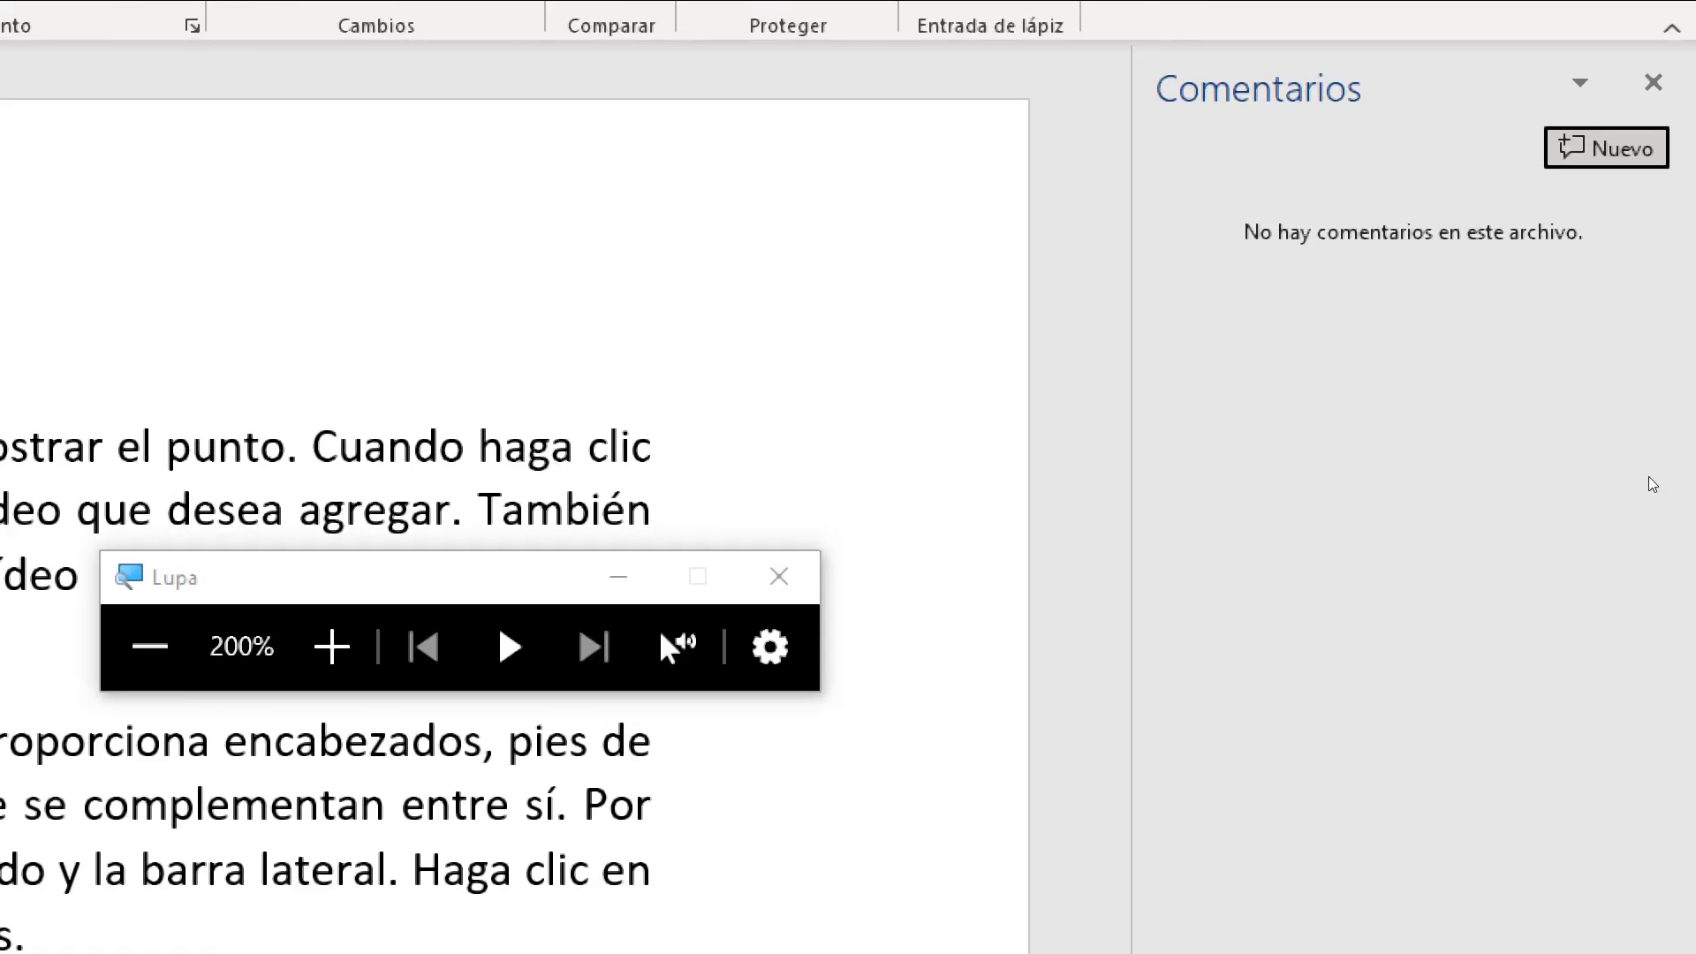
key(super+Escape)
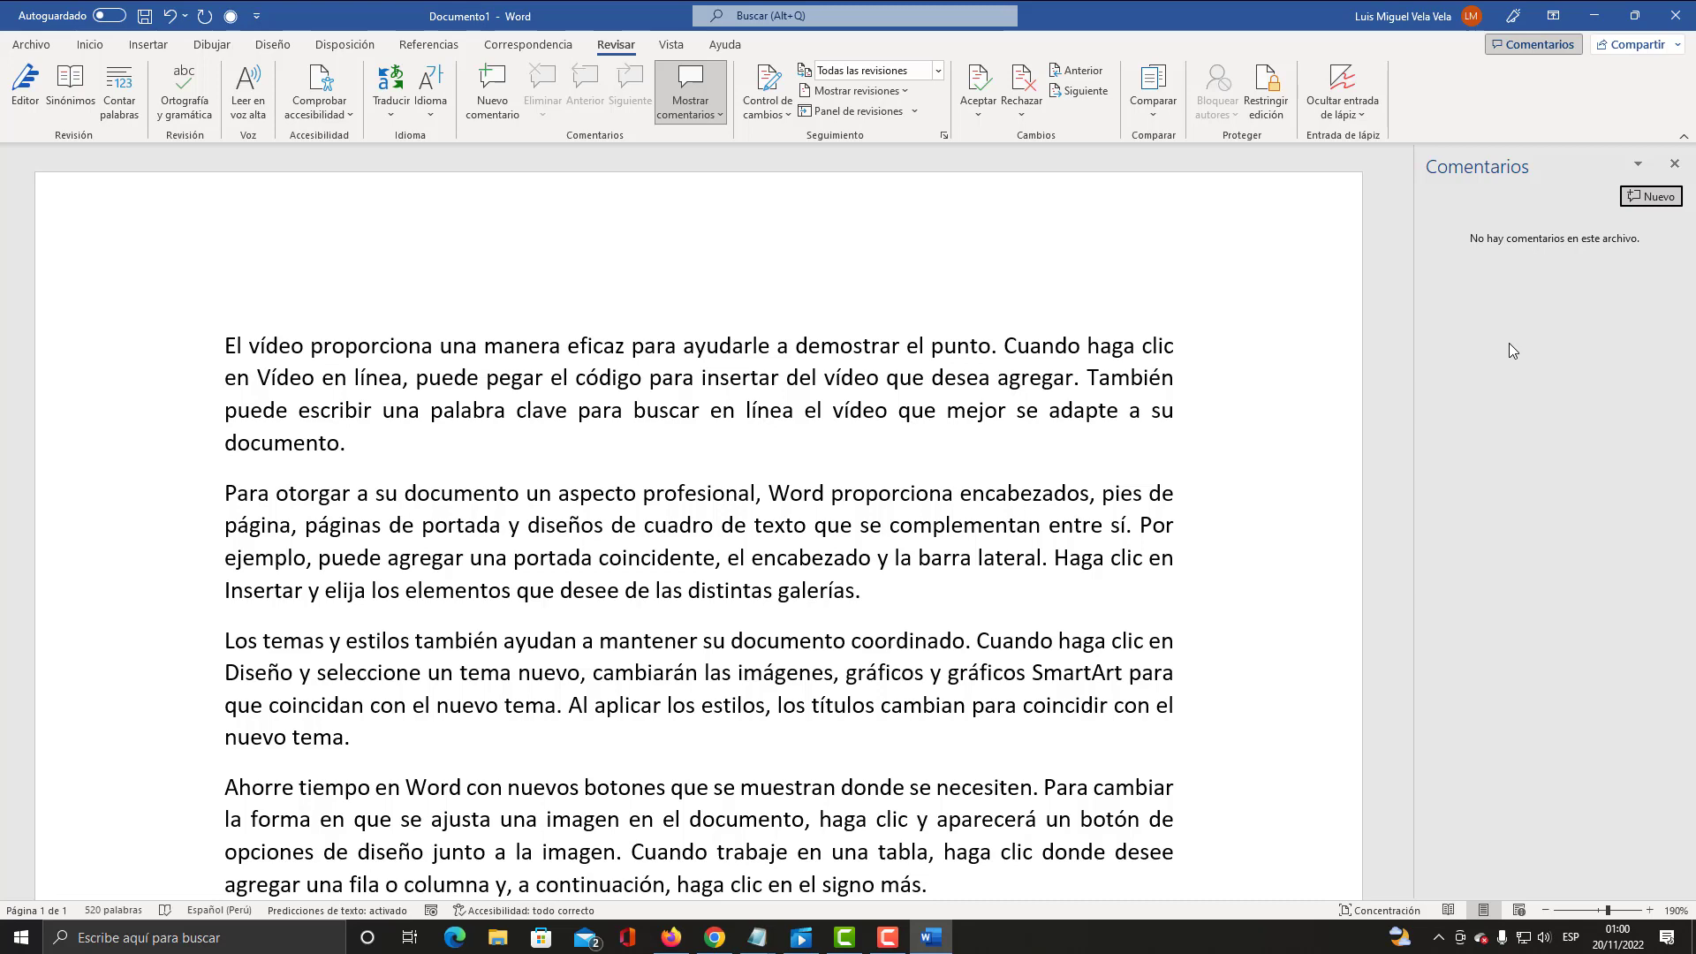
mouse_move(607, 493)
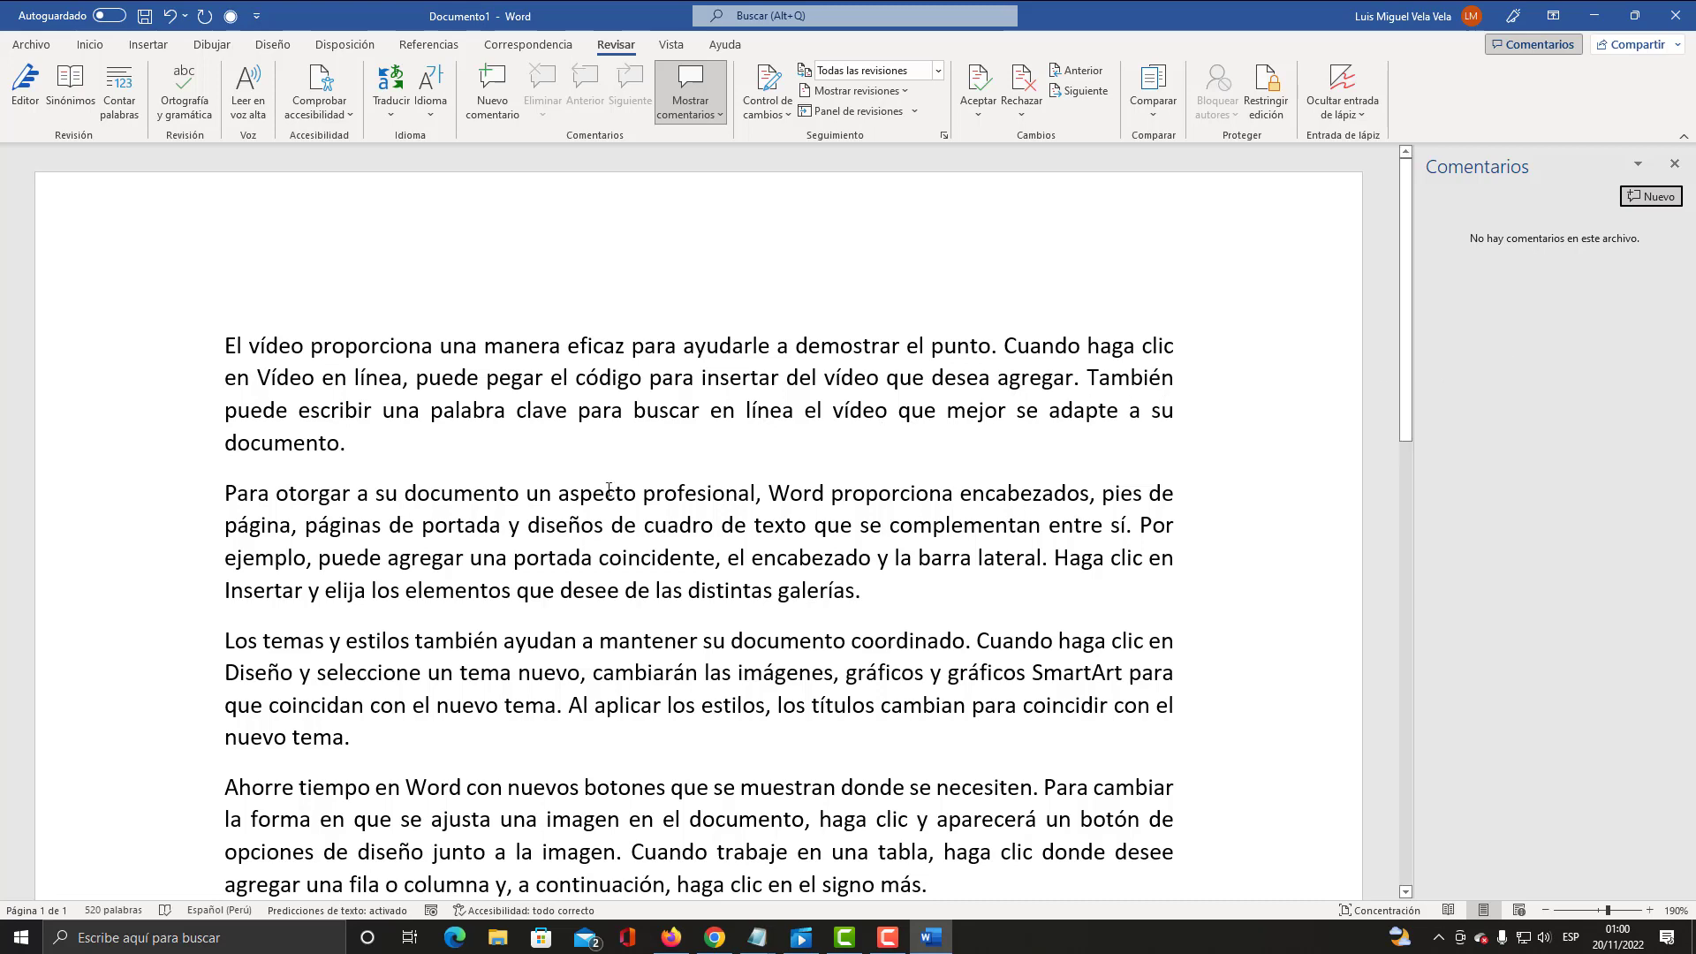
scroll(404, 581, down, 3)
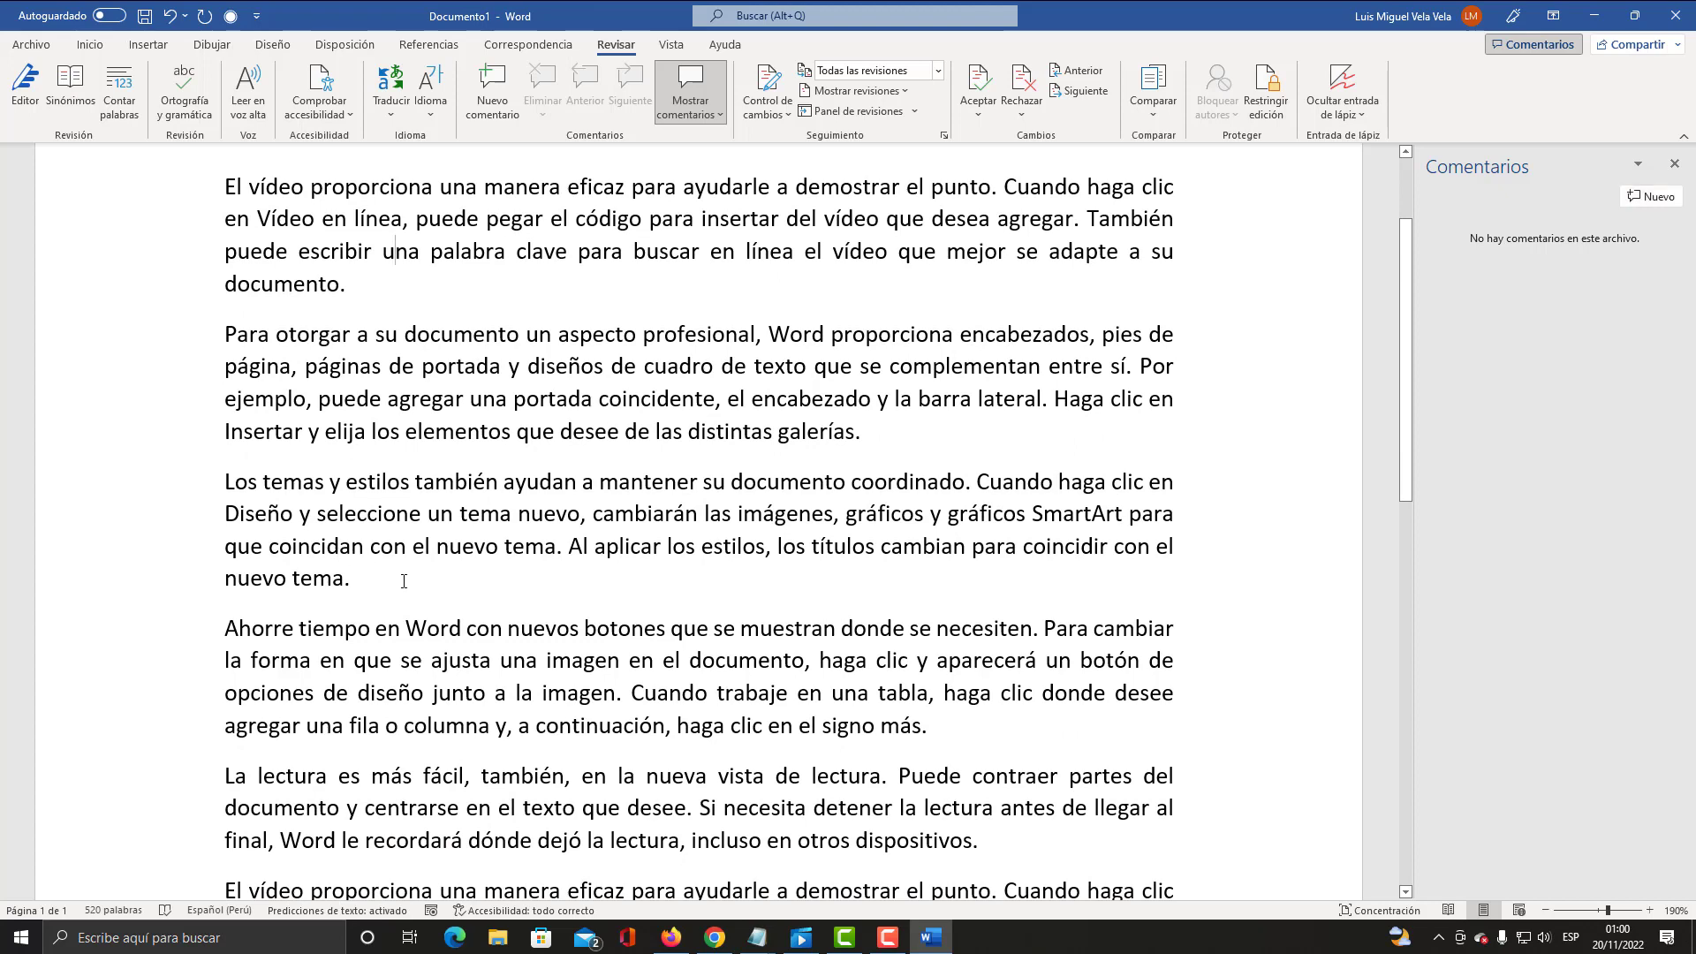
Step: Select the 'Los temas y estilos' paragraph and add a Nuevo comentario from Revisar
triple_click(404, 581)
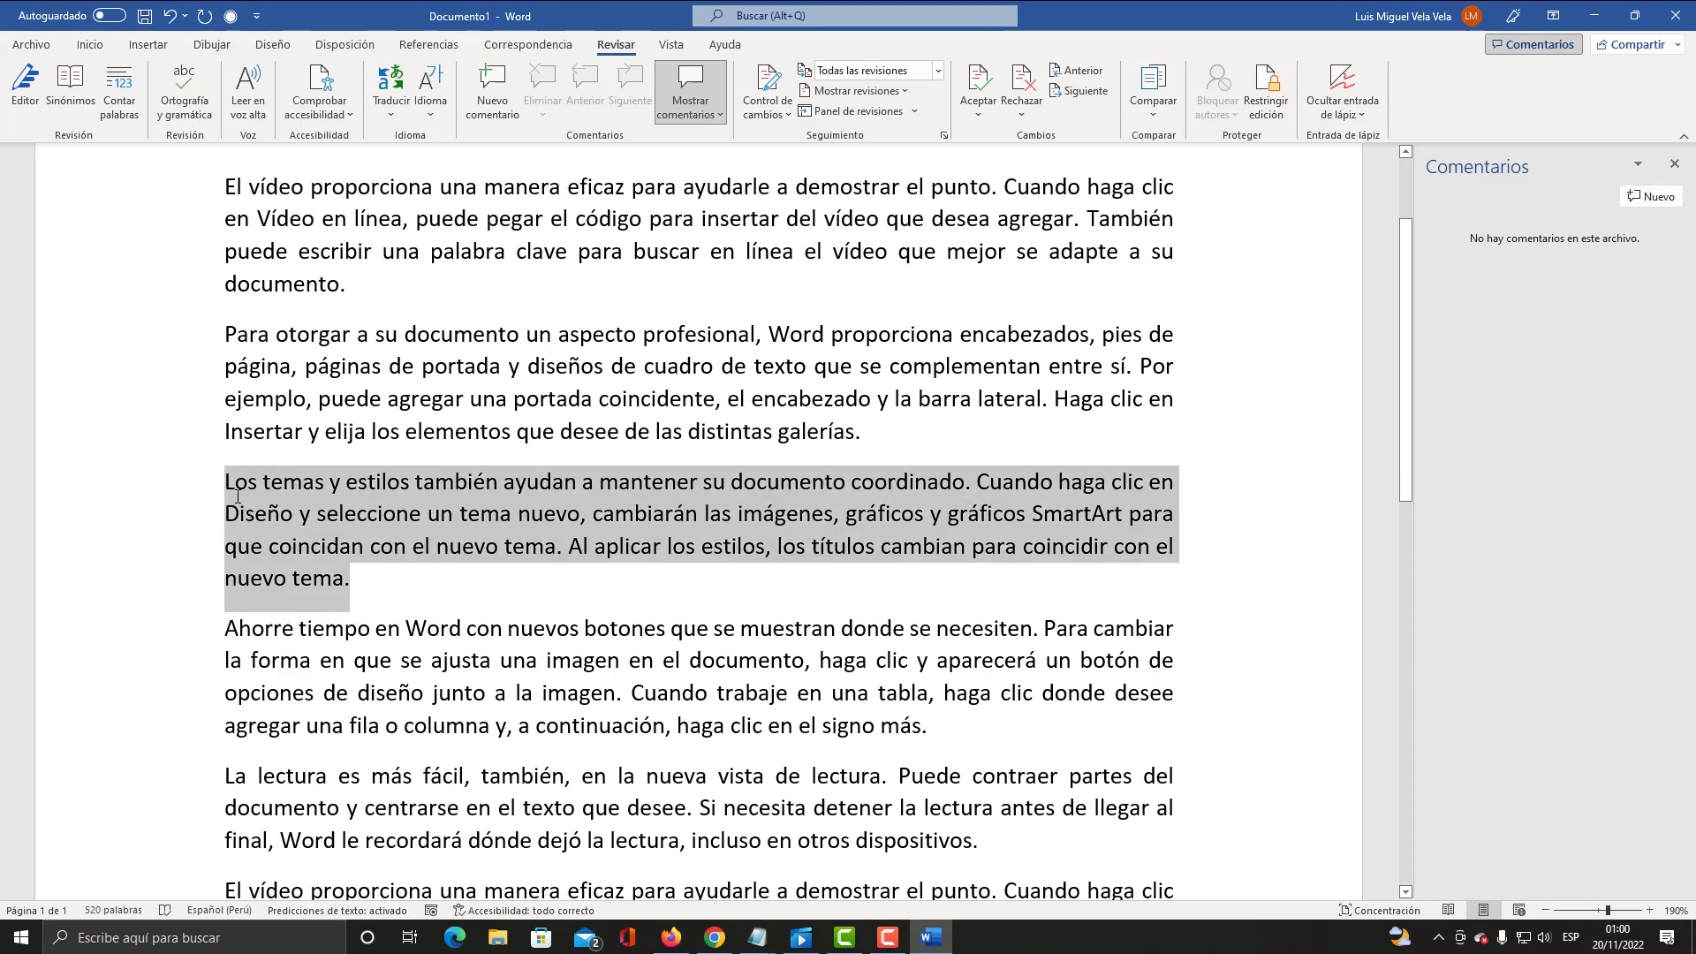
click(399, 587)
triple_click(309, 547)
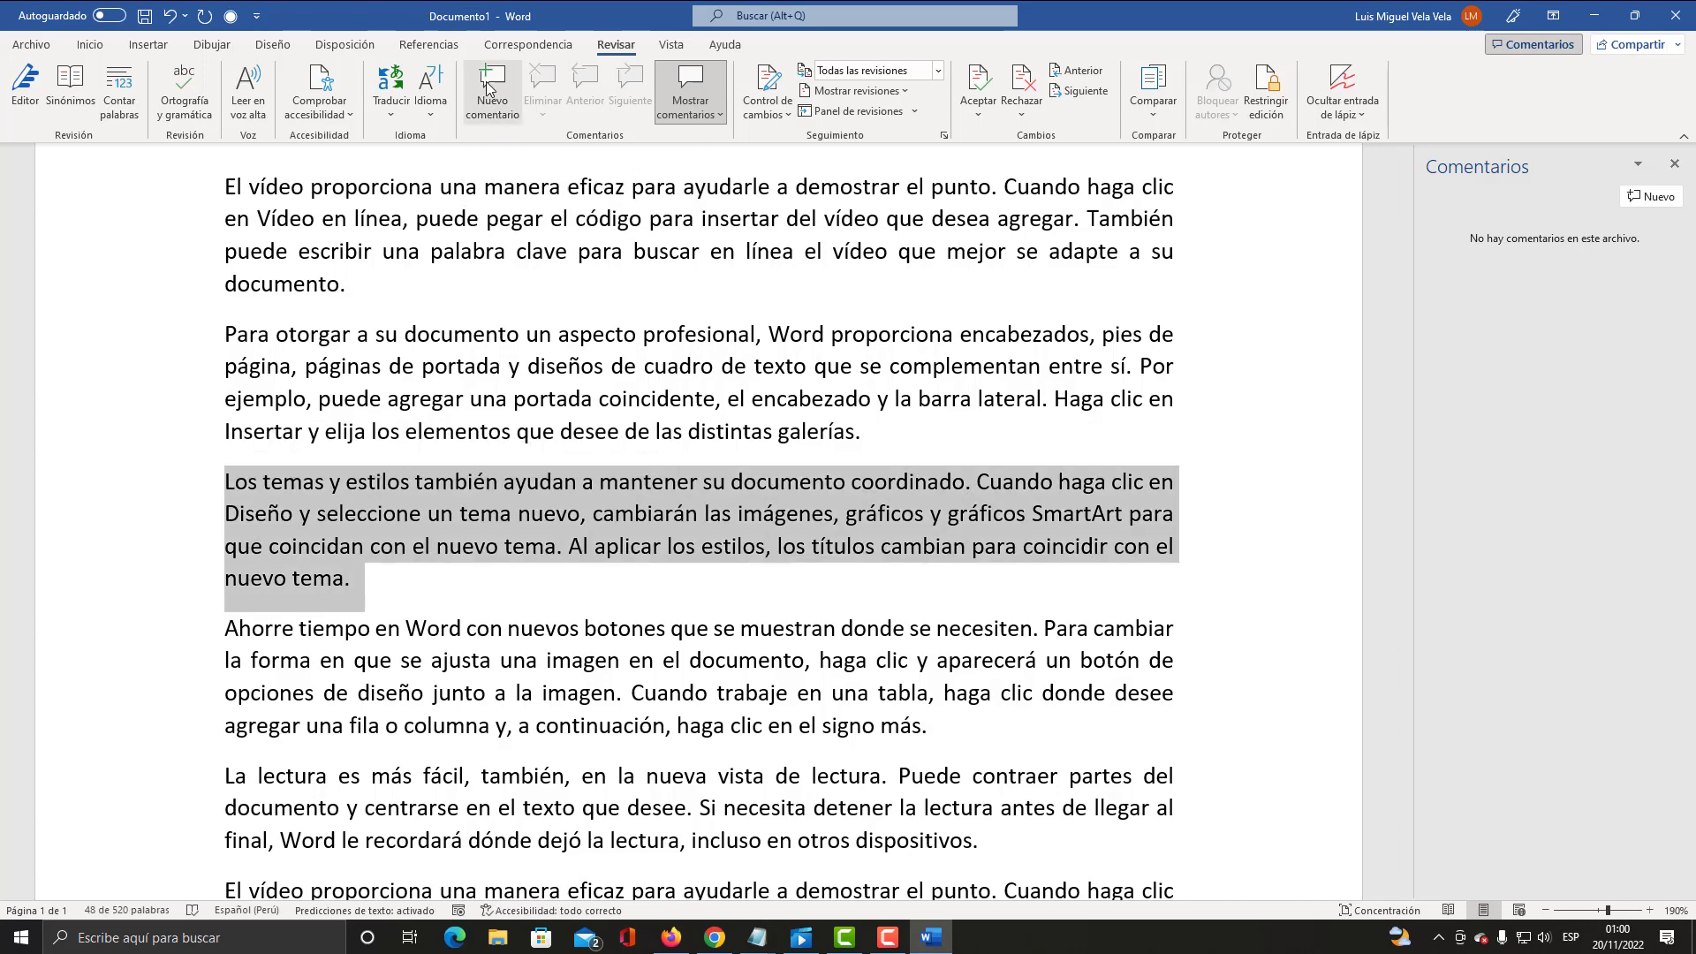
key(super+plus)
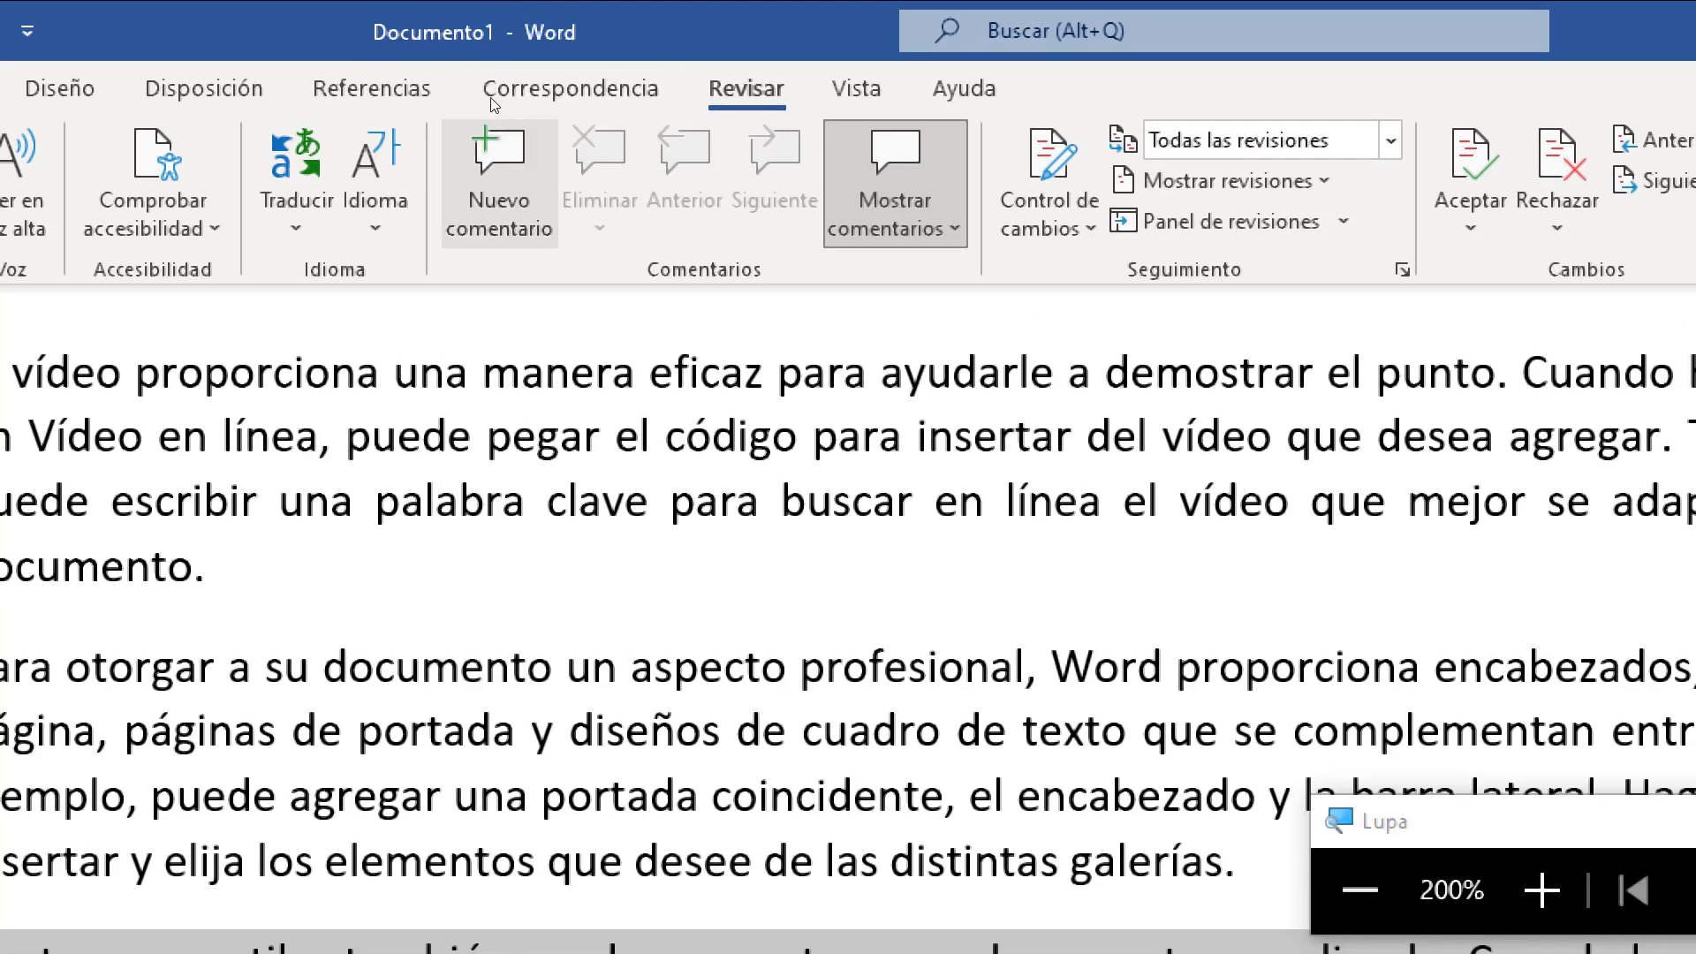
key(super+Escape)
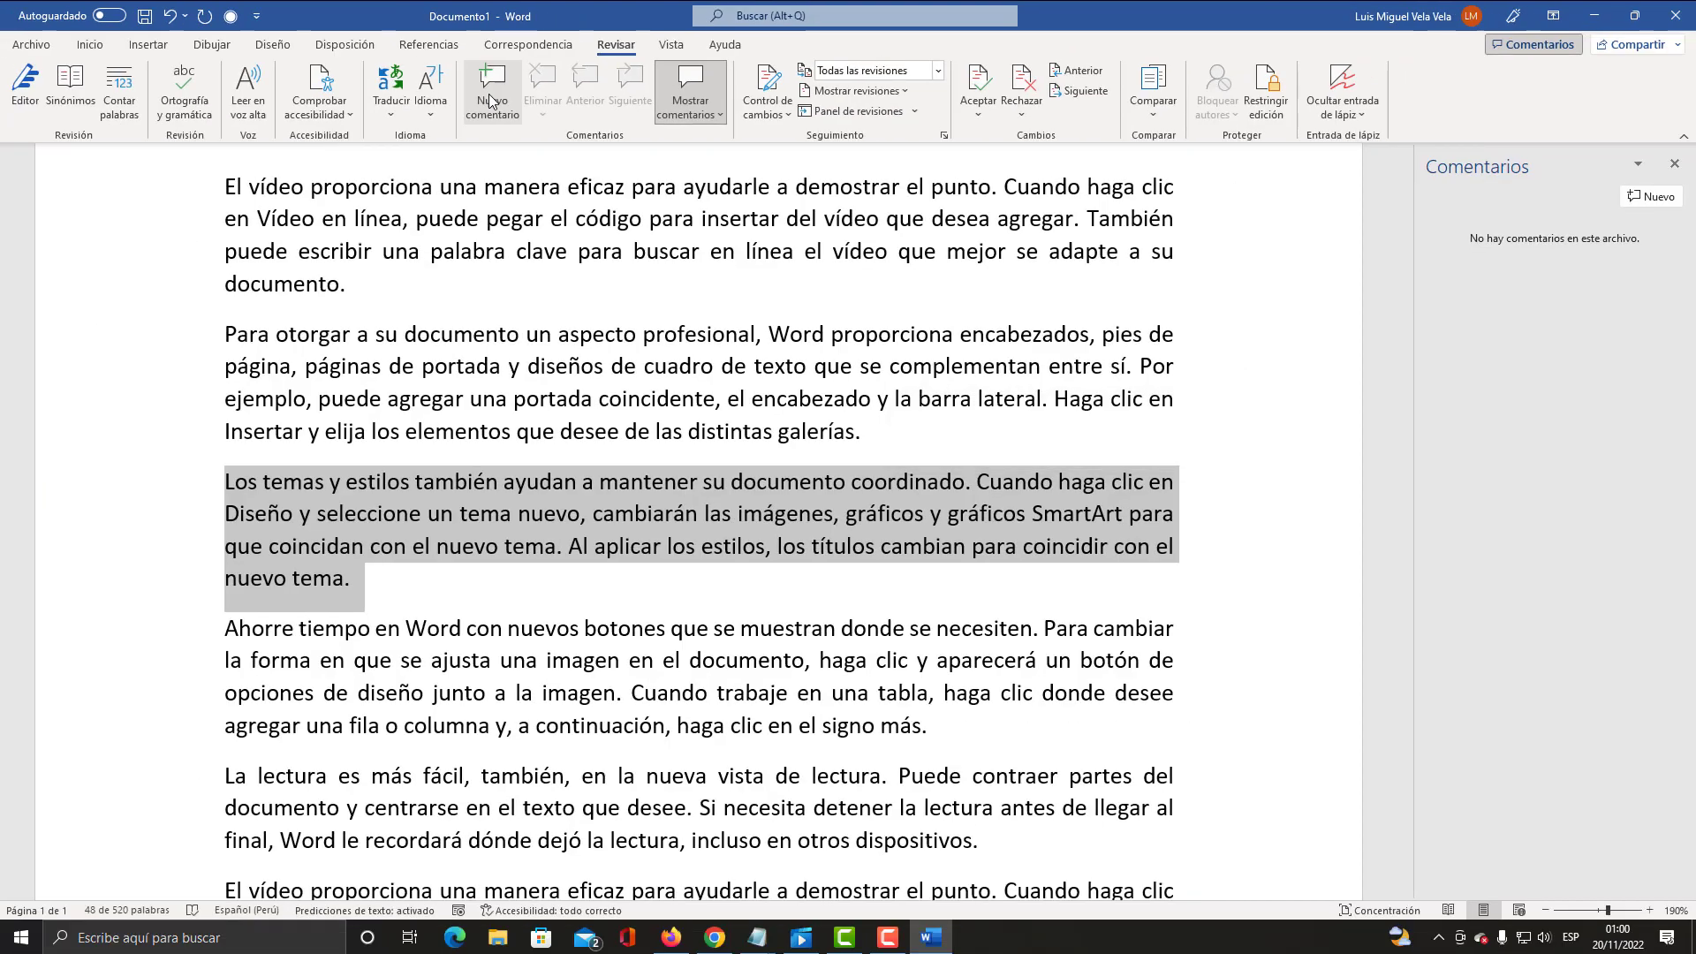
click(491, 100)
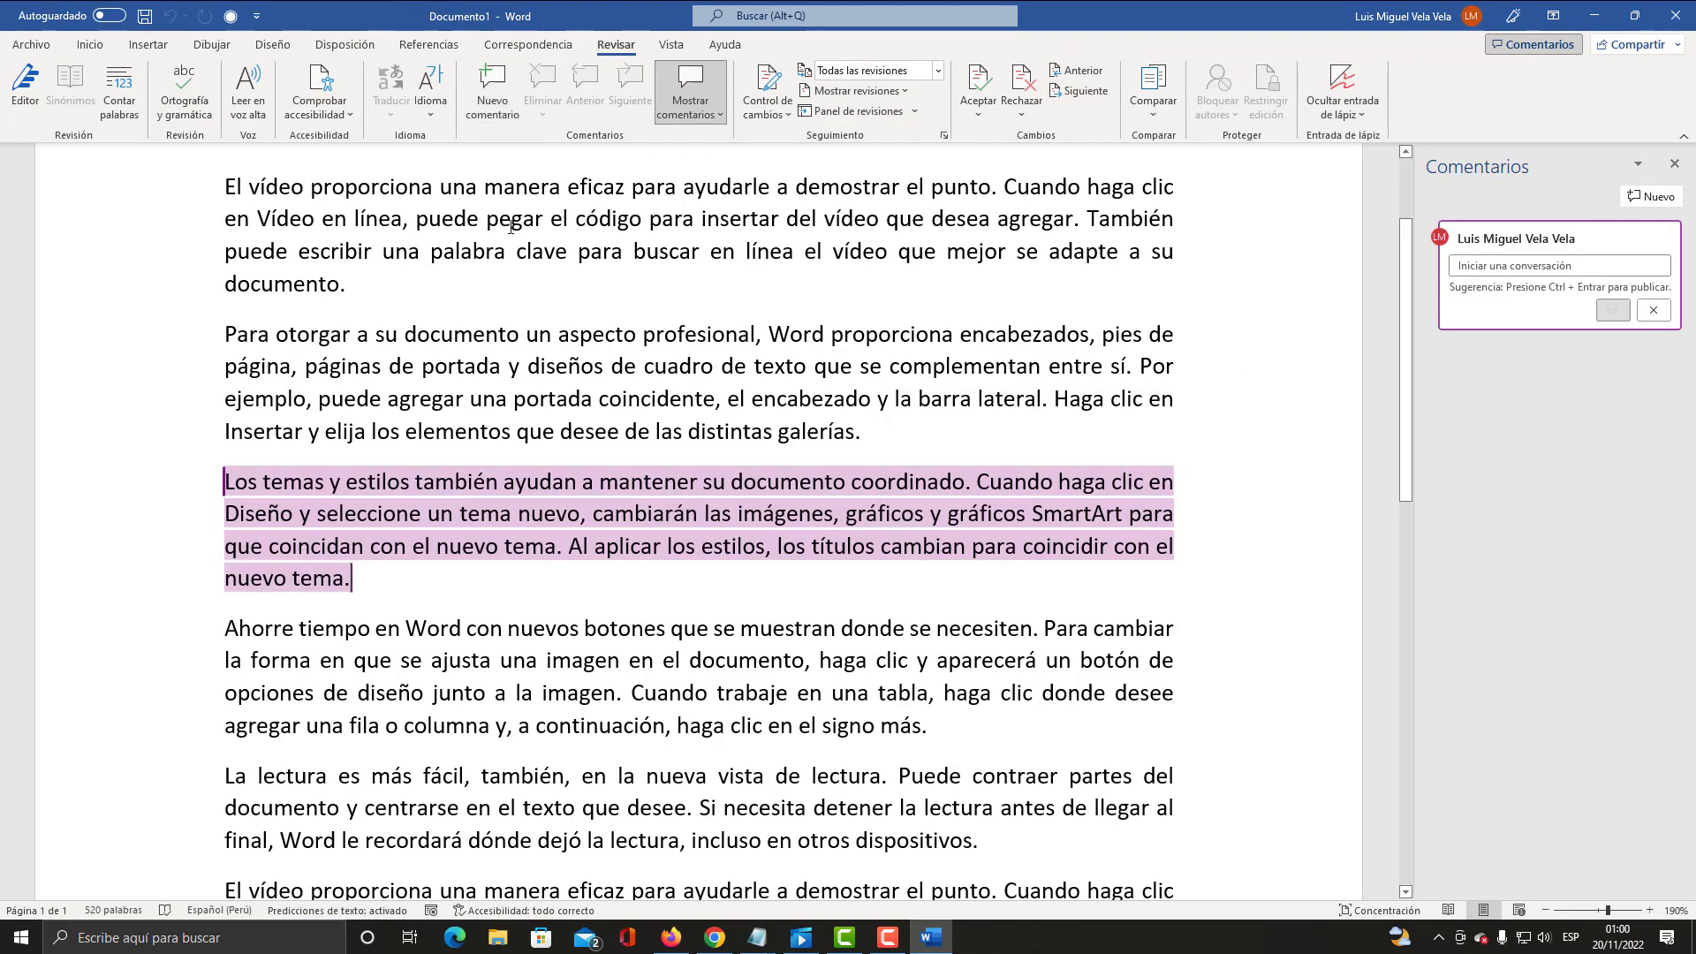
Step: Start an empty comment on the 'Los temas y estilos' paragraph from its context menu
right_click(563, 478)
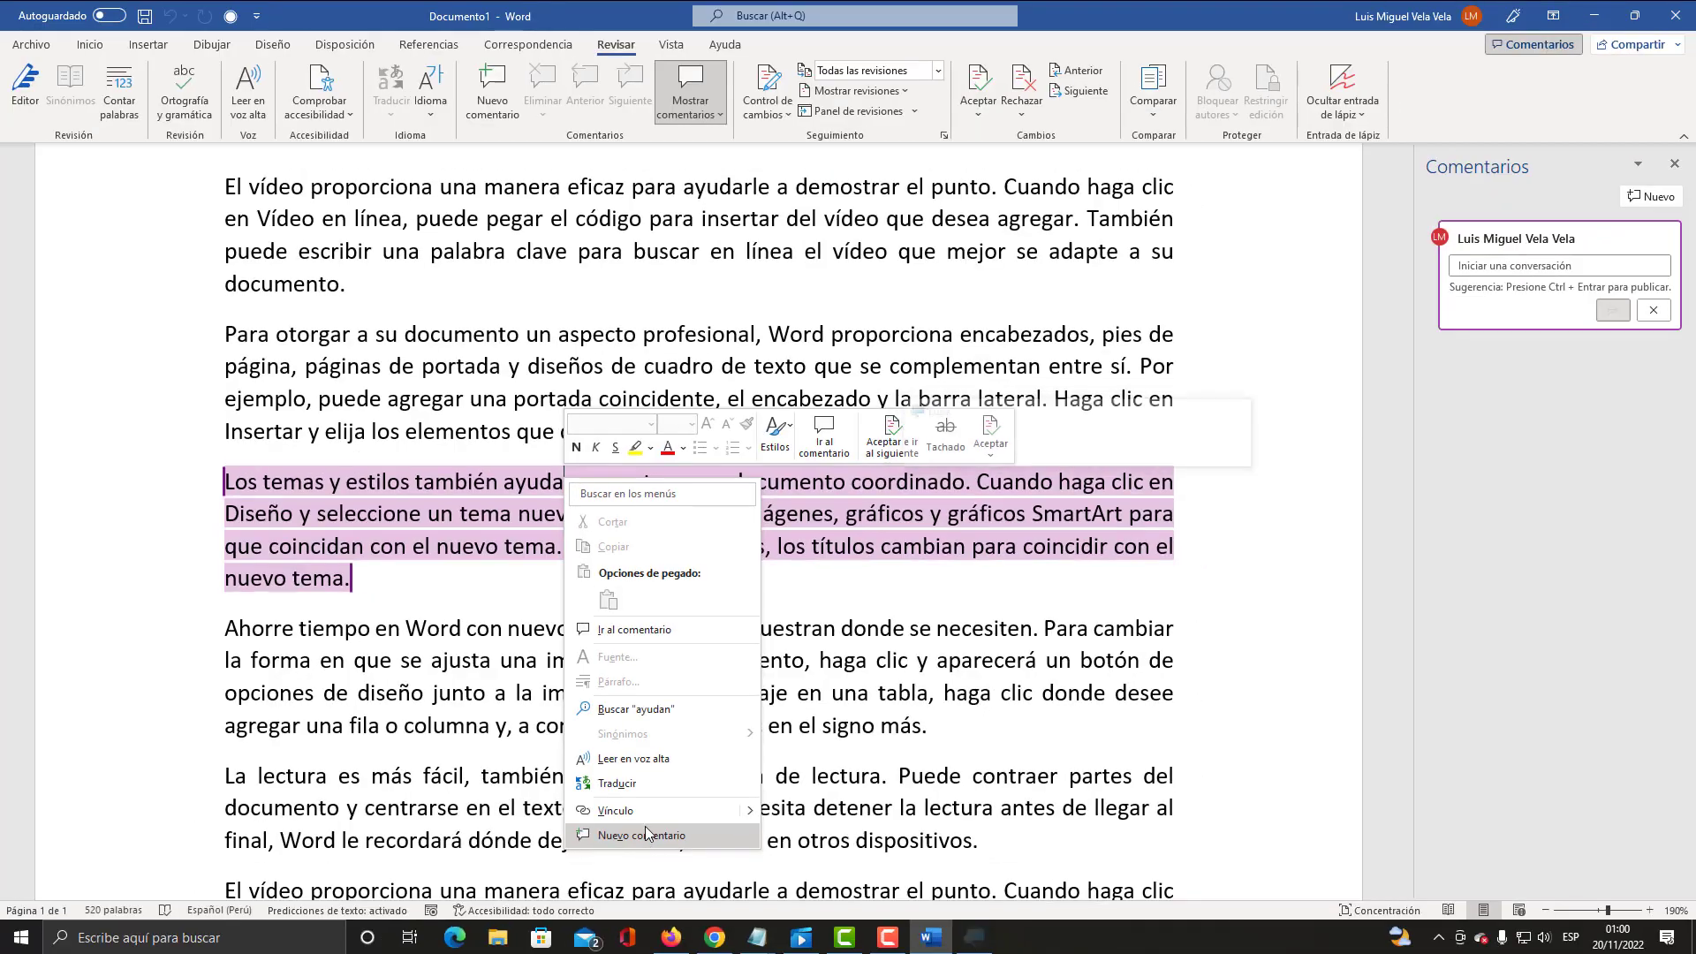
click(649, 839)
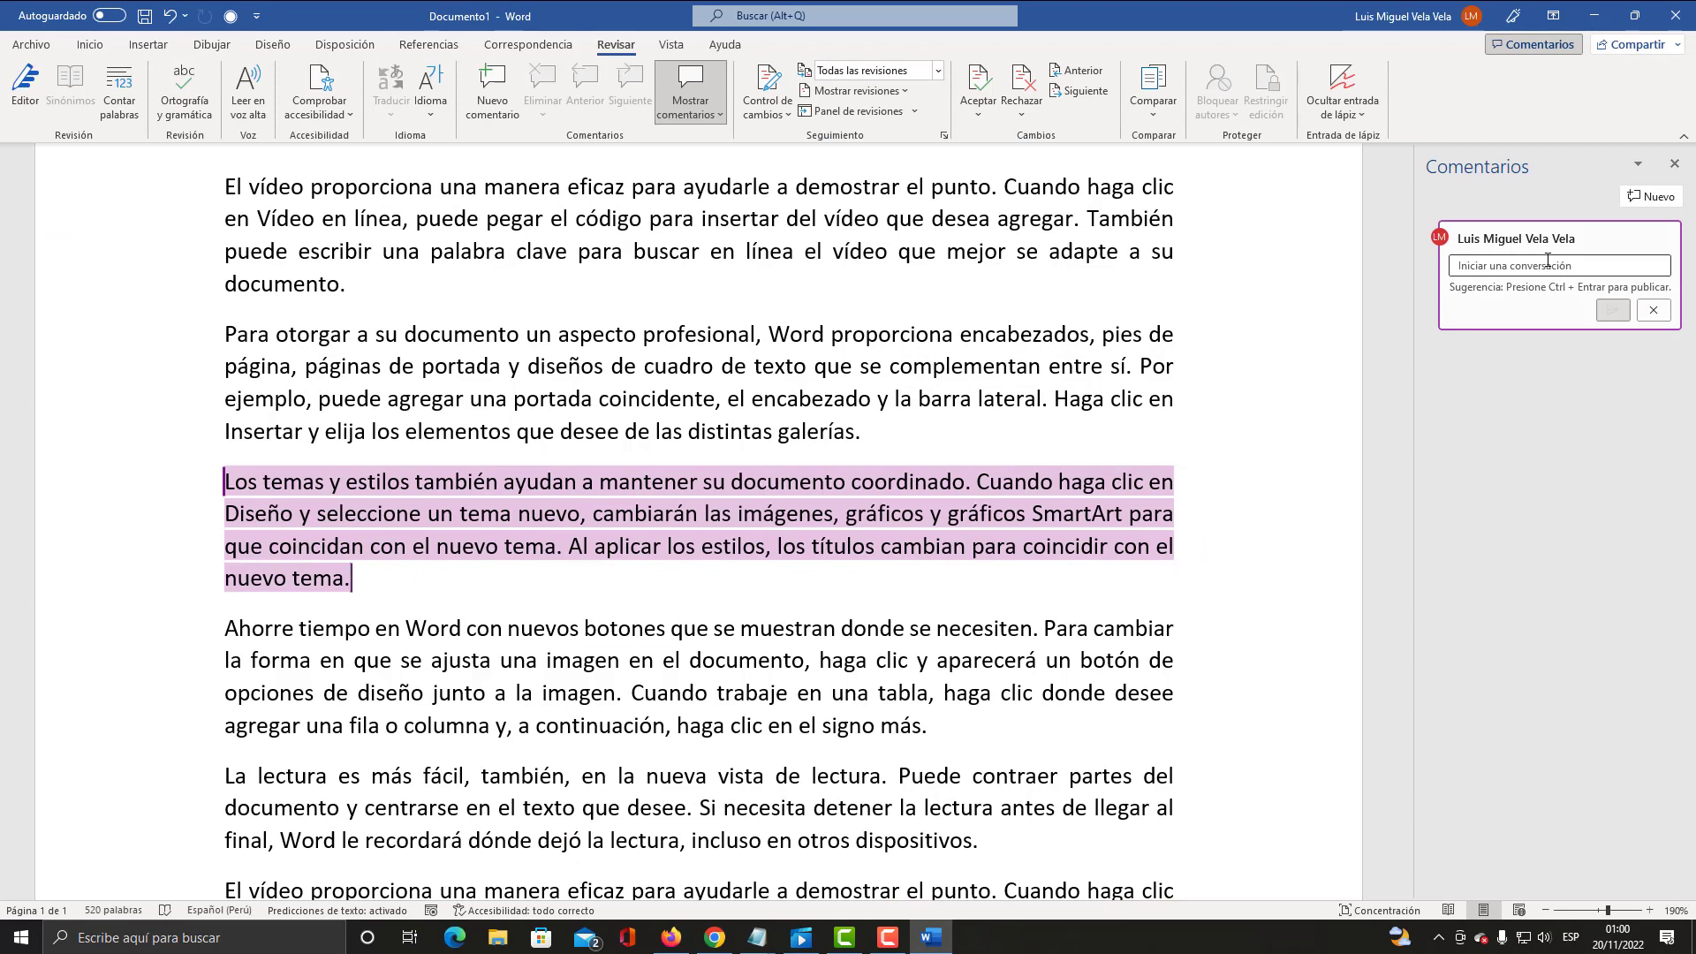
key(super+plus)
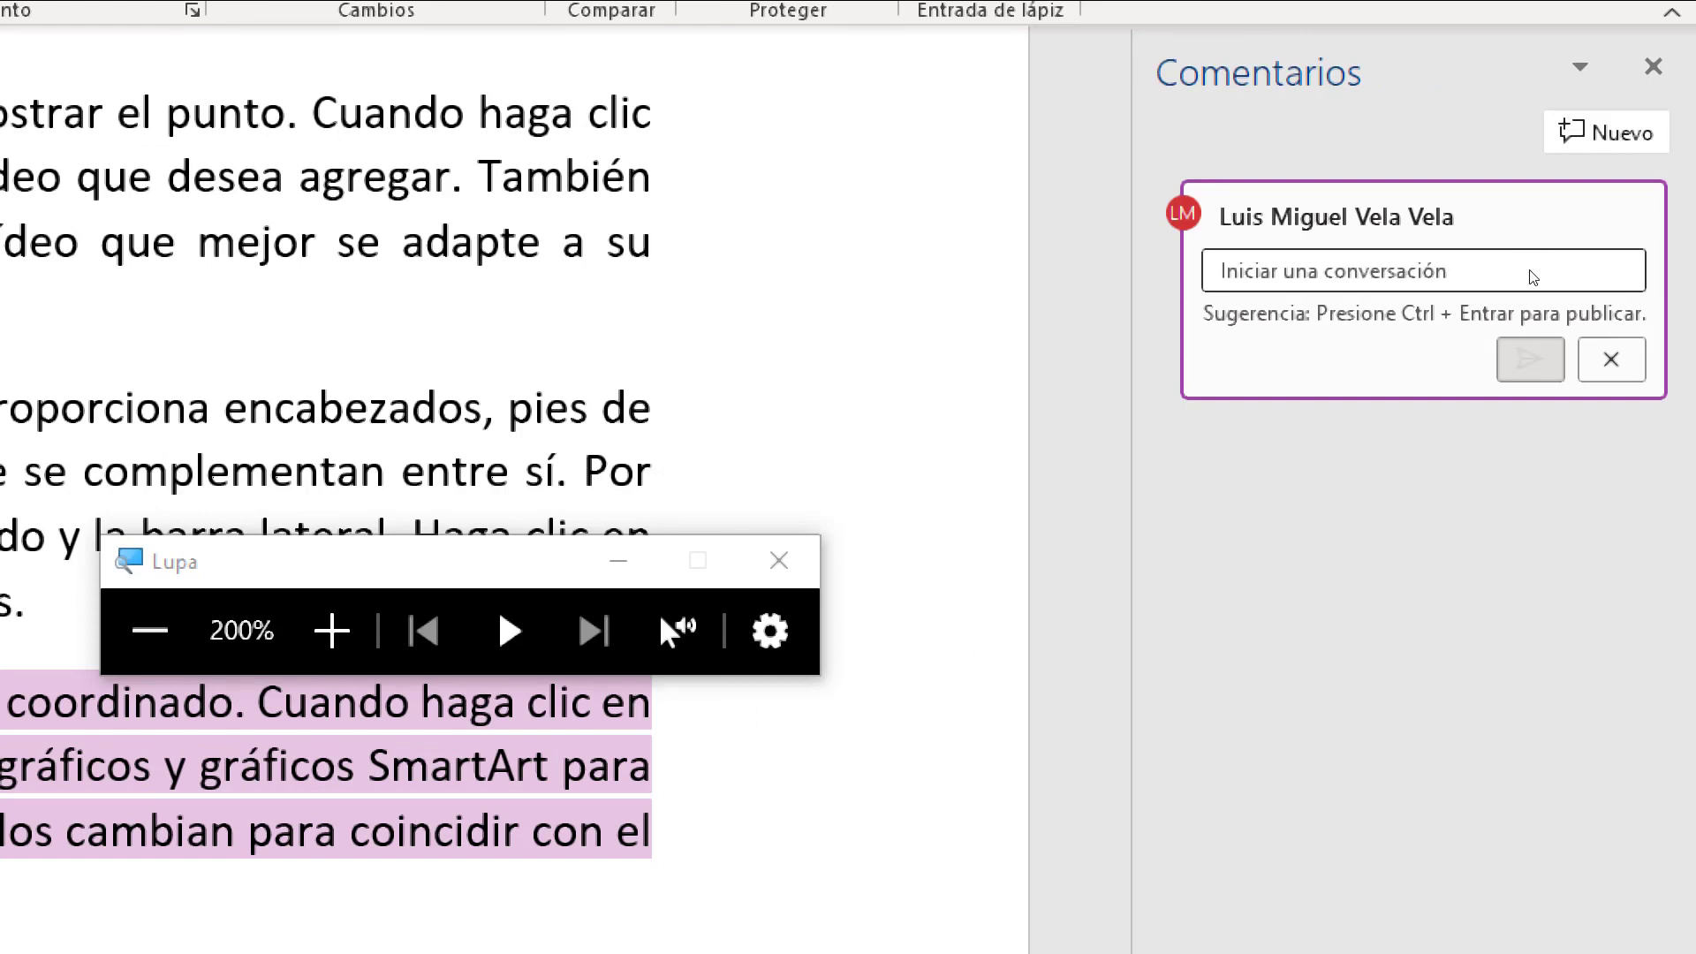
Step: Write 'En este párrafo se redondea mucho el punto del trabajo ... (CORREGIR URGENTE)' in the comment card and publish it
text(En este pa)
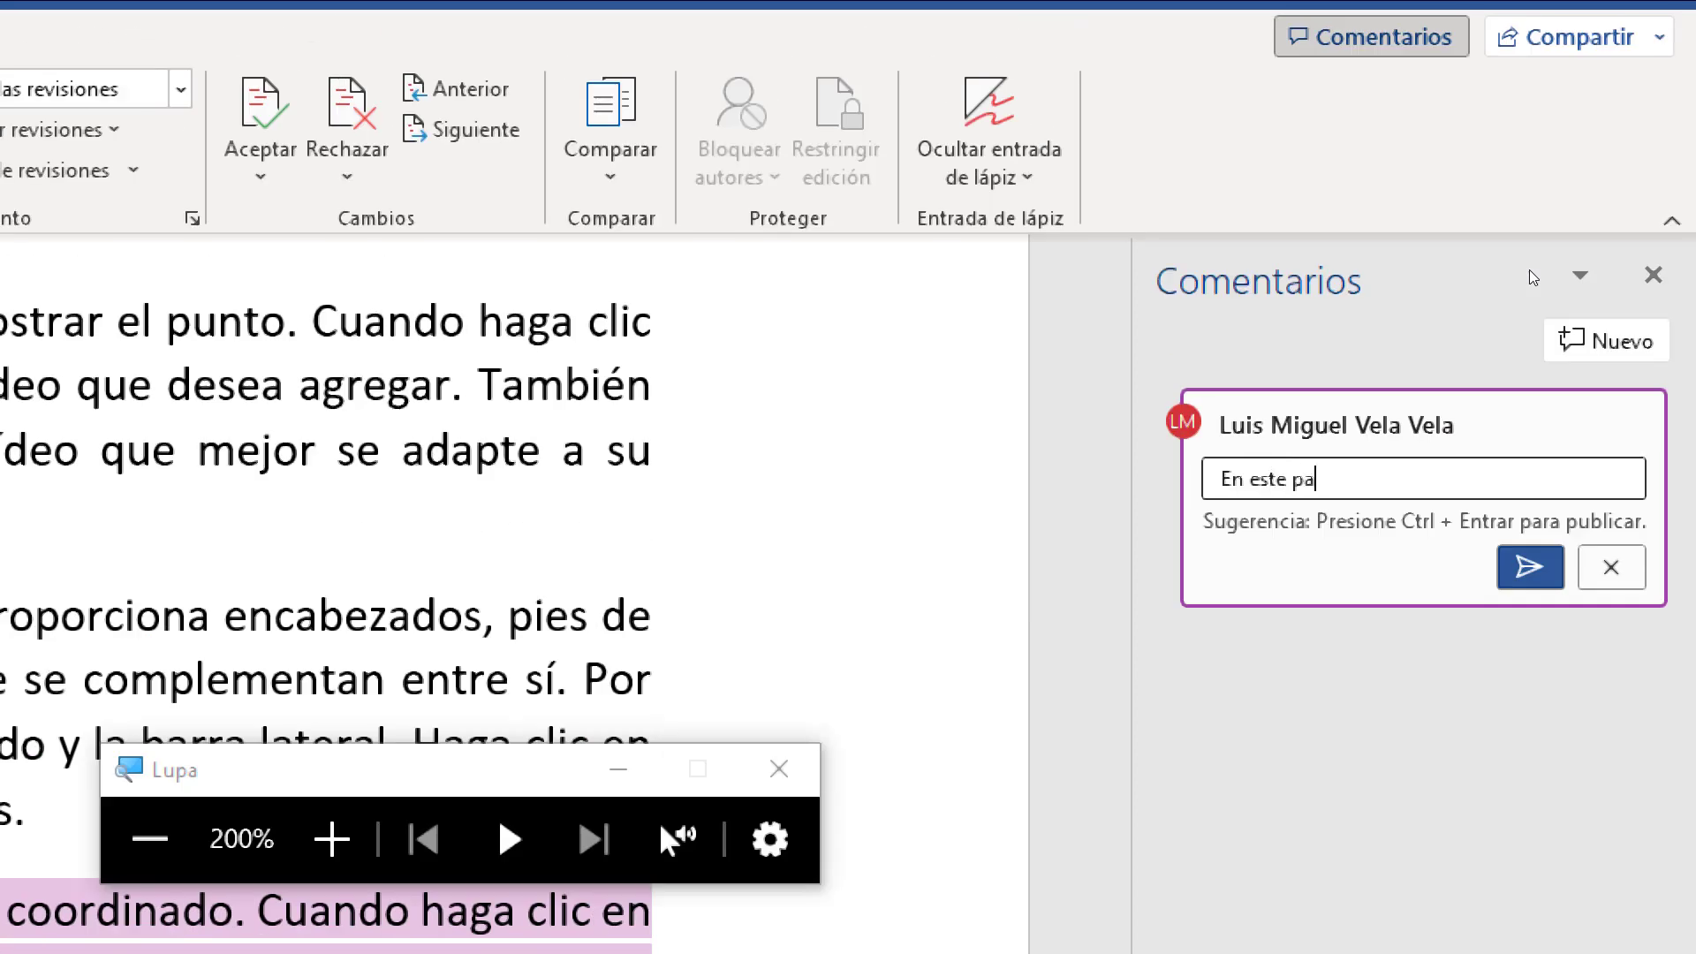
key(BackSpace)
text(árrafo se)
text( redondea mucho)
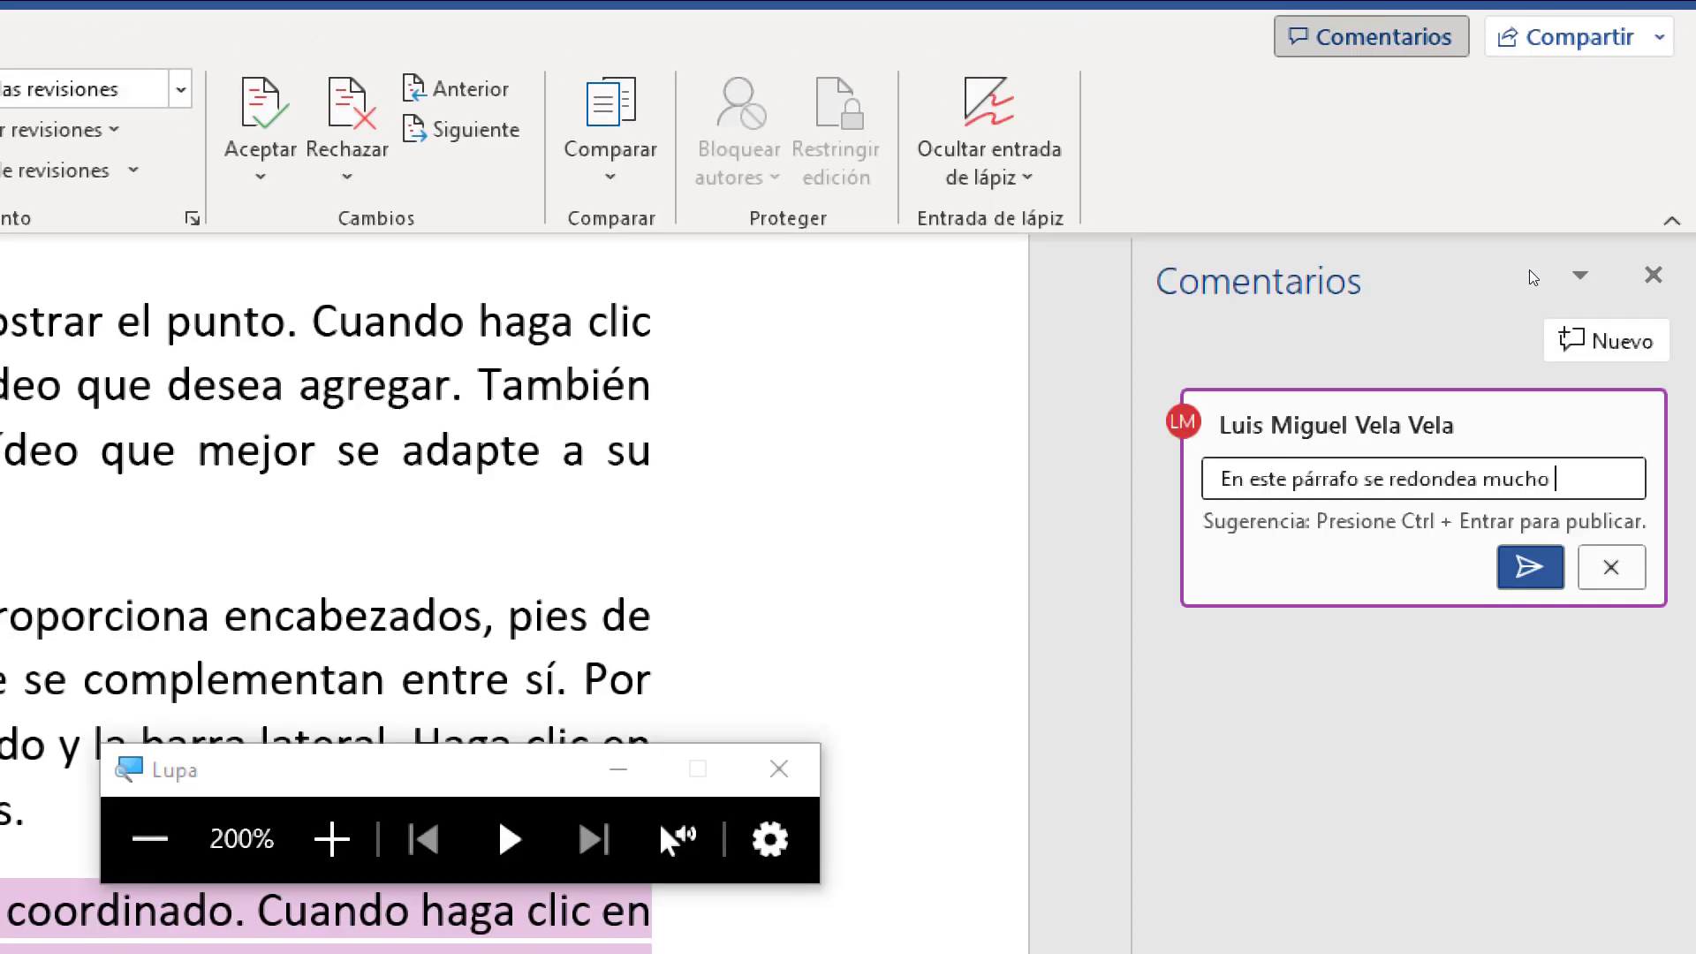
text( el punto del)
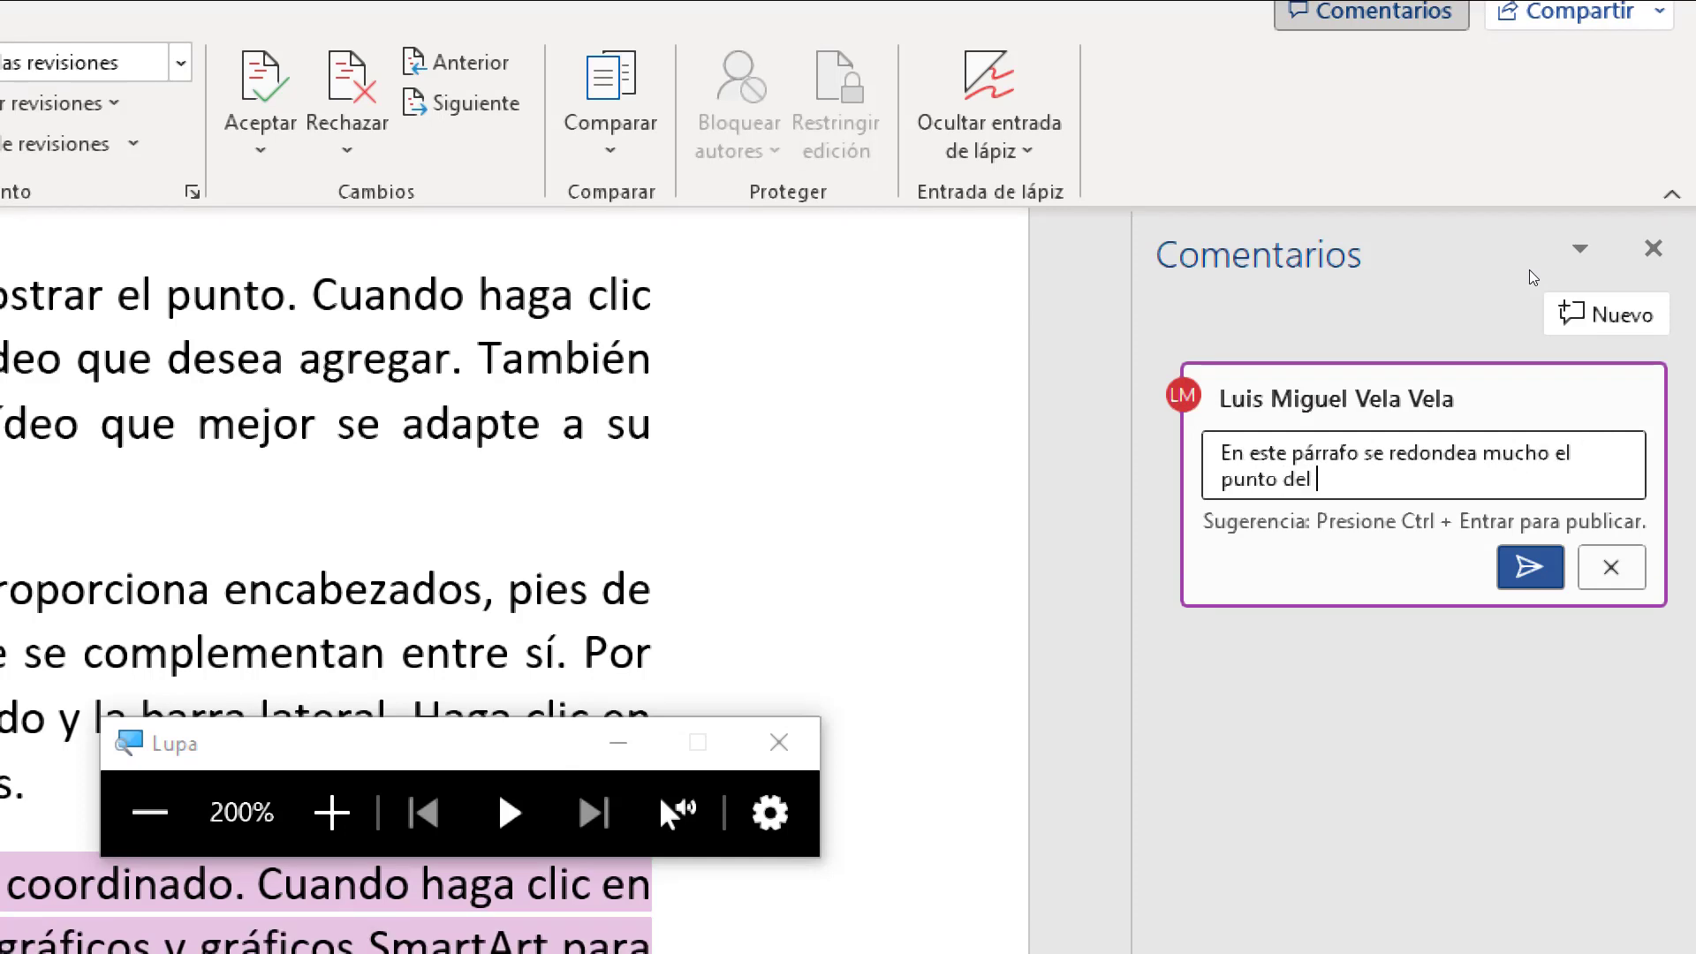
text( trabajo)
text( ...)
text( (CORRE)
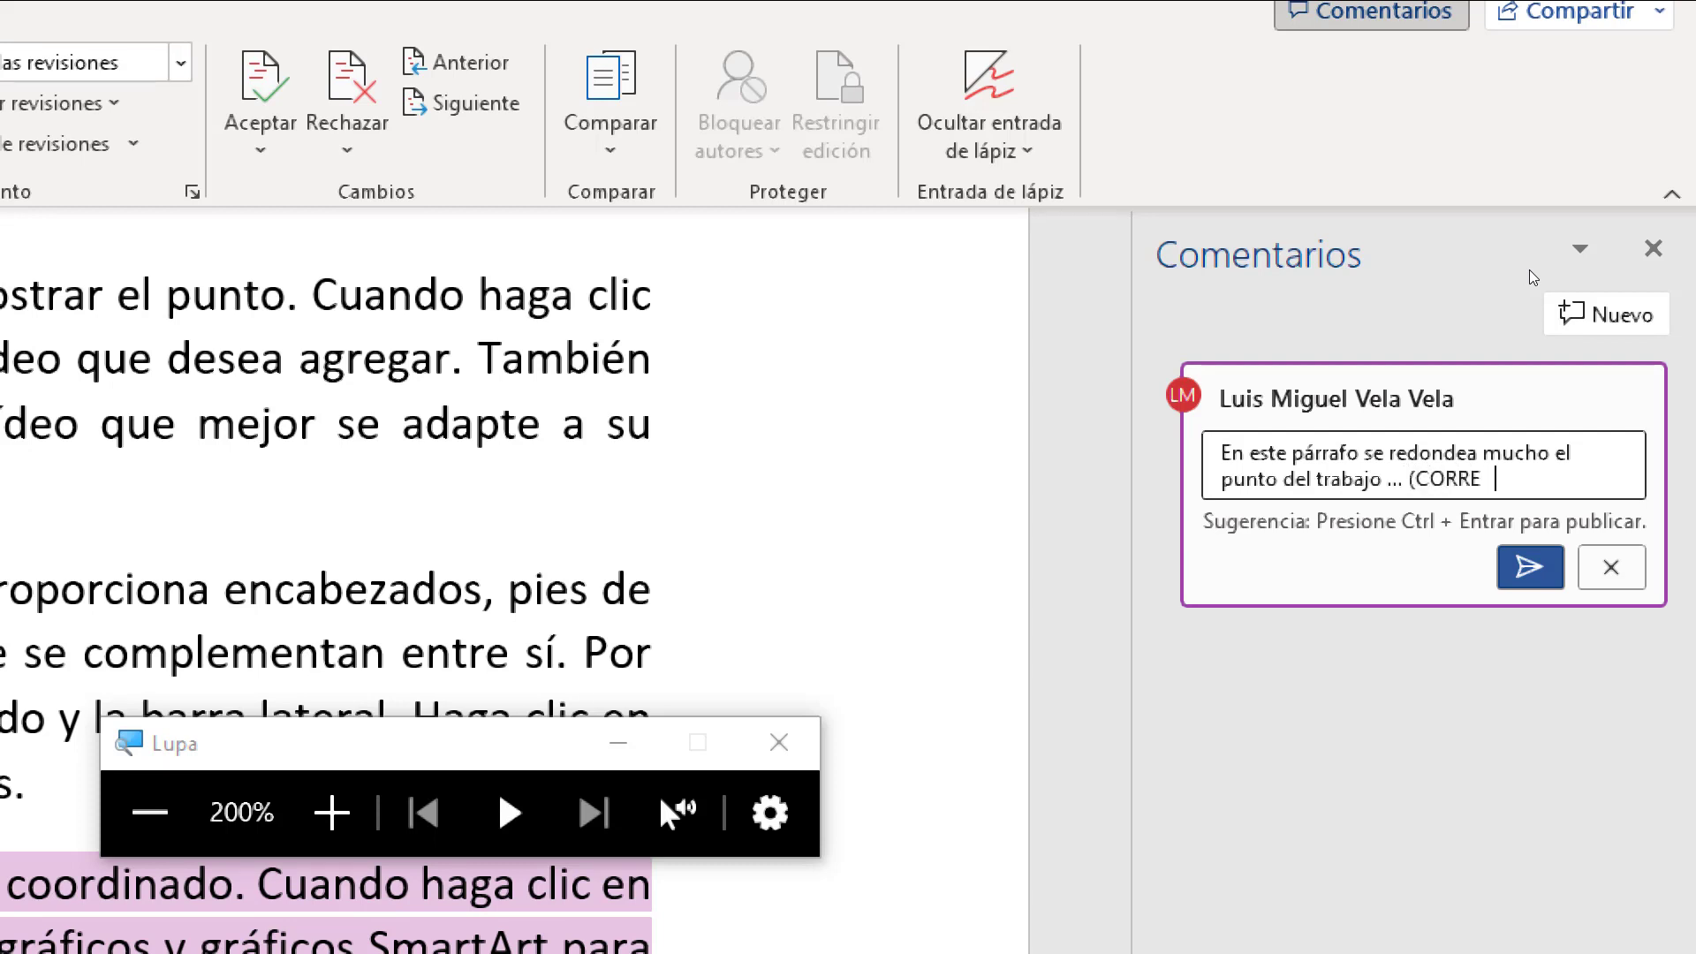
text(GIR URGENTE)
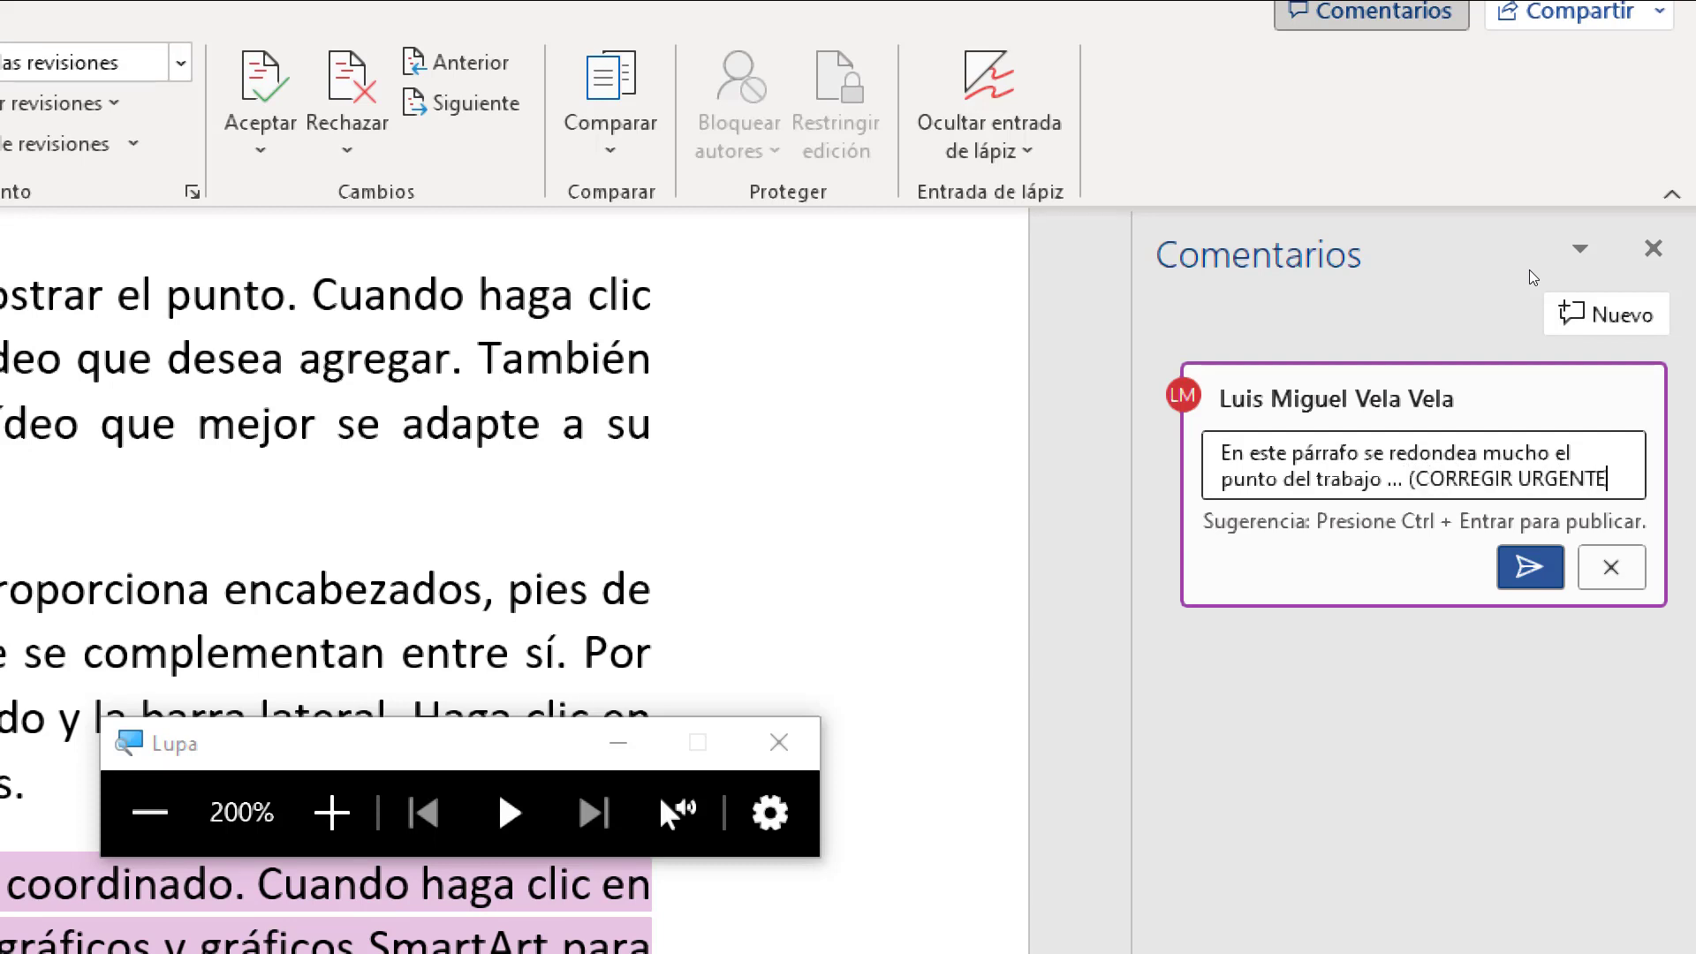
text())
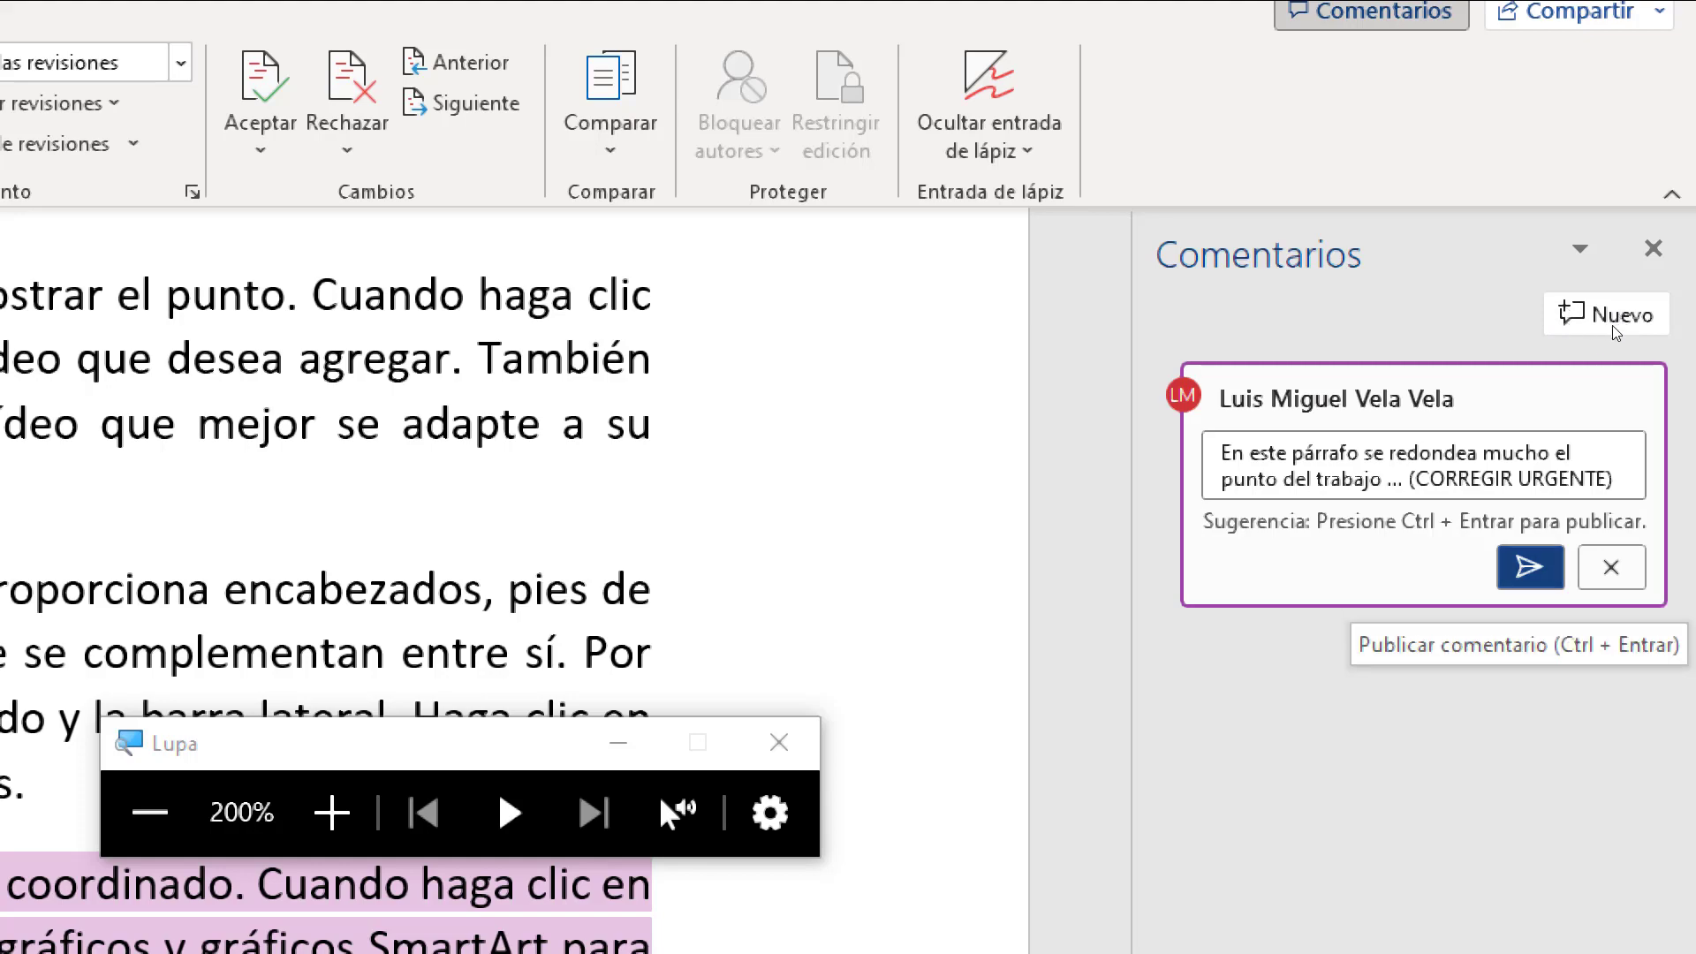
key(super+Escape)
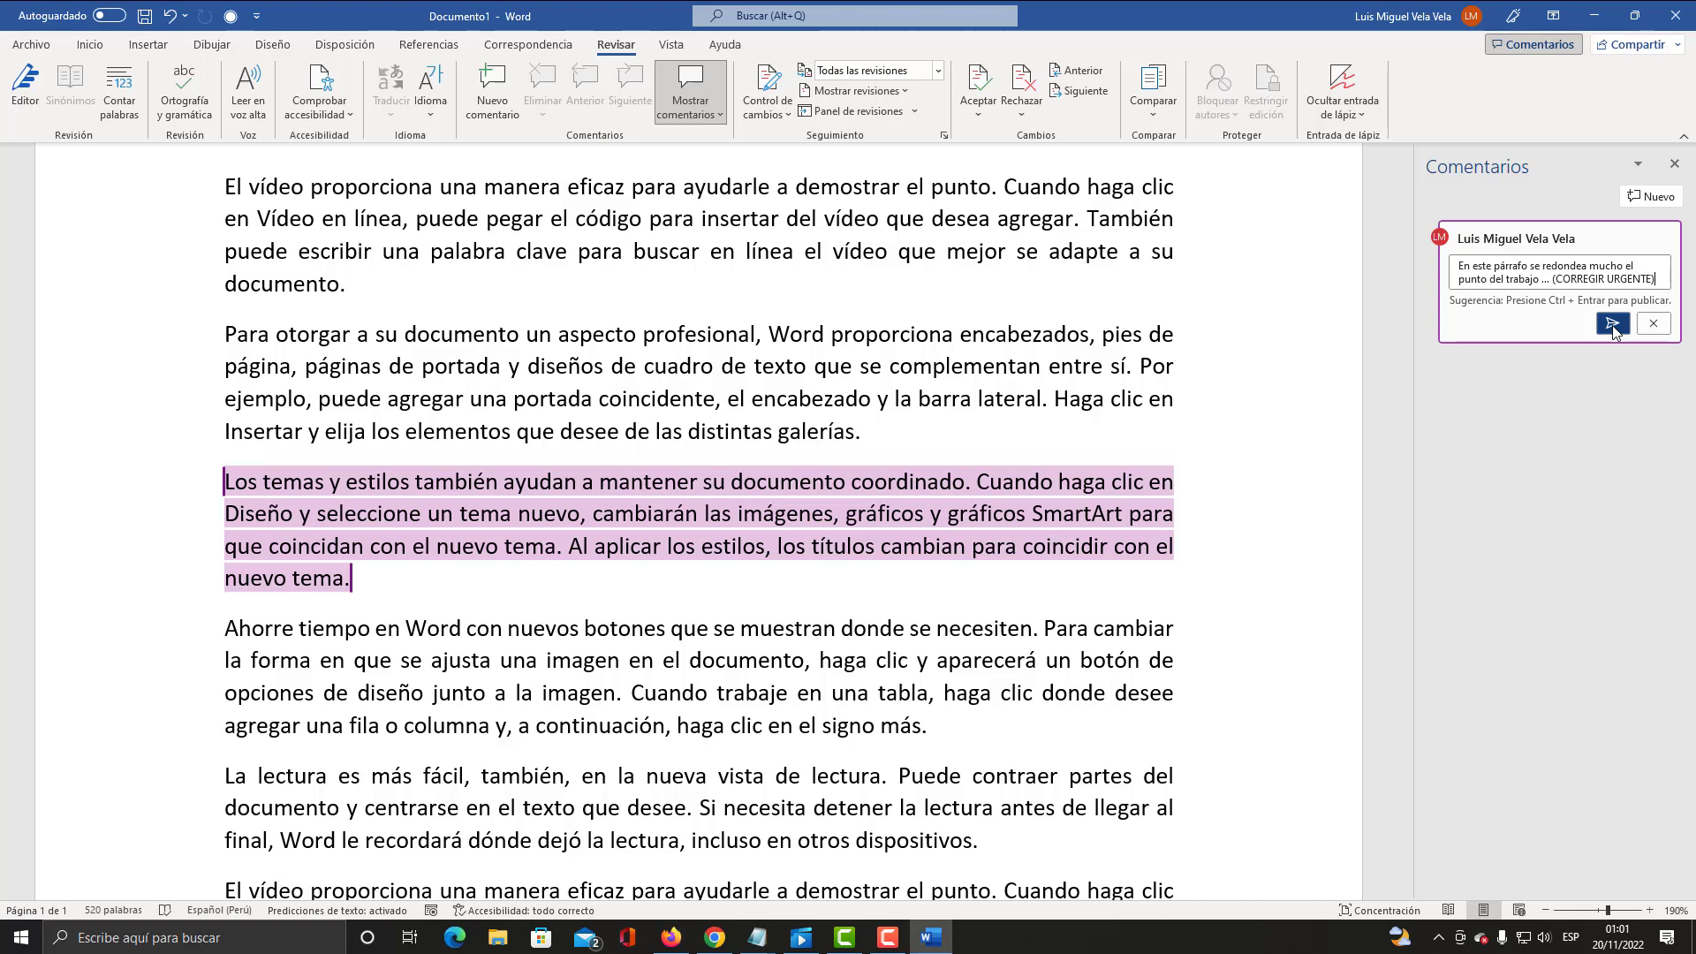
key(super+plus)
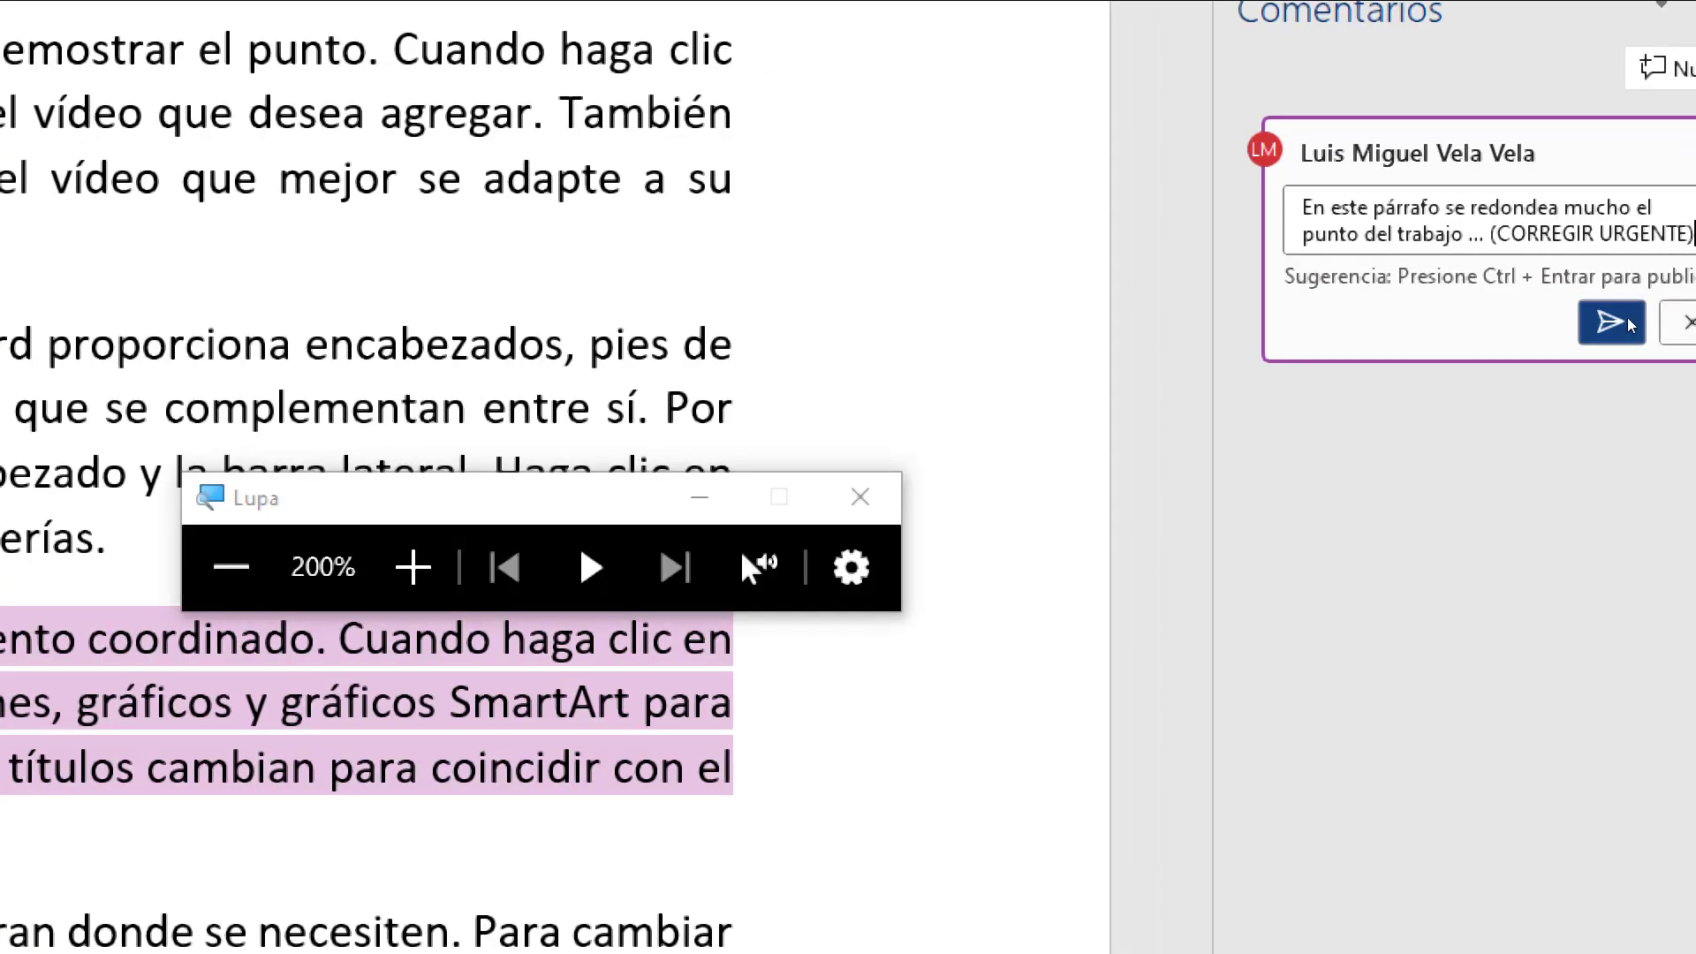
key(super+Escape)
click(1595, 311)
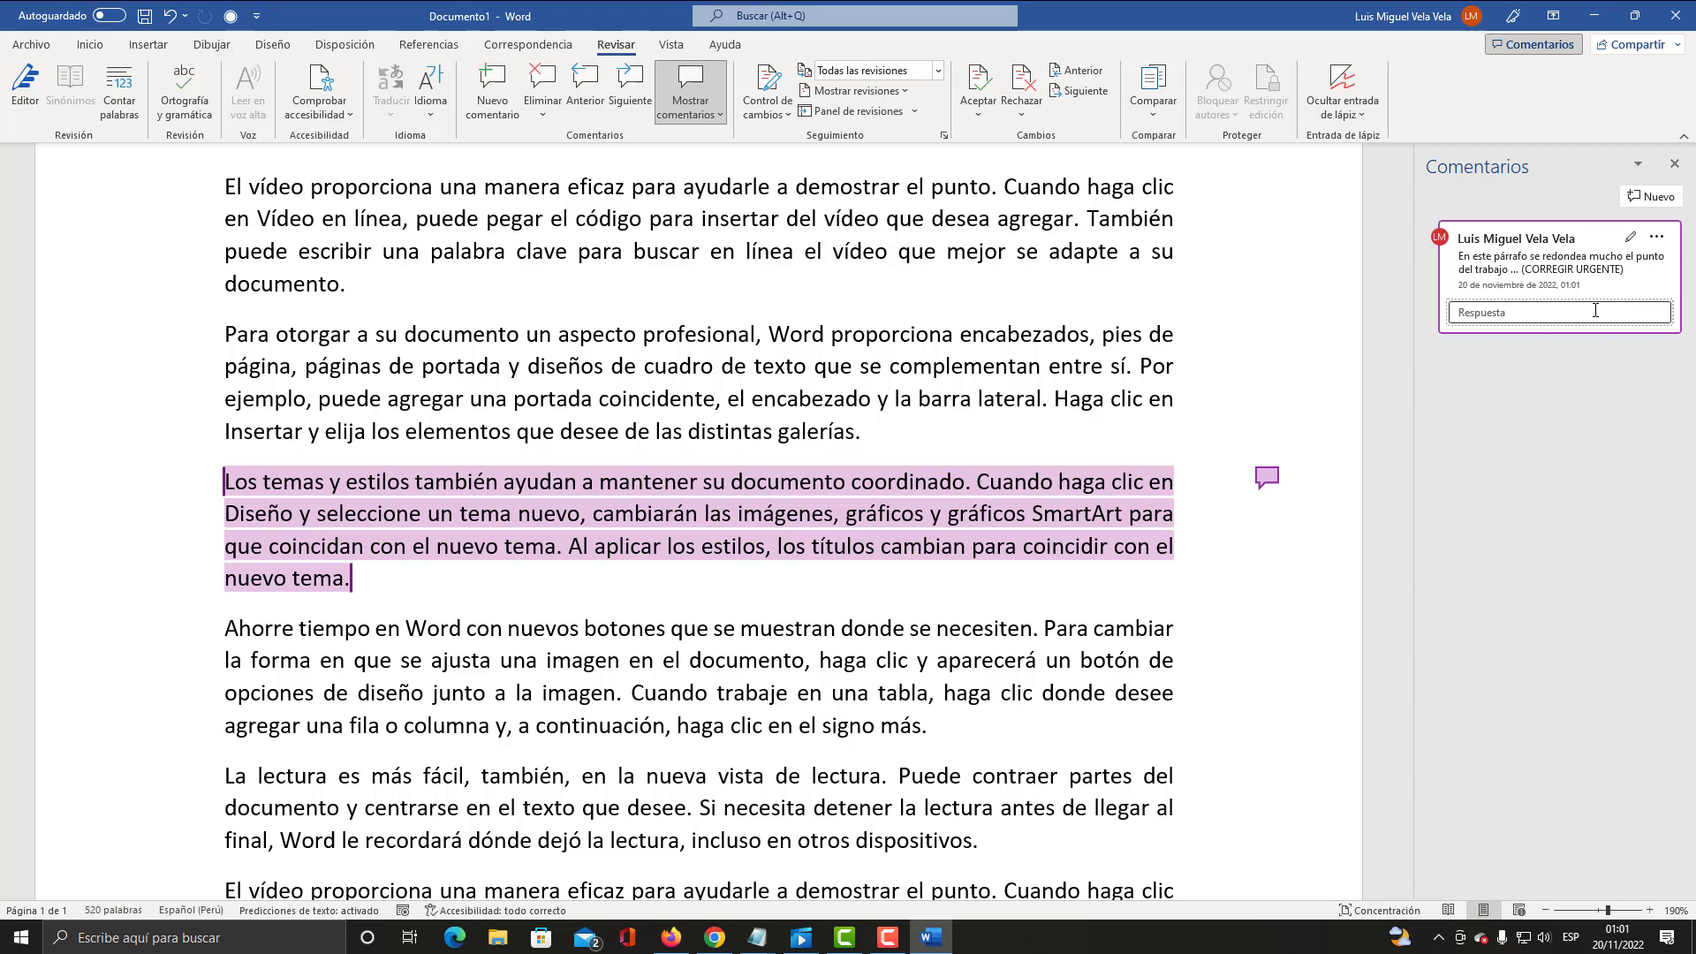
Step: Select 'Cuando trabaje en una tabla' in the fourth paragraph and start a Nuevo comentario on it
scroll(1061, 443, down, 2)
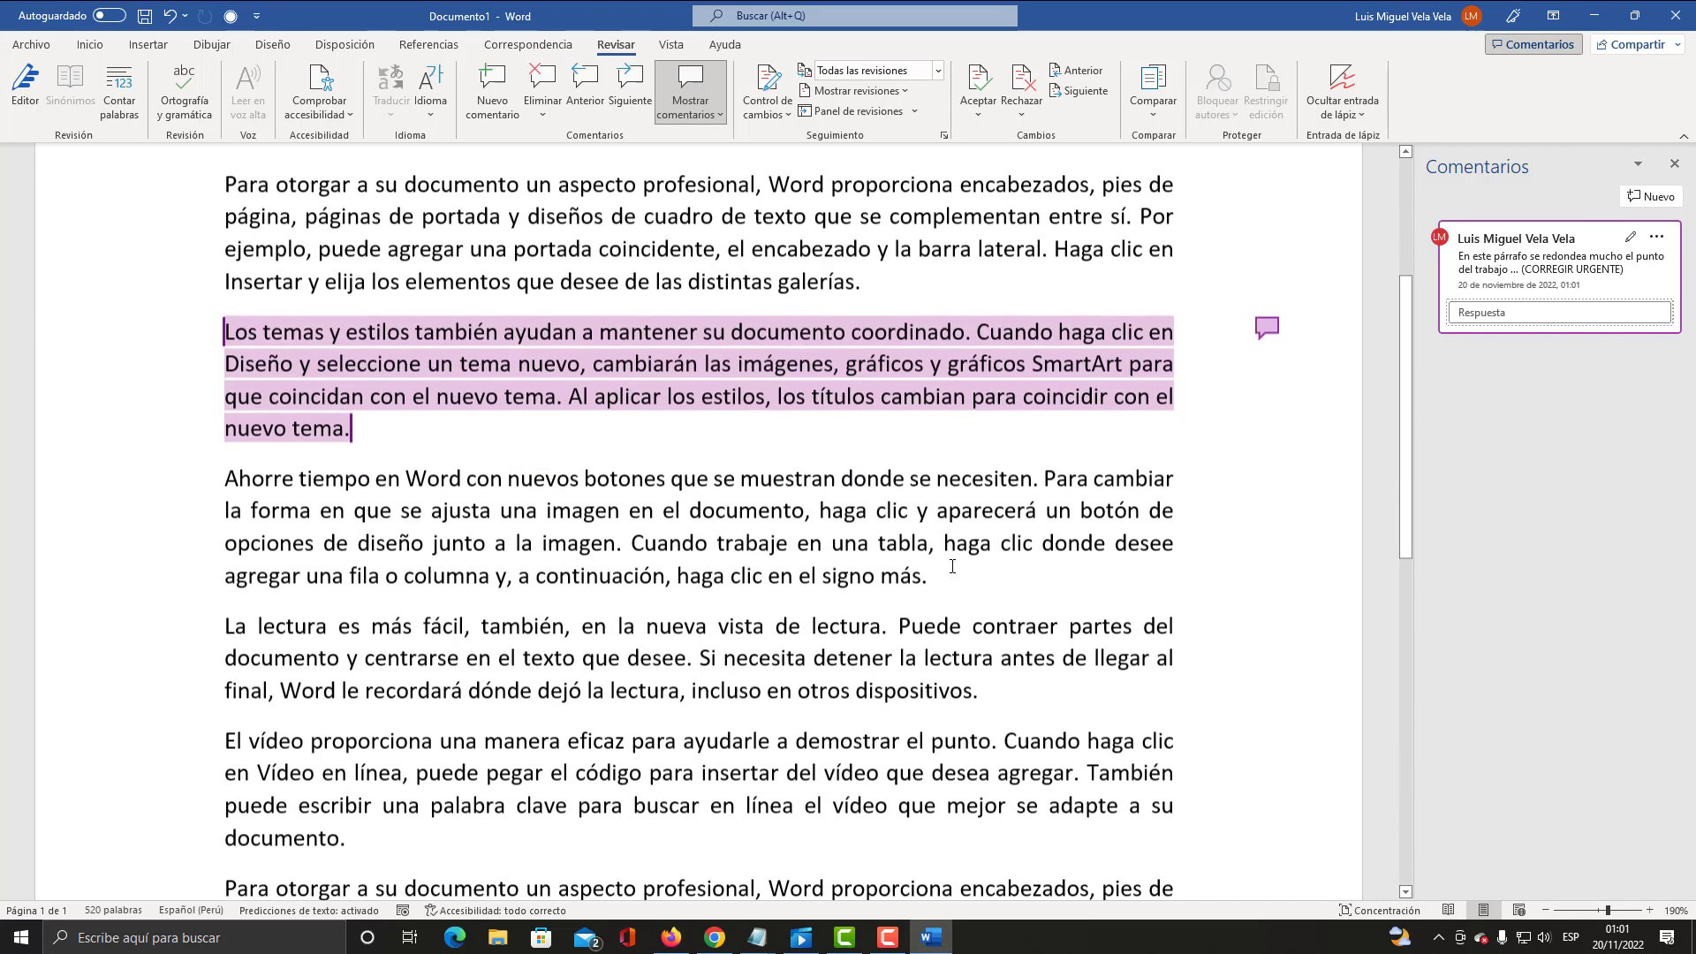
scroll(976, 570, down, 3)
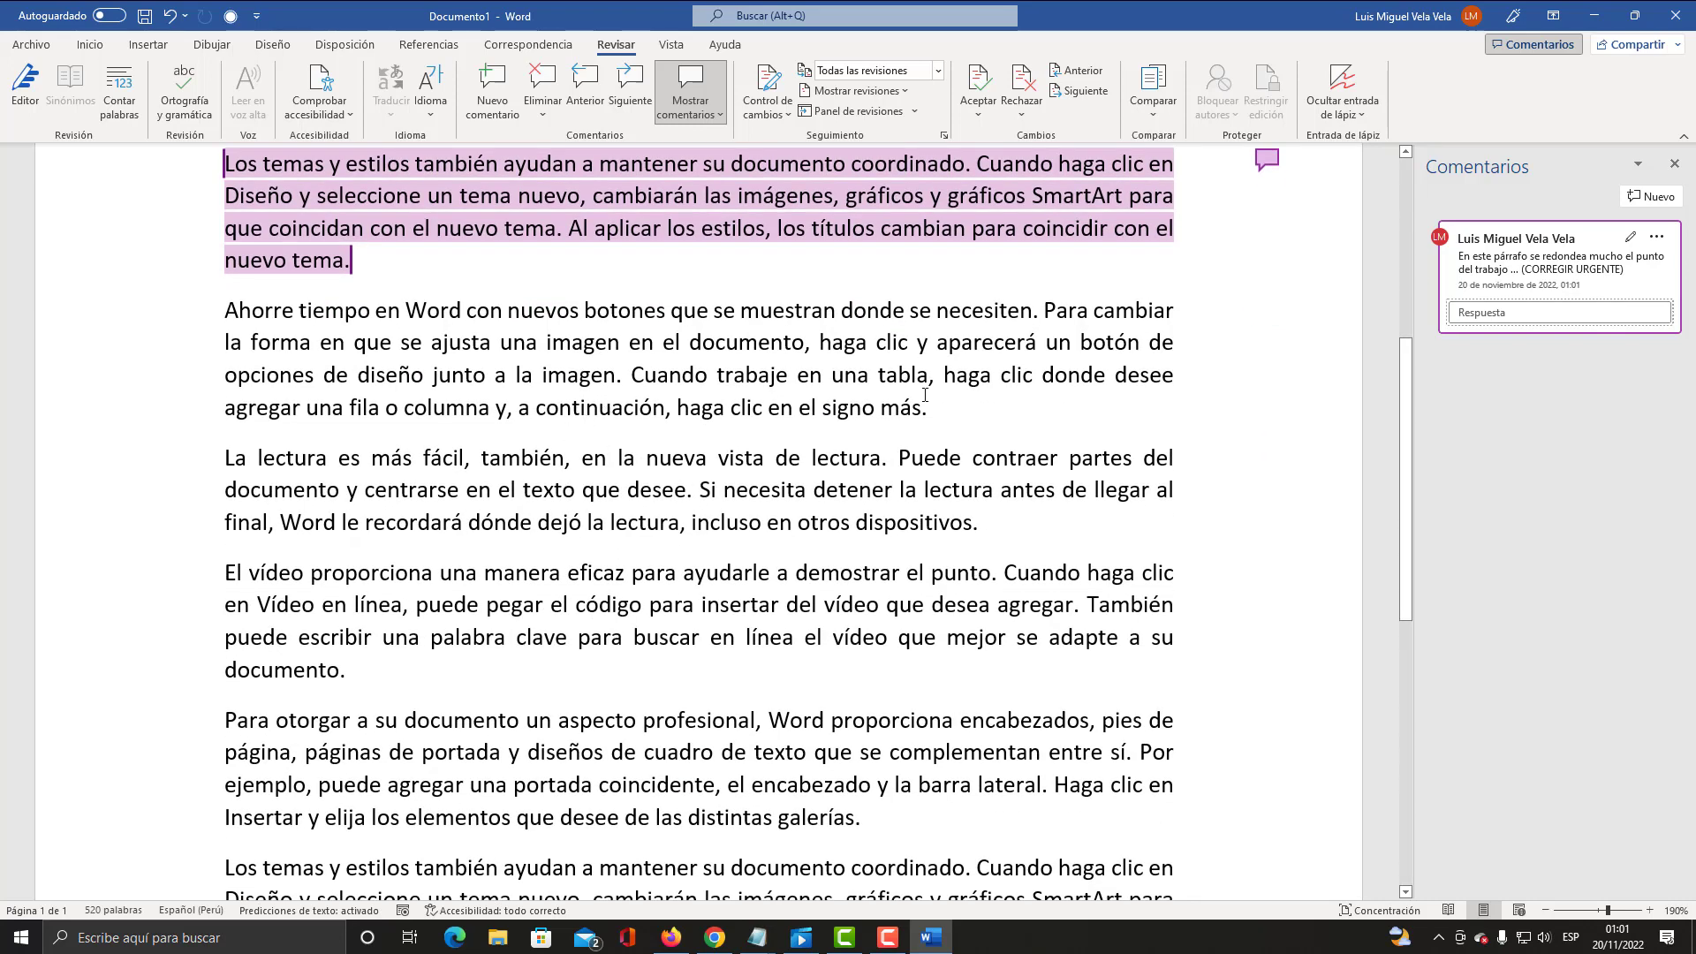
drag(633, 375, 928, 375)
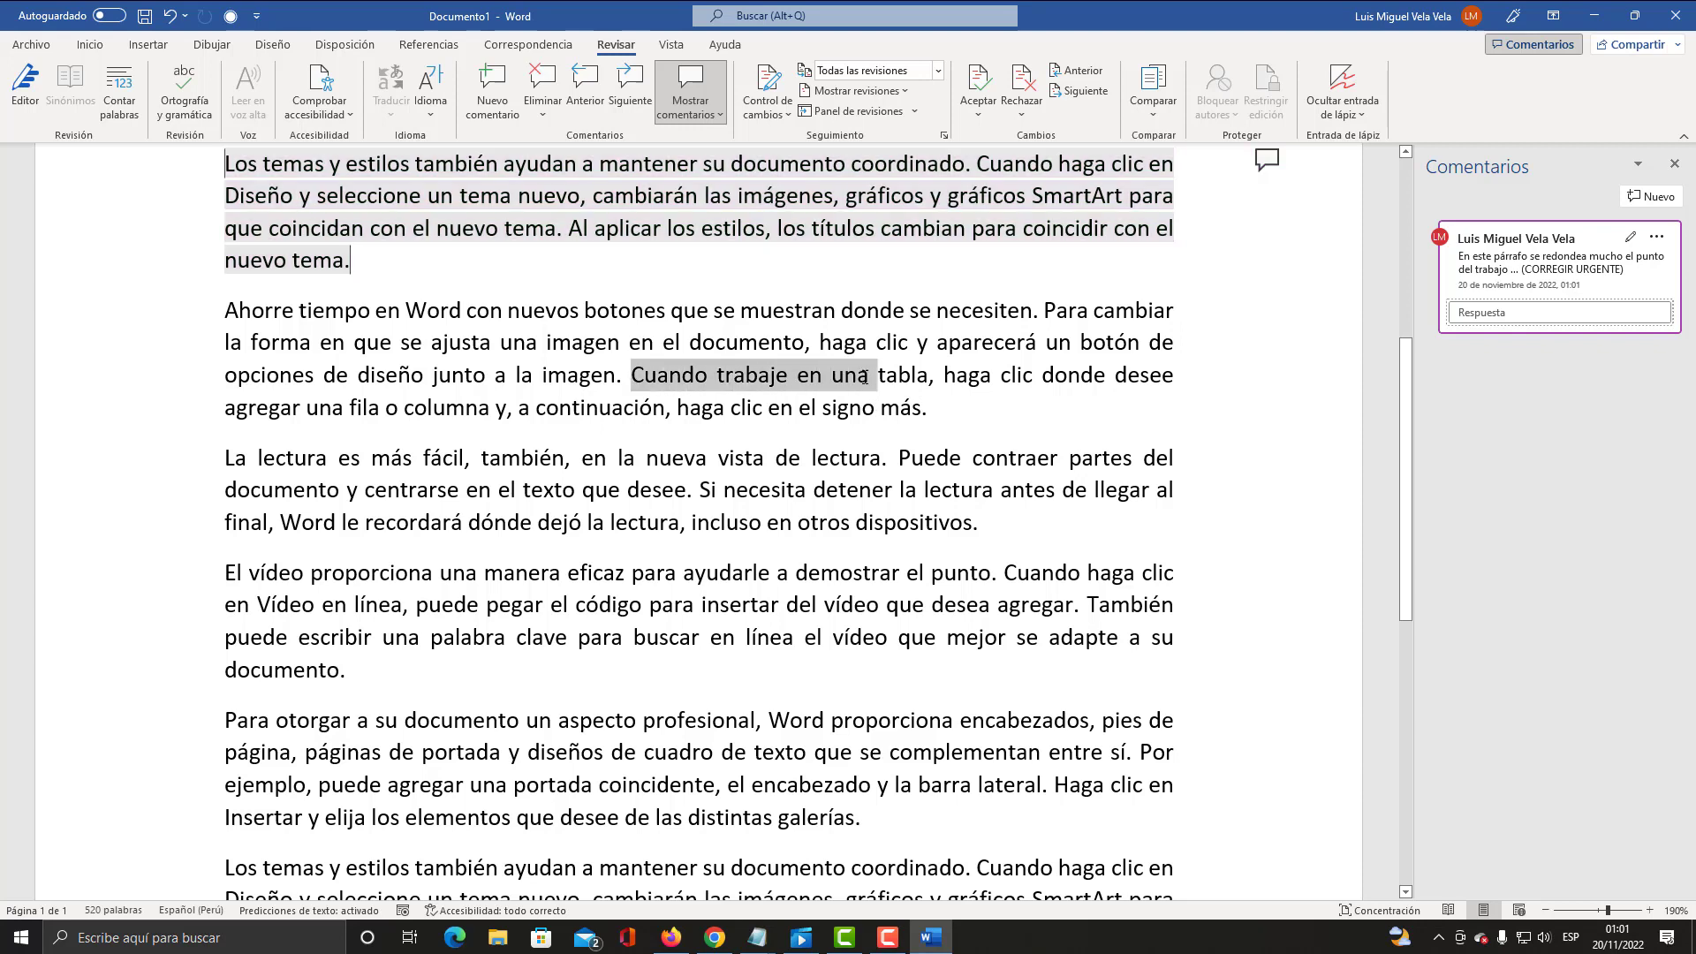
right_click(789, 383)
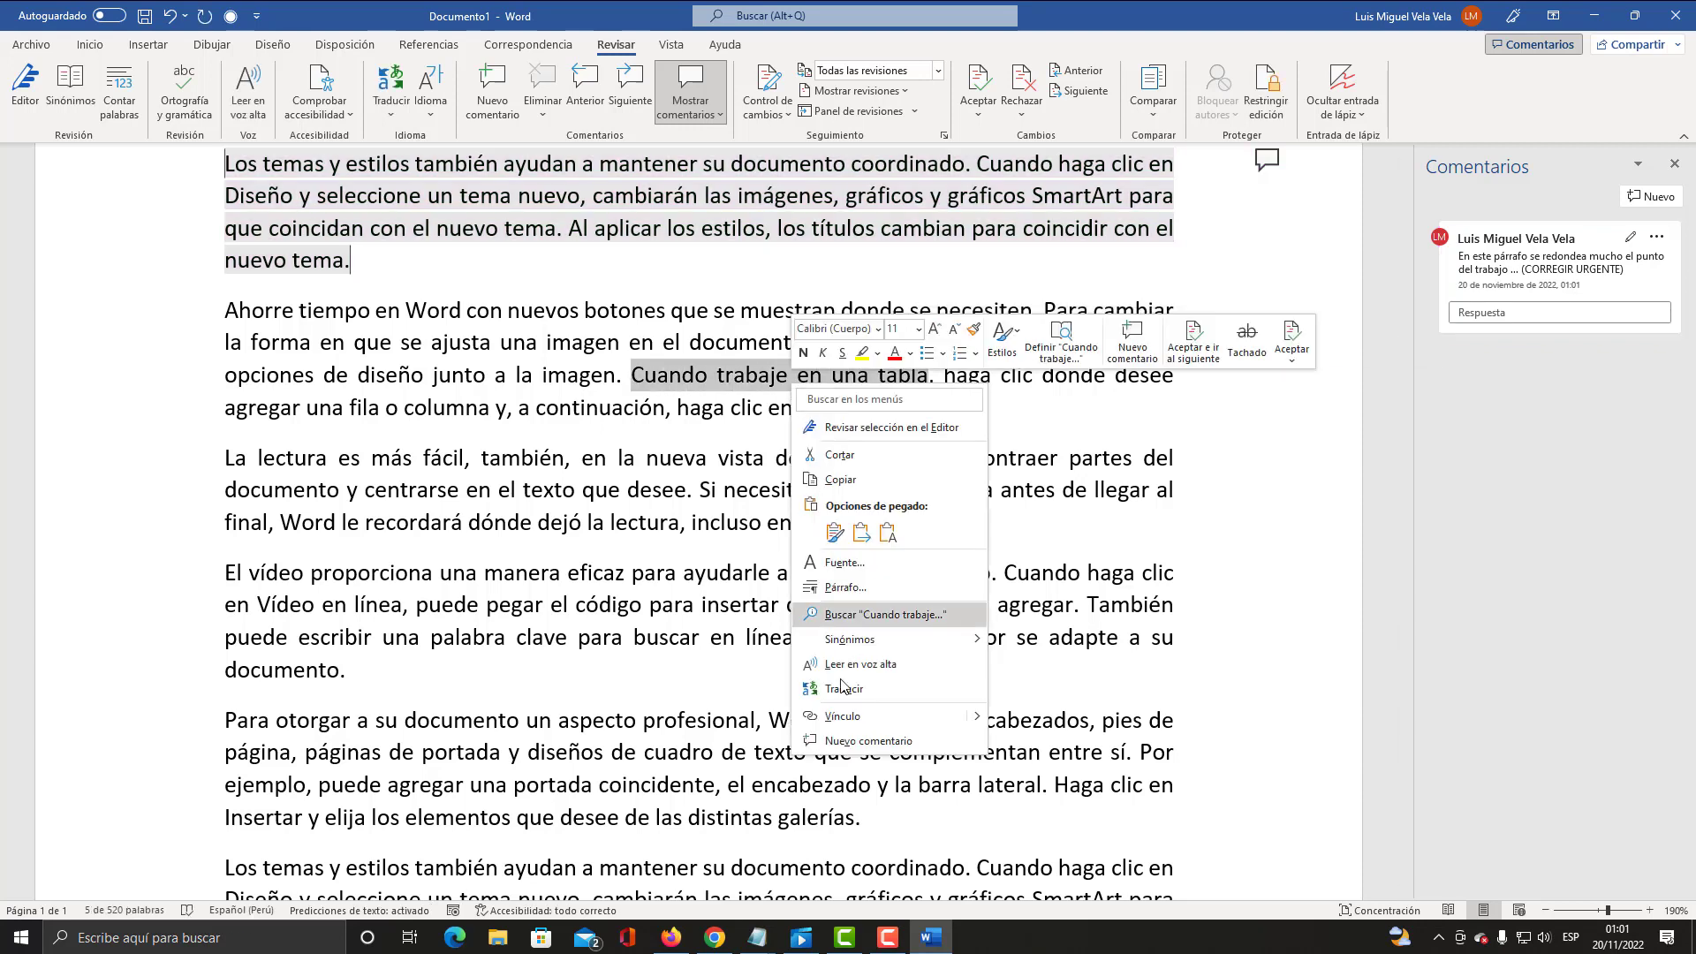
click(853, 742)
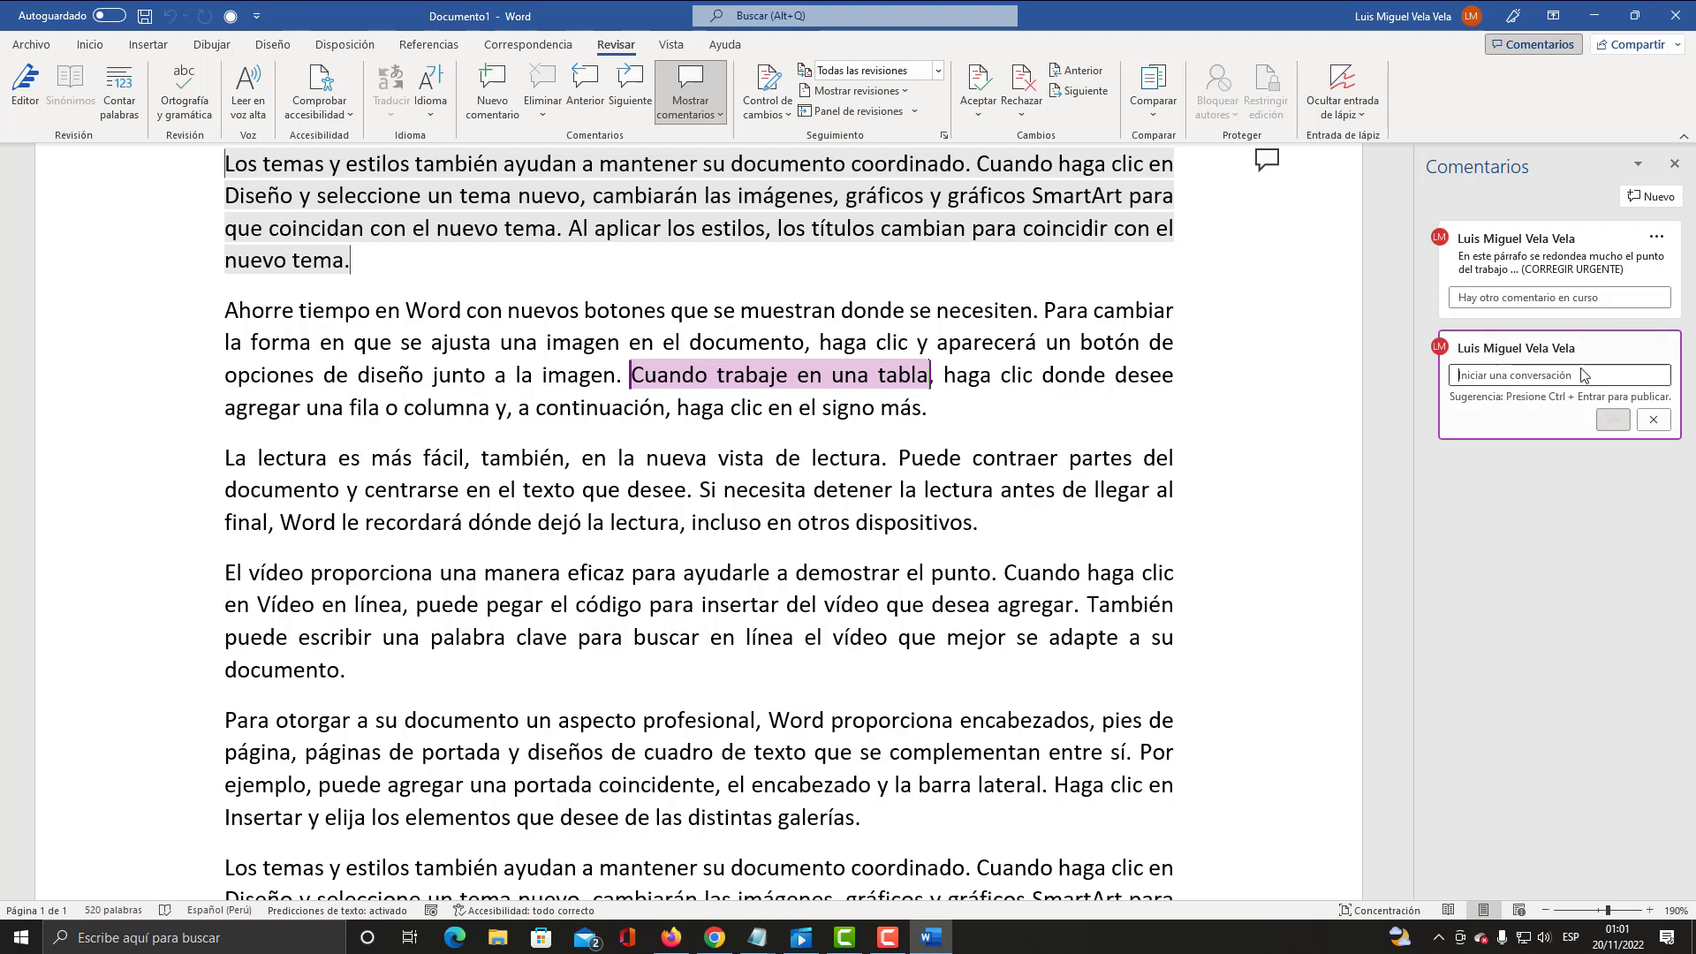
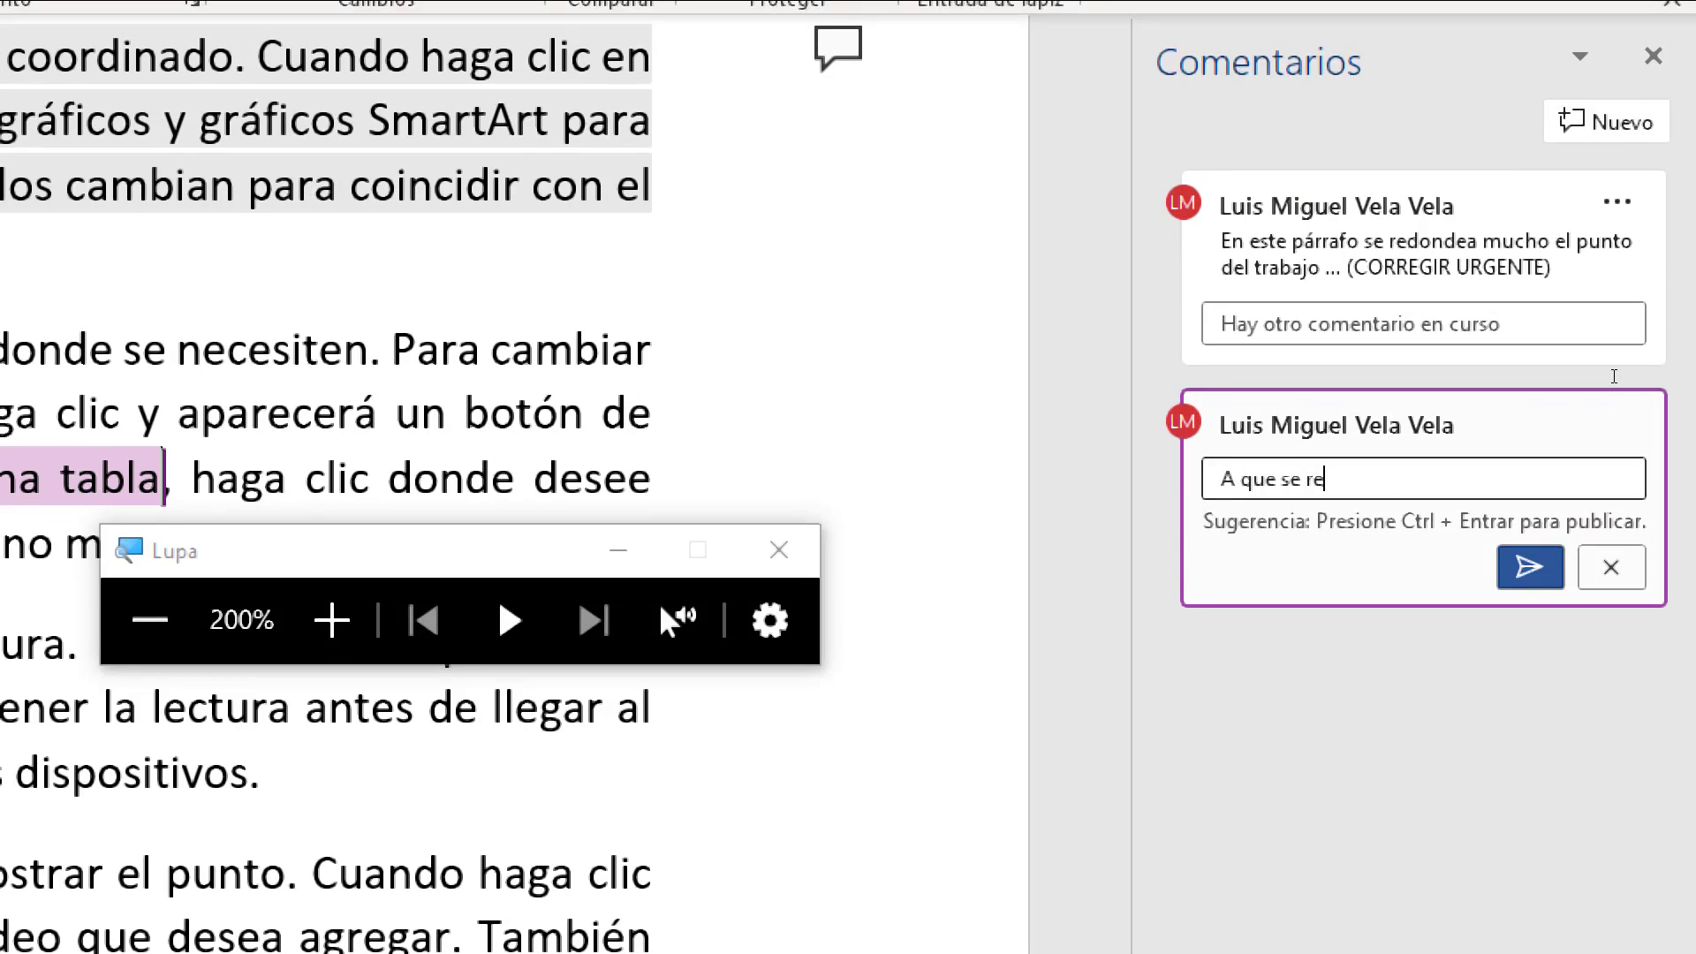
Step: Type the comment on "Cuando trabaje en una tabla": "ue se refiere esta frase ???? ESPECIFICAR MAS SOBRE EL TEMA"
Step: Post the comment 'ue se refiere esta frase ???? ESPECIFICAR MAS SOBRE EL TEMA' on 'Cuando trabaje en una tabla'
text(fiere esta )
text(frase ???? ESPECIFICAR MAS SO)
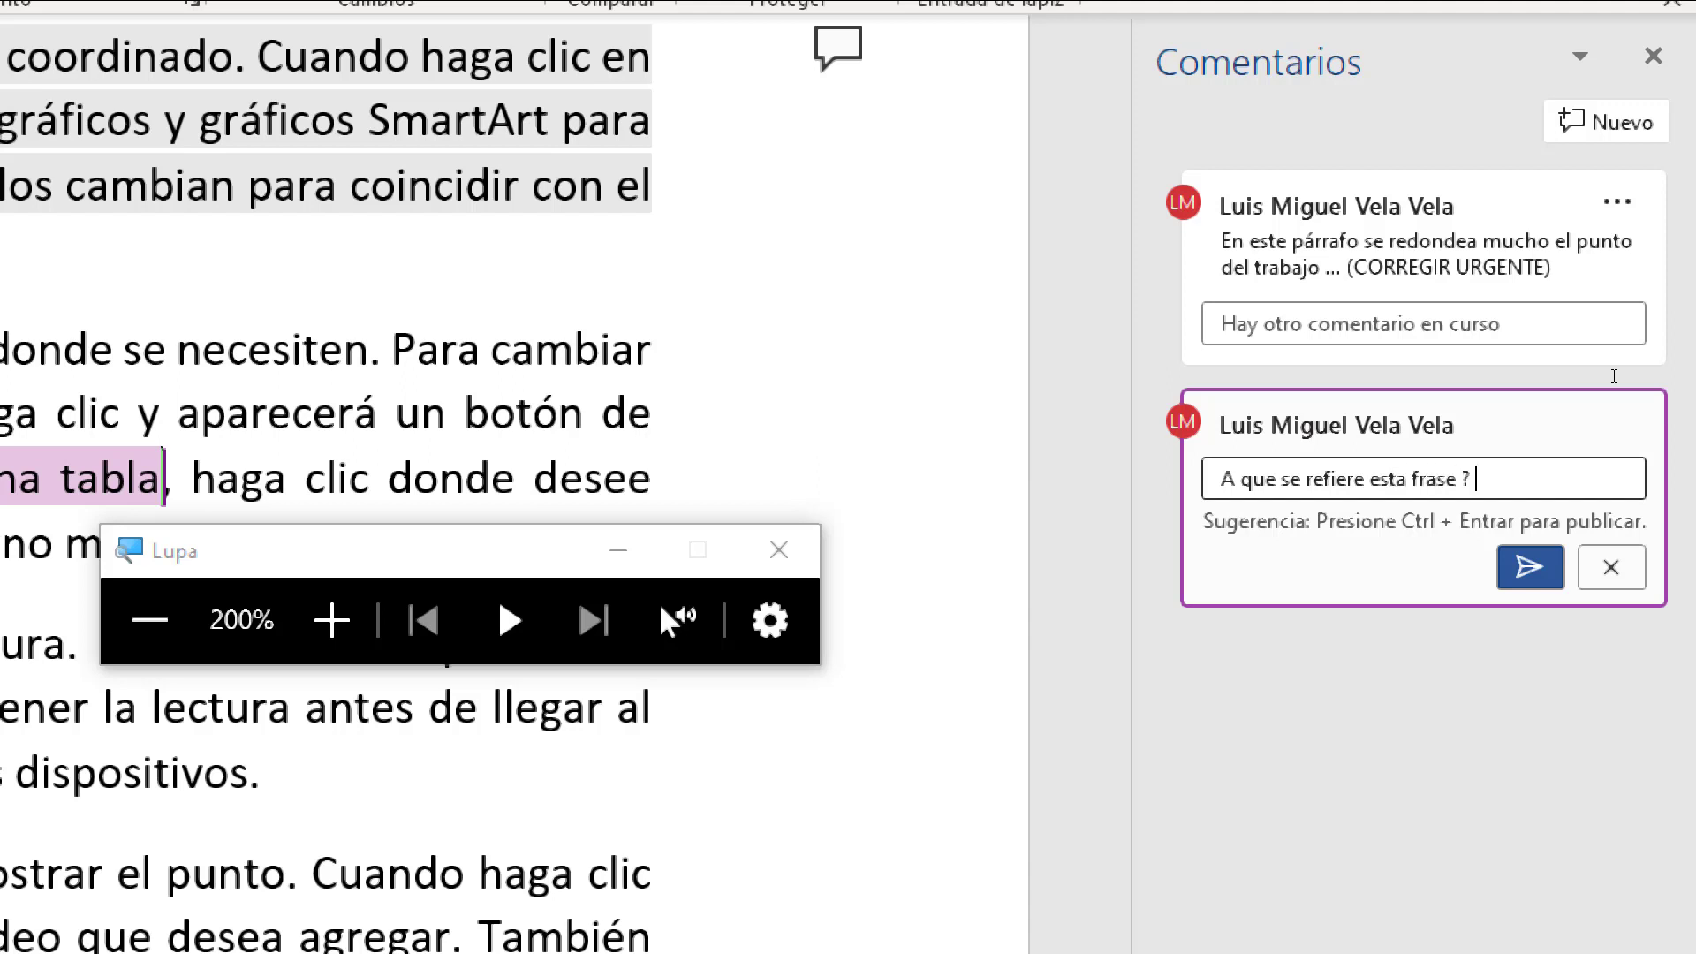
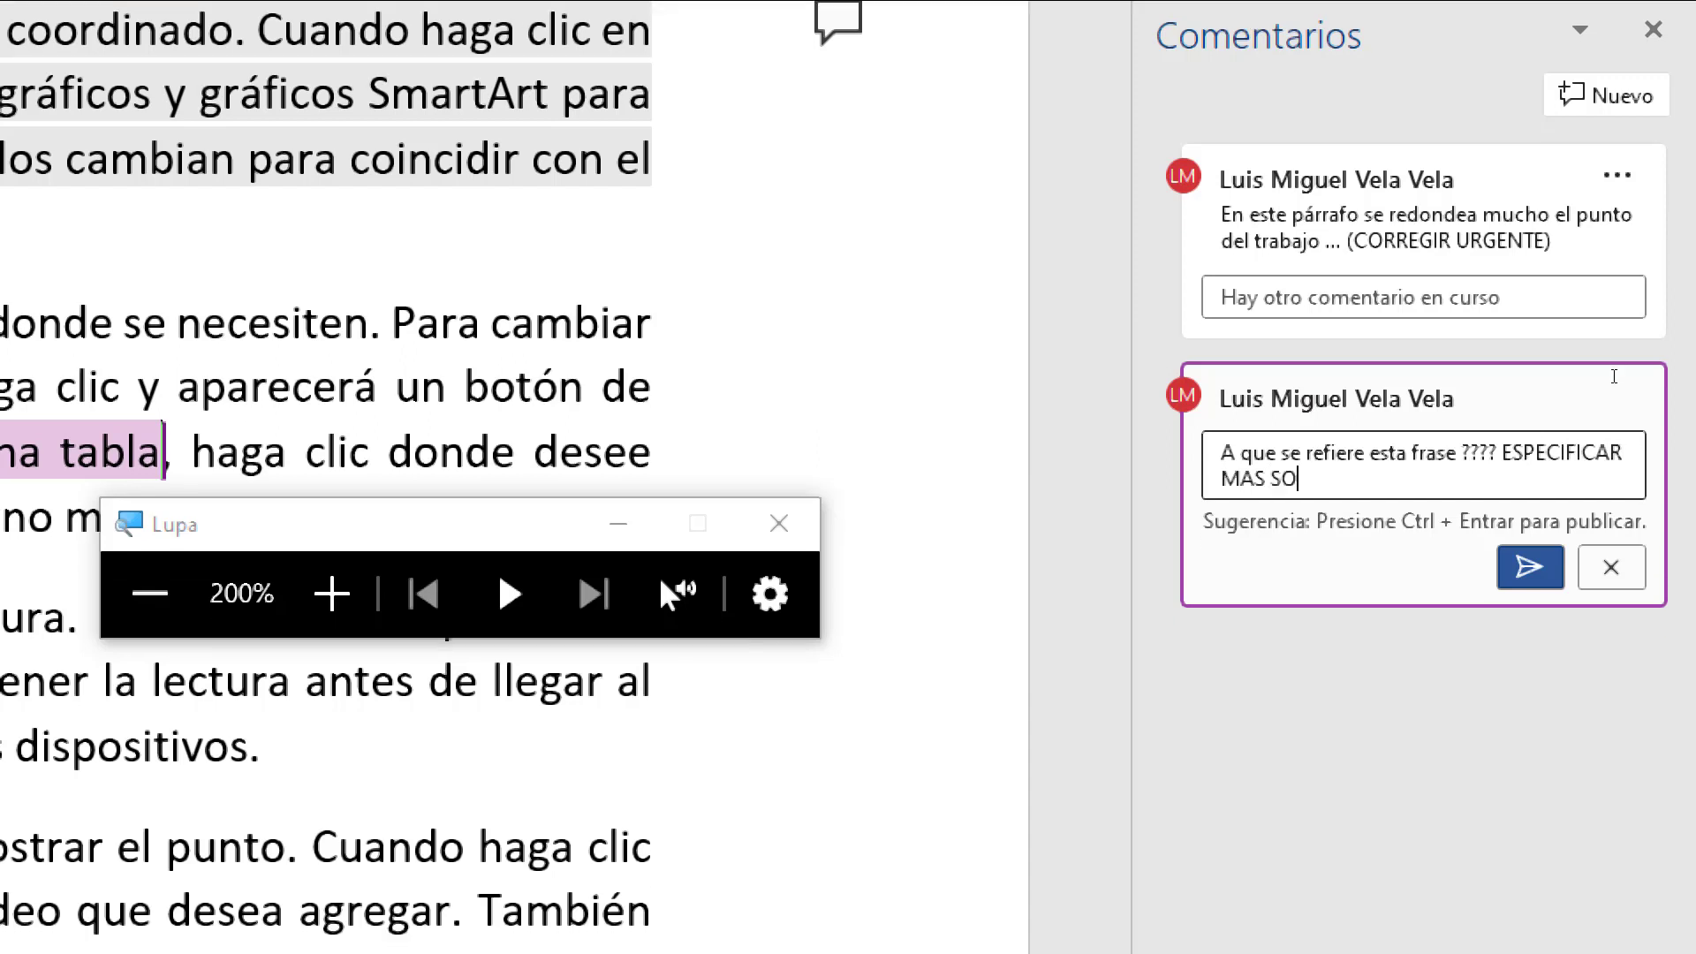
Step: Type the comment on "Cuando trabaje en una tabla": "ue se refiere esta frase ???? ESPECIFICAR MAS SOBRE EL TEMA"
Step: Post the comment 'ue se refiere esta frase ???? ESPECIFICAR MAS SOBRE EL TEMA' on 'Cuando trabaje en una tabla'
text(BRE EL TEMA)
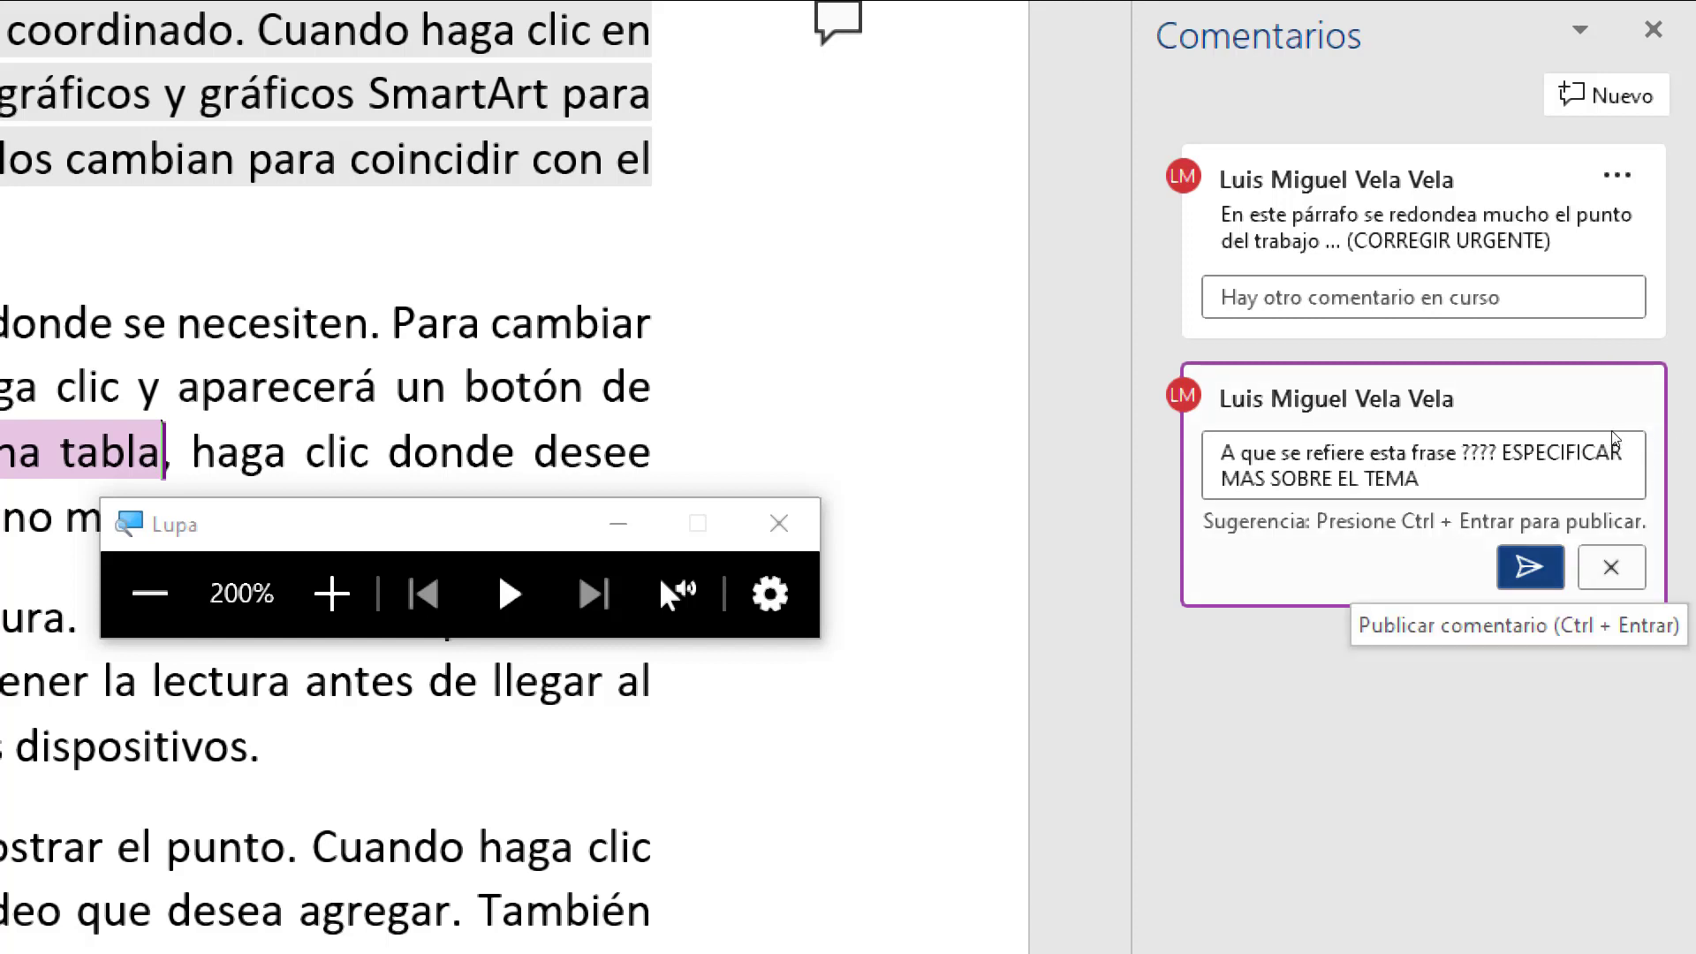
key(ctrl+Return)
key(super+Escape)
click(843, 530)
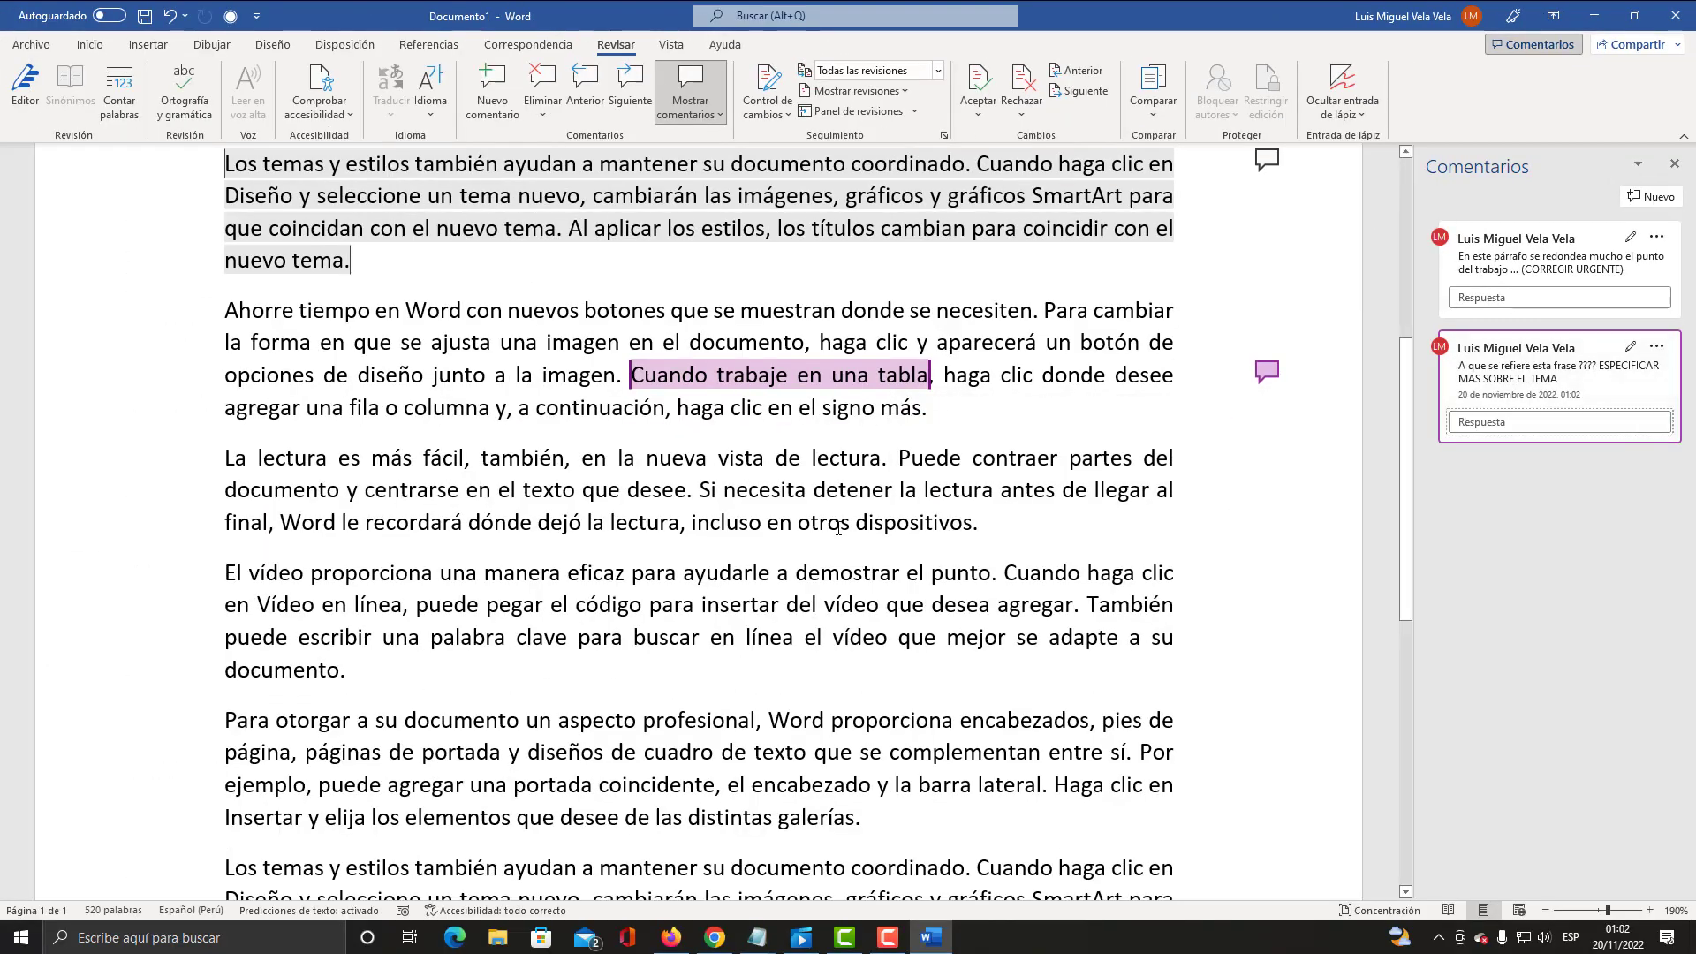
scroll(996, 599, up, 2)
scroll(998, 598, down, 1)
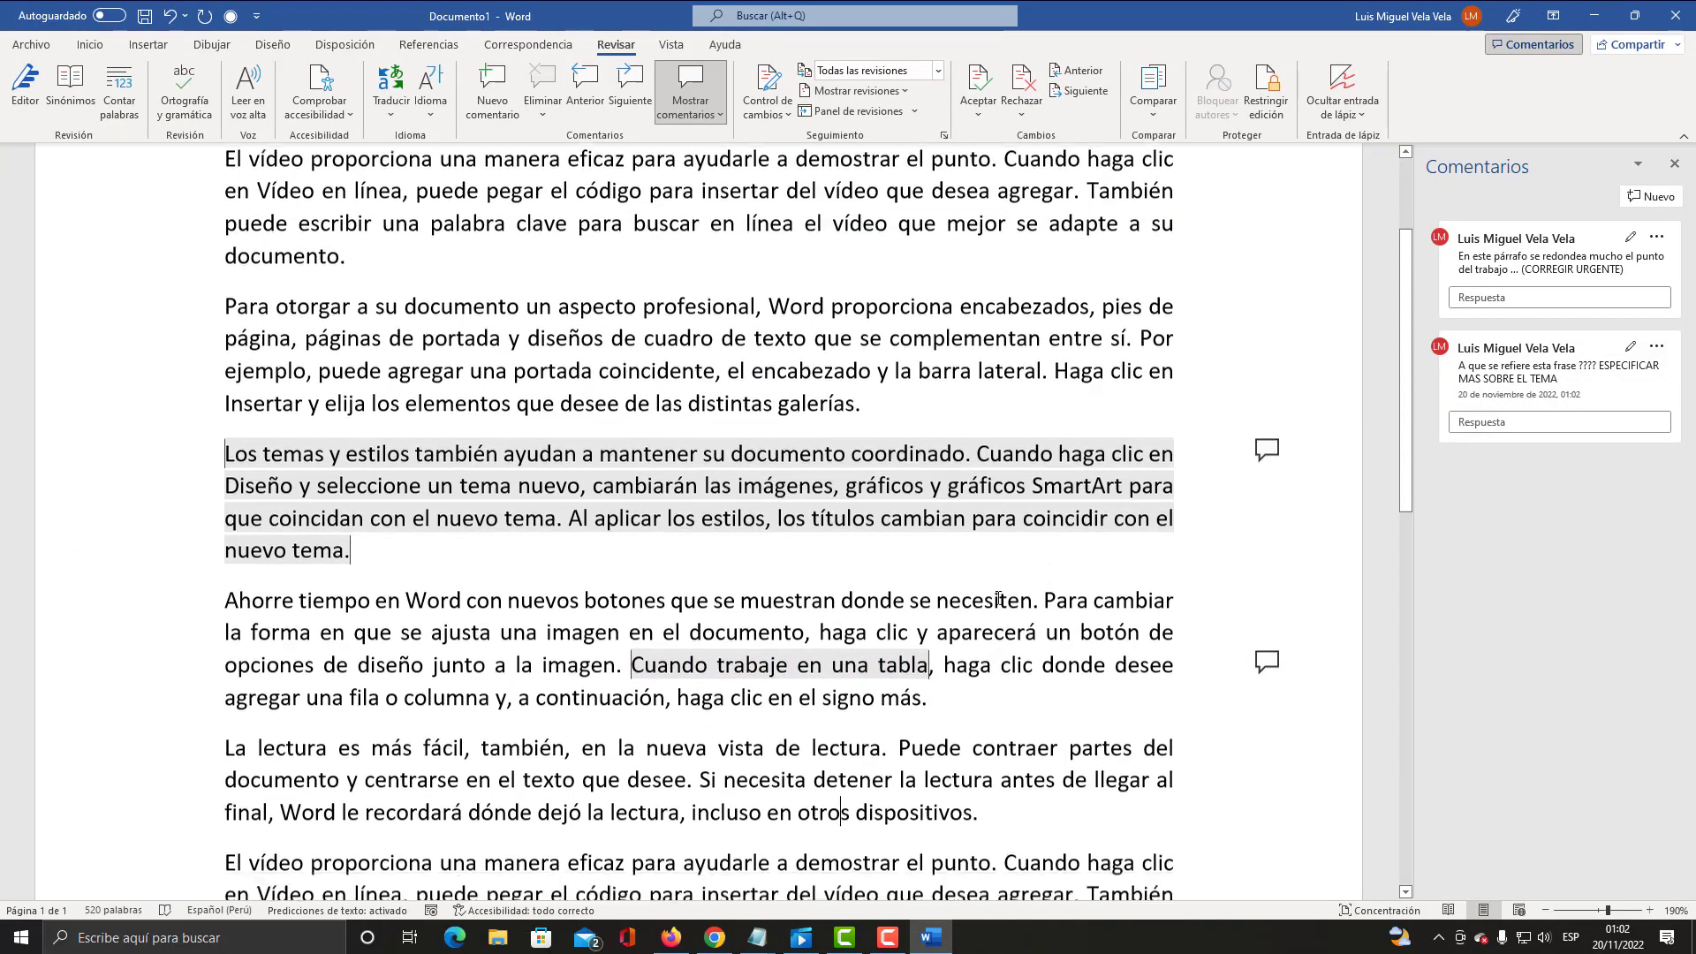
scroll(999, 598, down, 2)
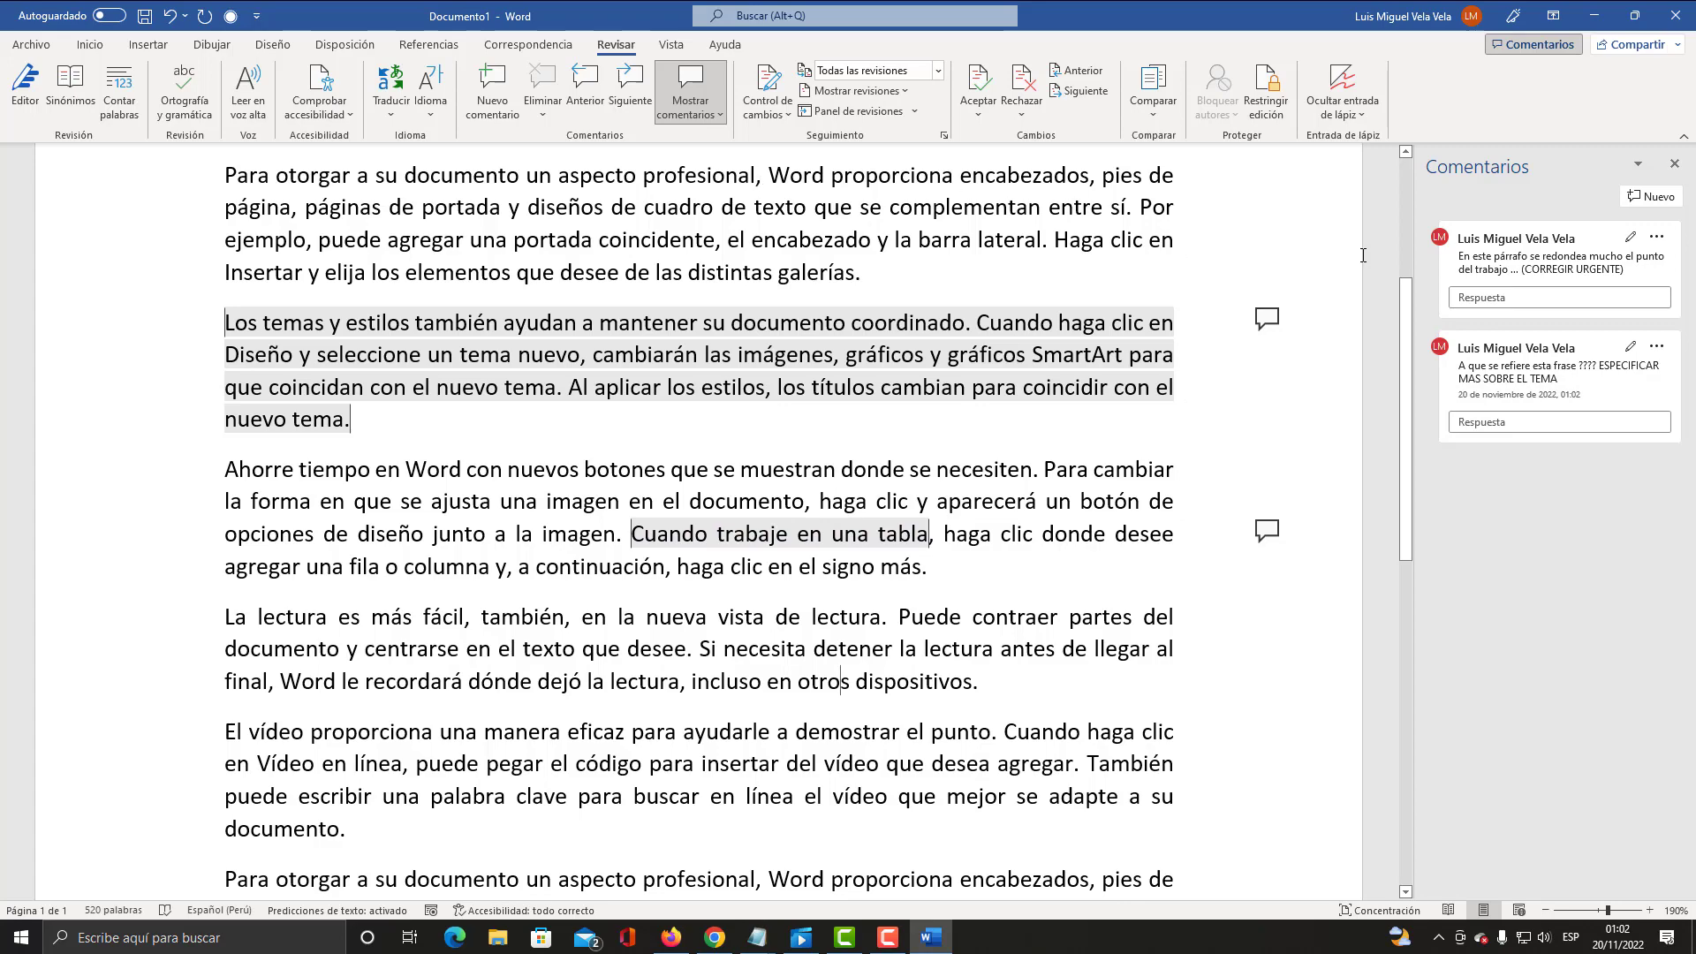
click(1595, 251)
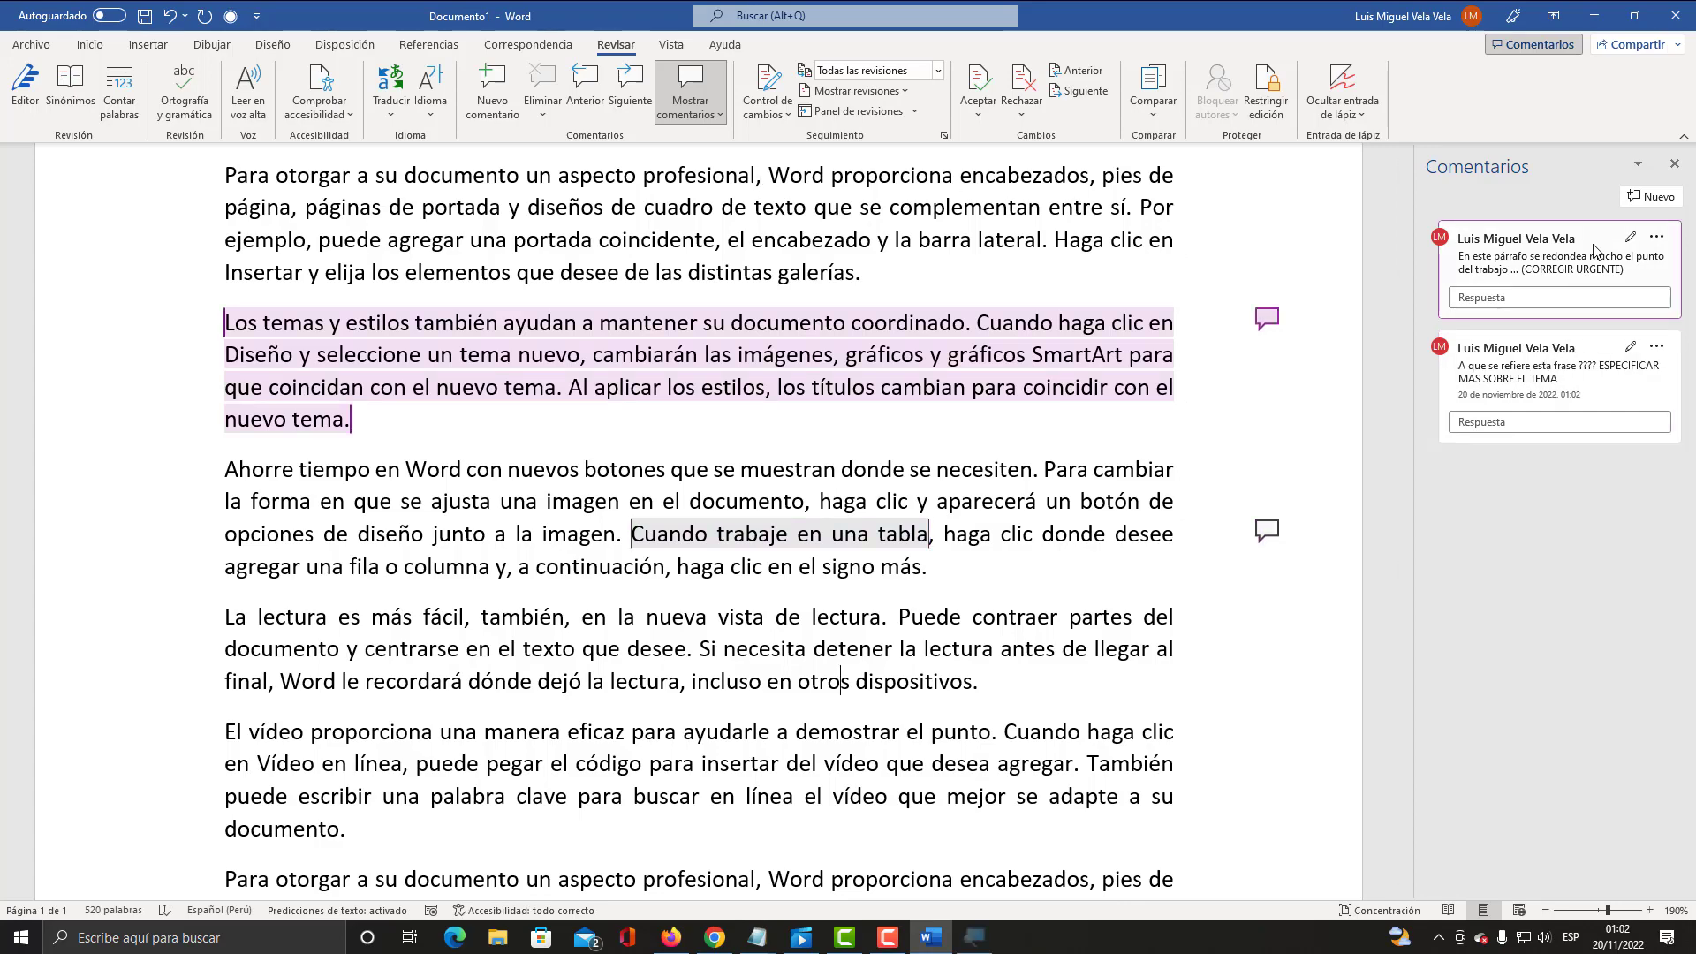
key(super+plus)
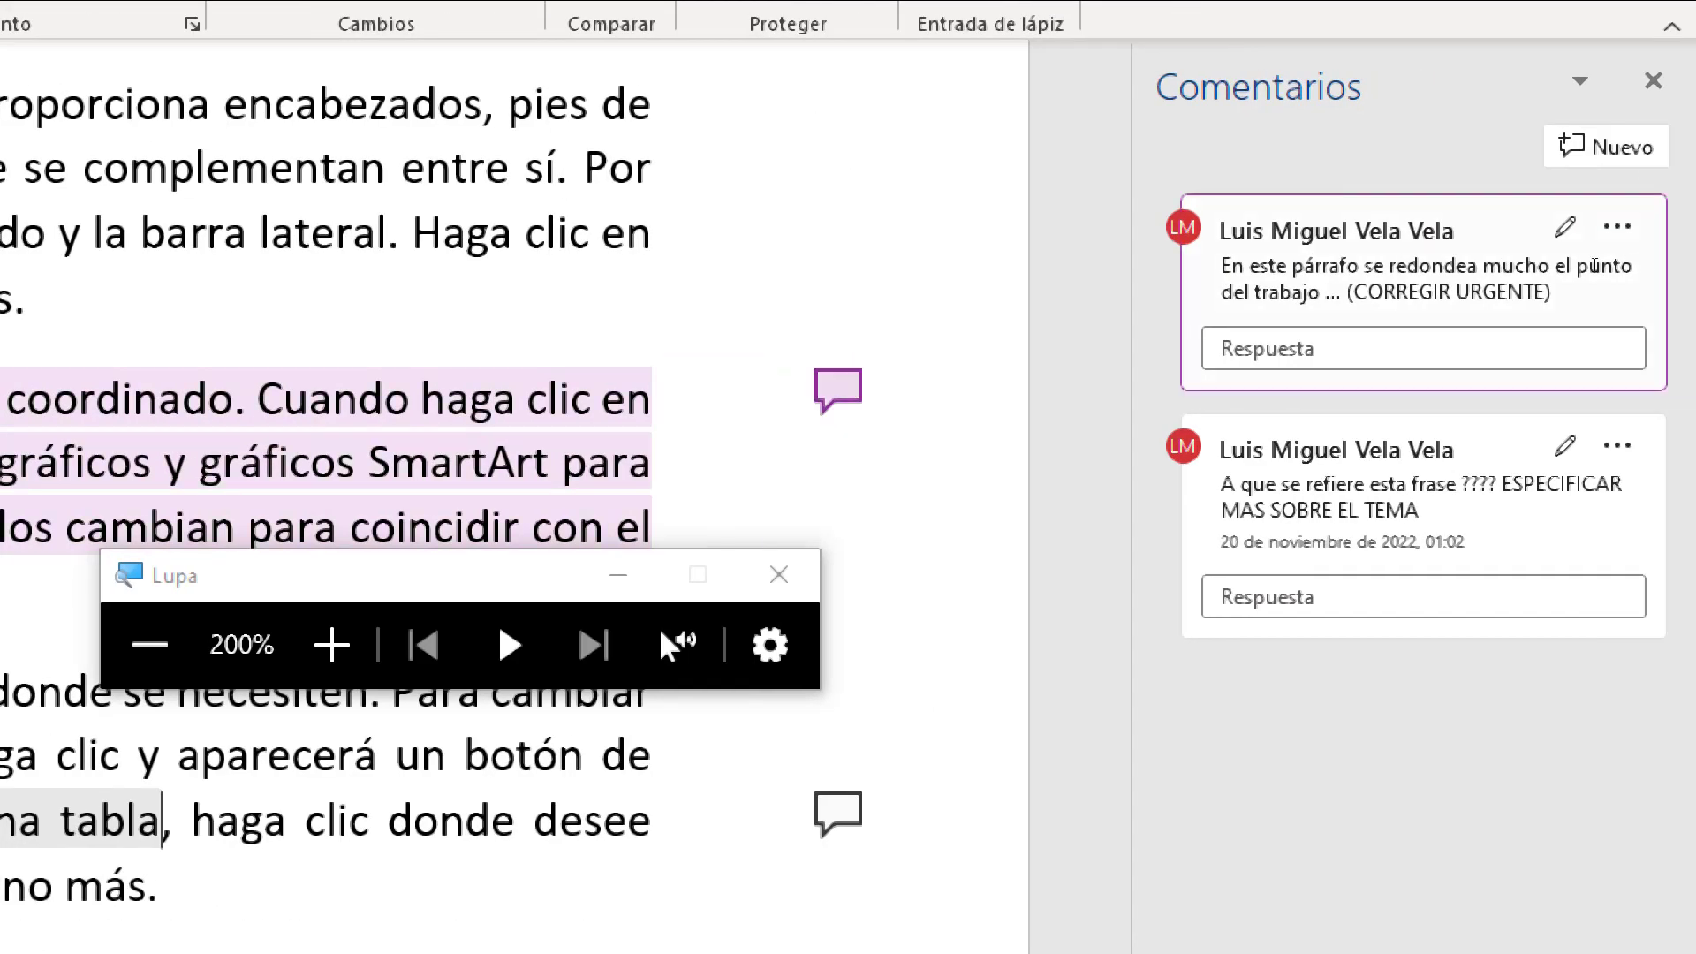
key(super+Escape)
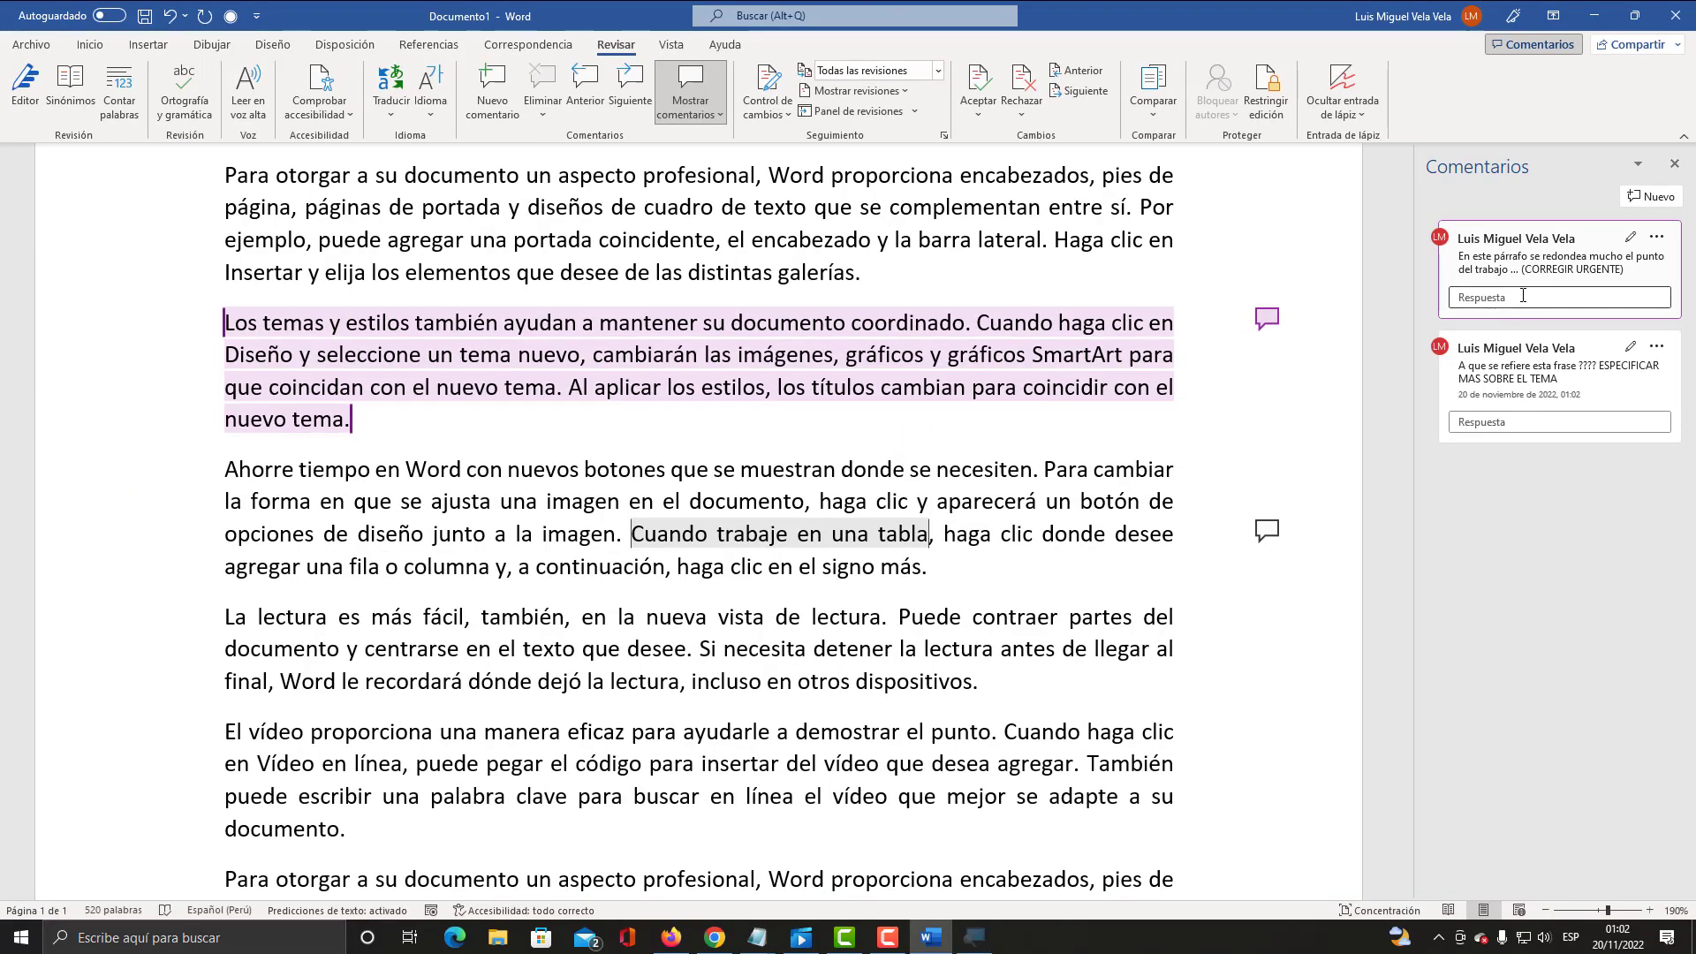
key(super+plus)
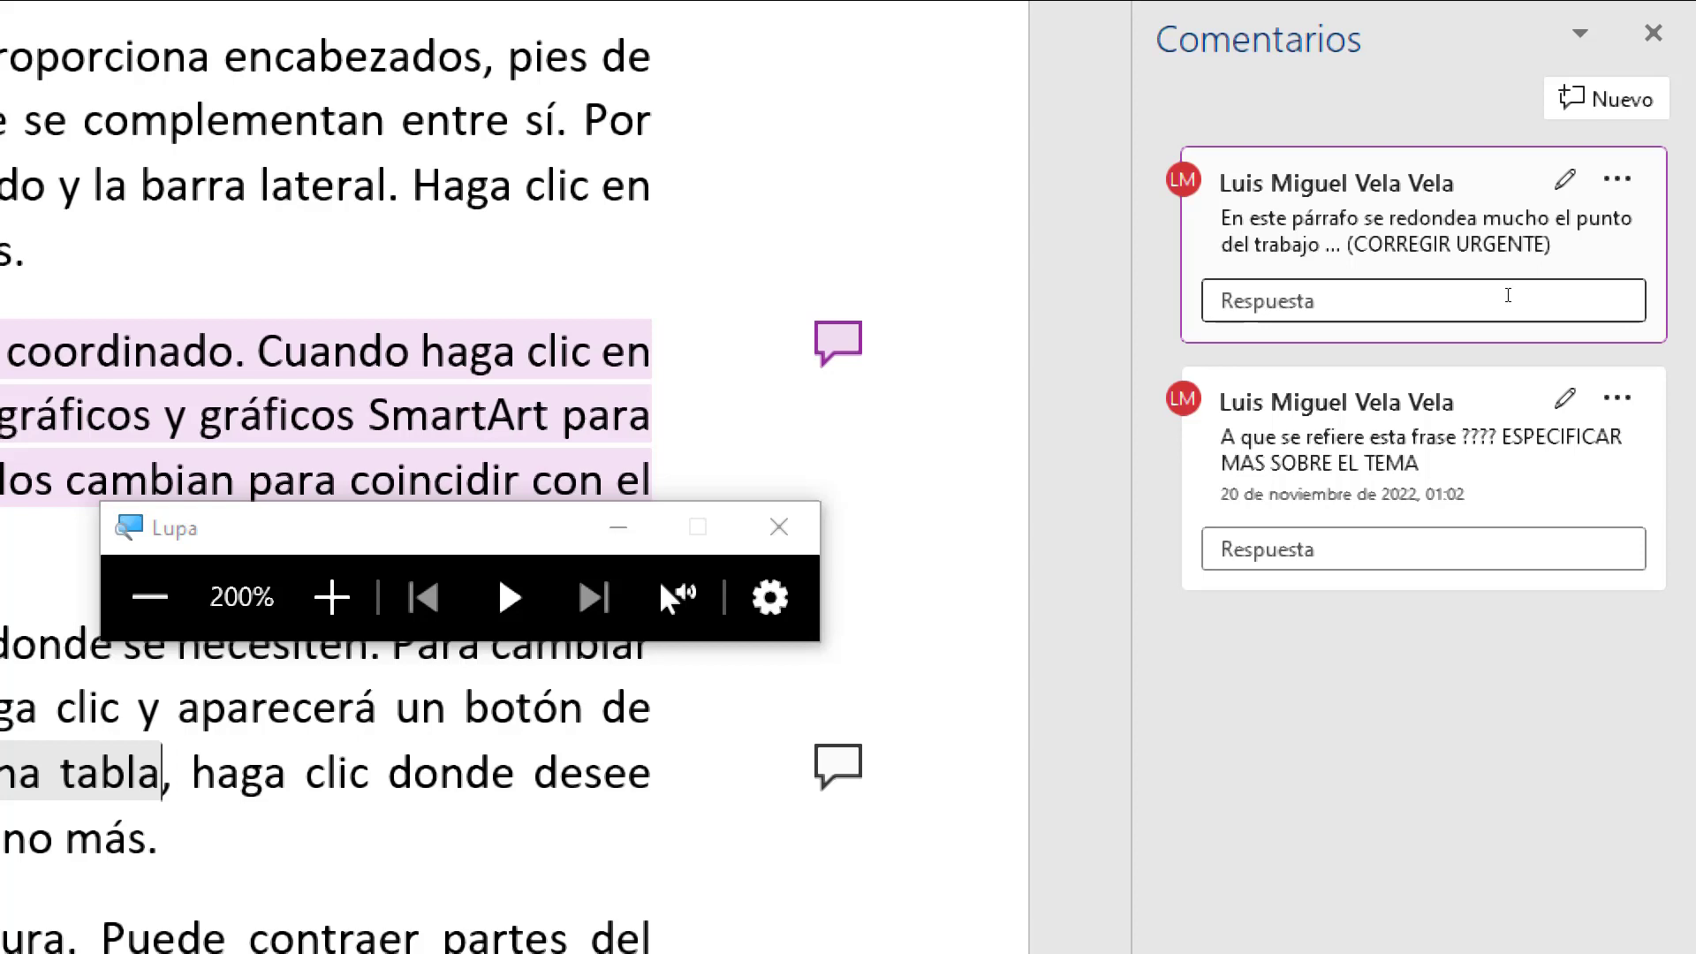
Step: Reply 'Exactamente en que punto se re dondea el trabajo ?' to the urgent themes-paragraph comment
click(1510, 302)
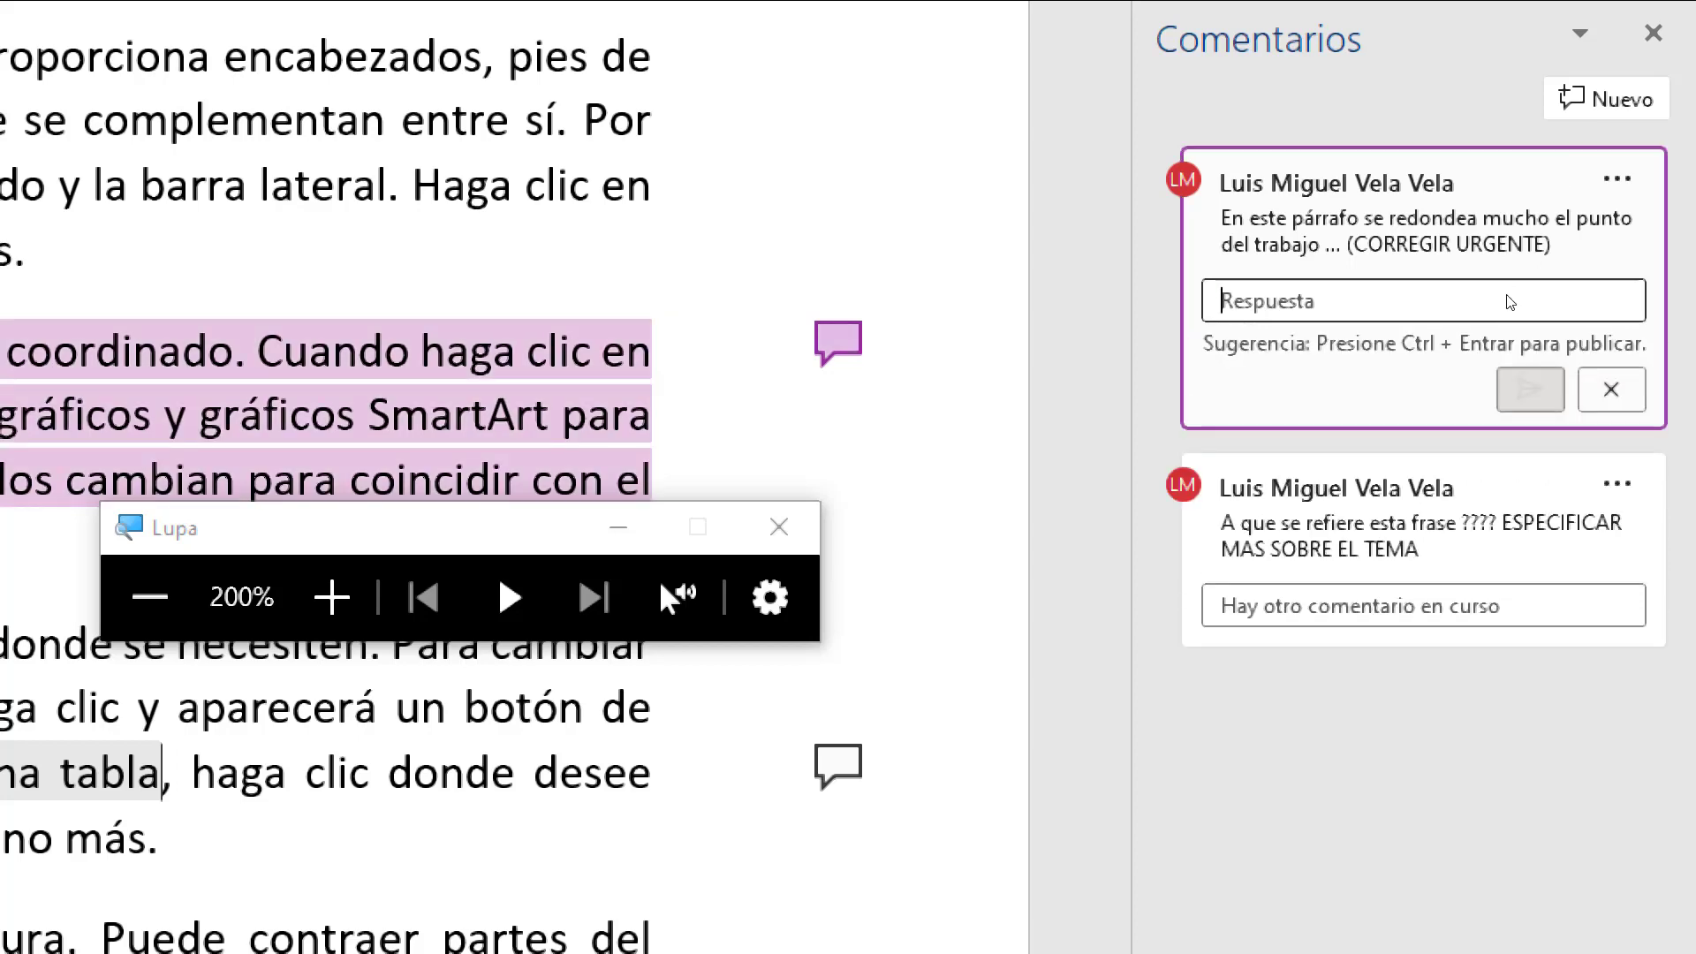
text(Exactamente )
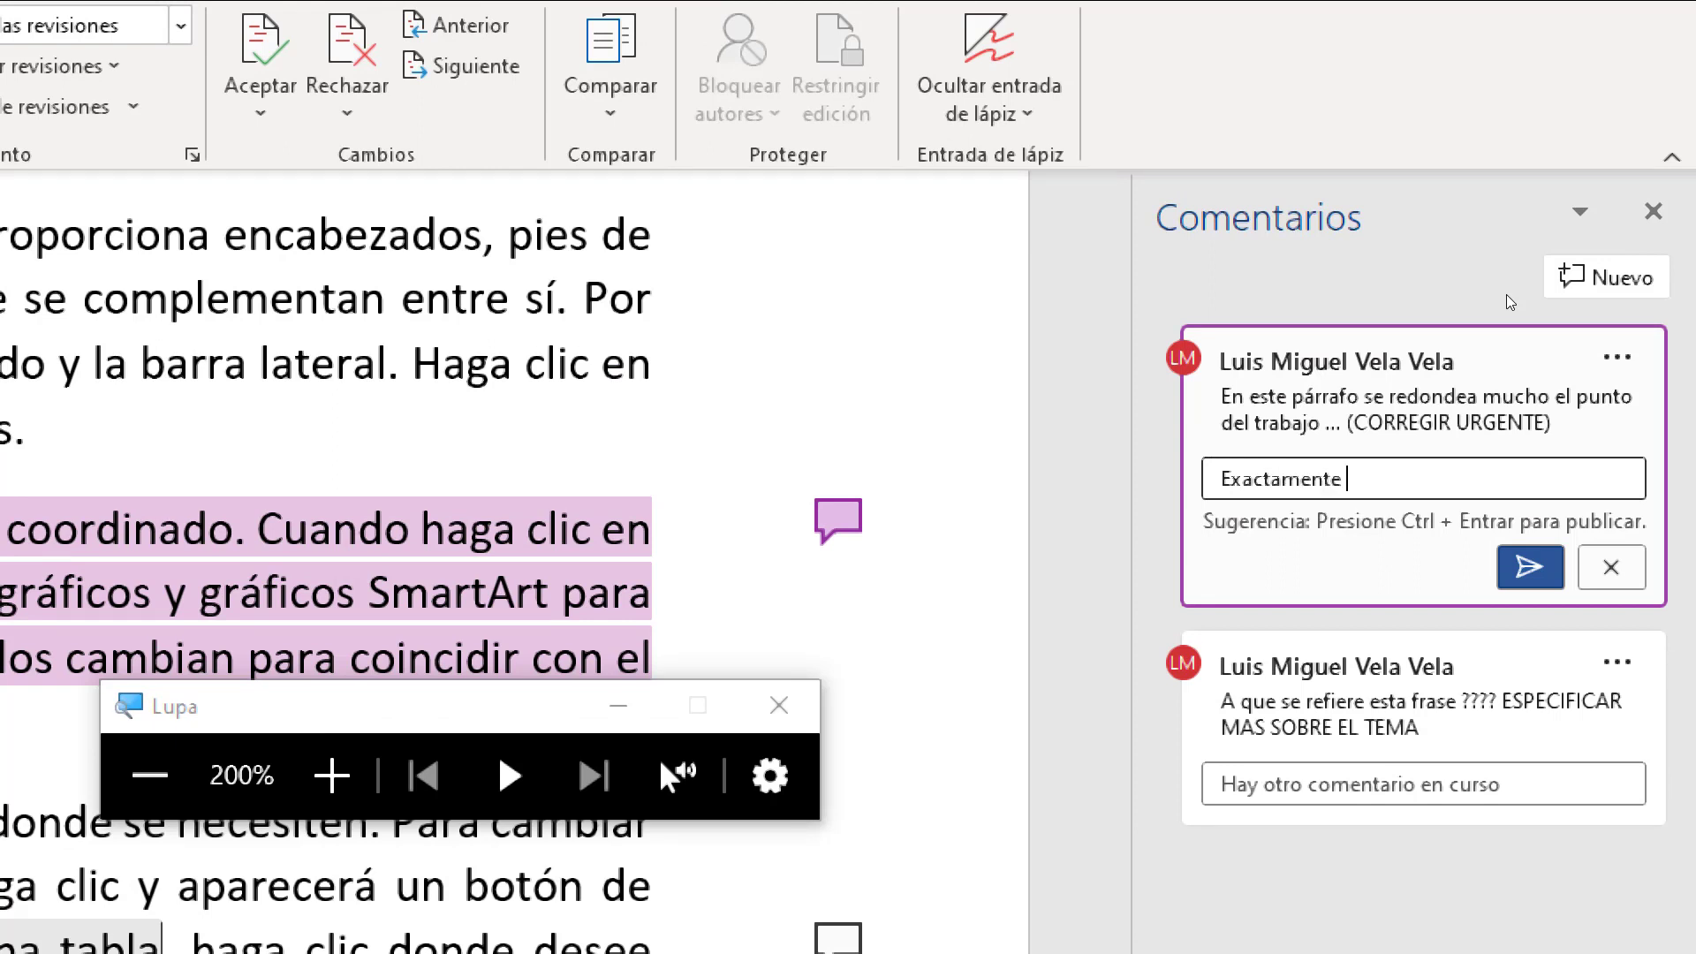
text(en que punto se re )
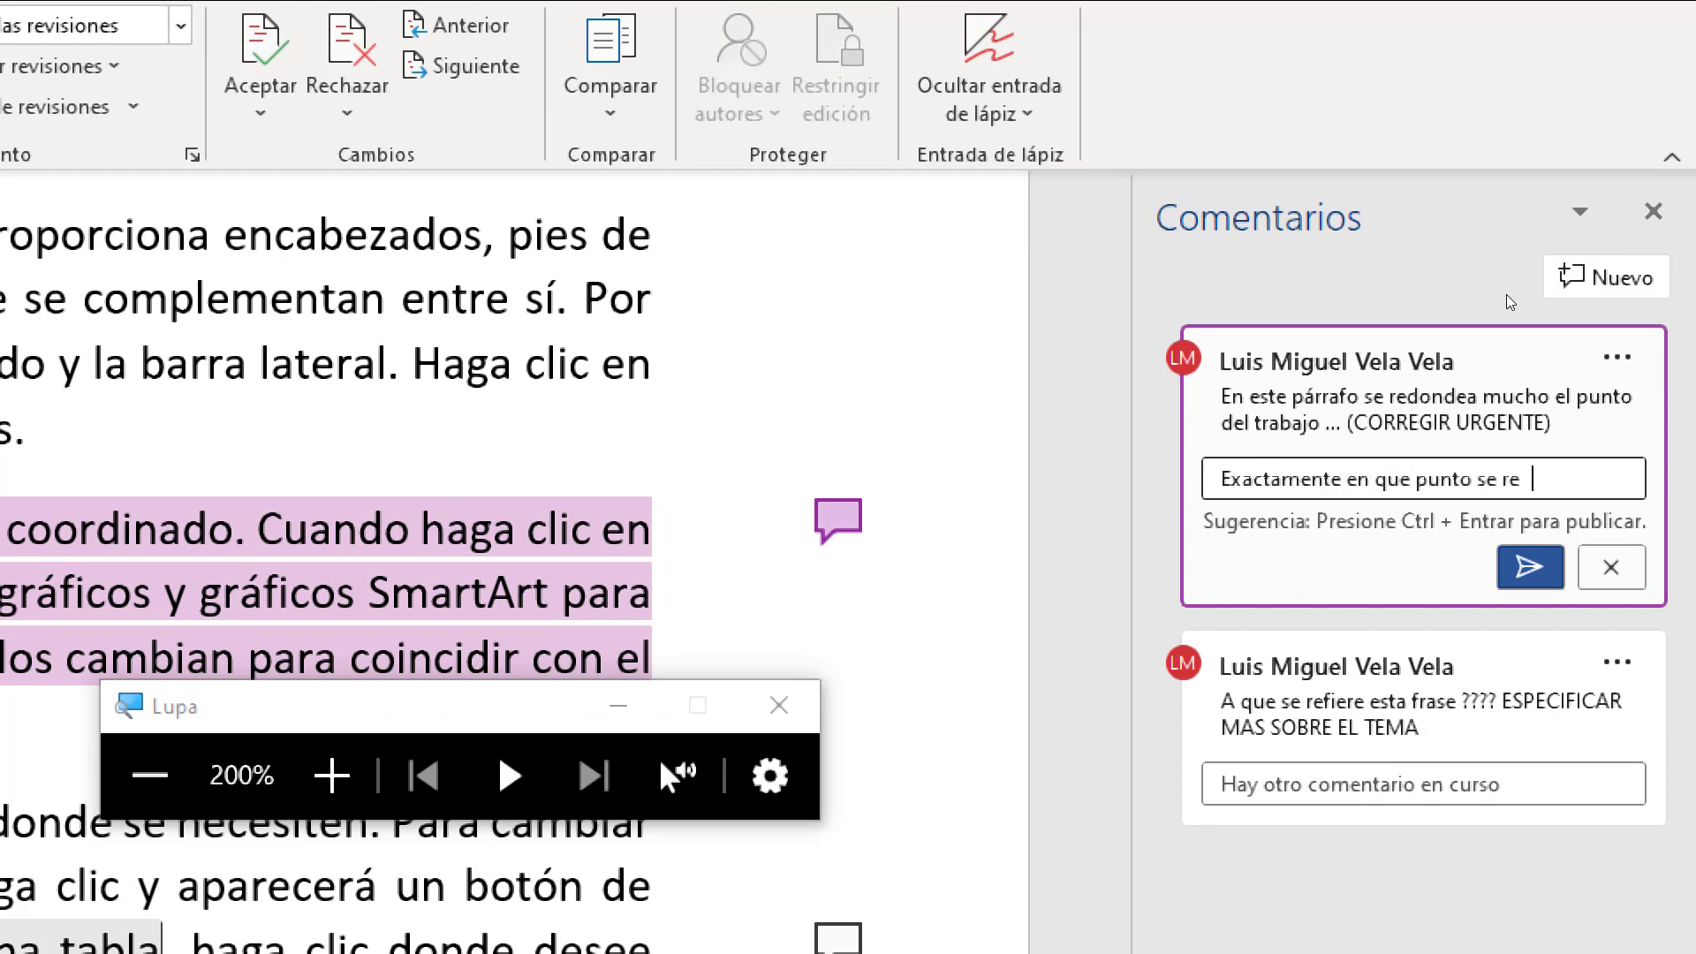
text(dondea el trabajo ?)
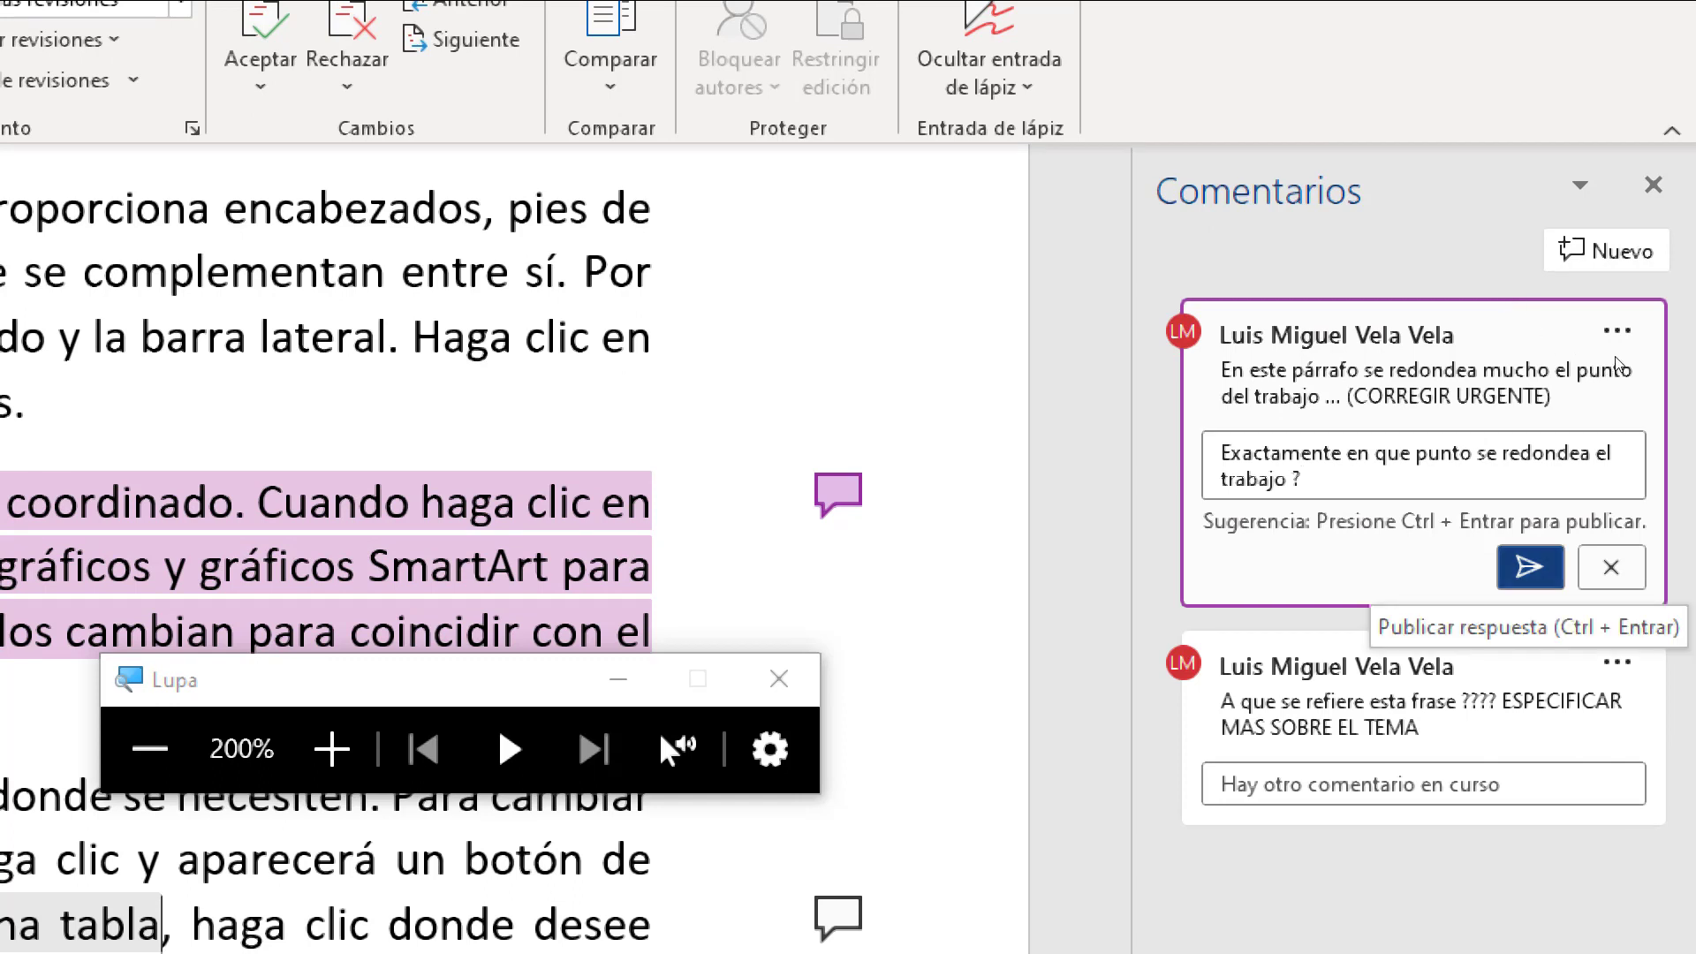
key(ctrl+Return)
key(super+Escape)
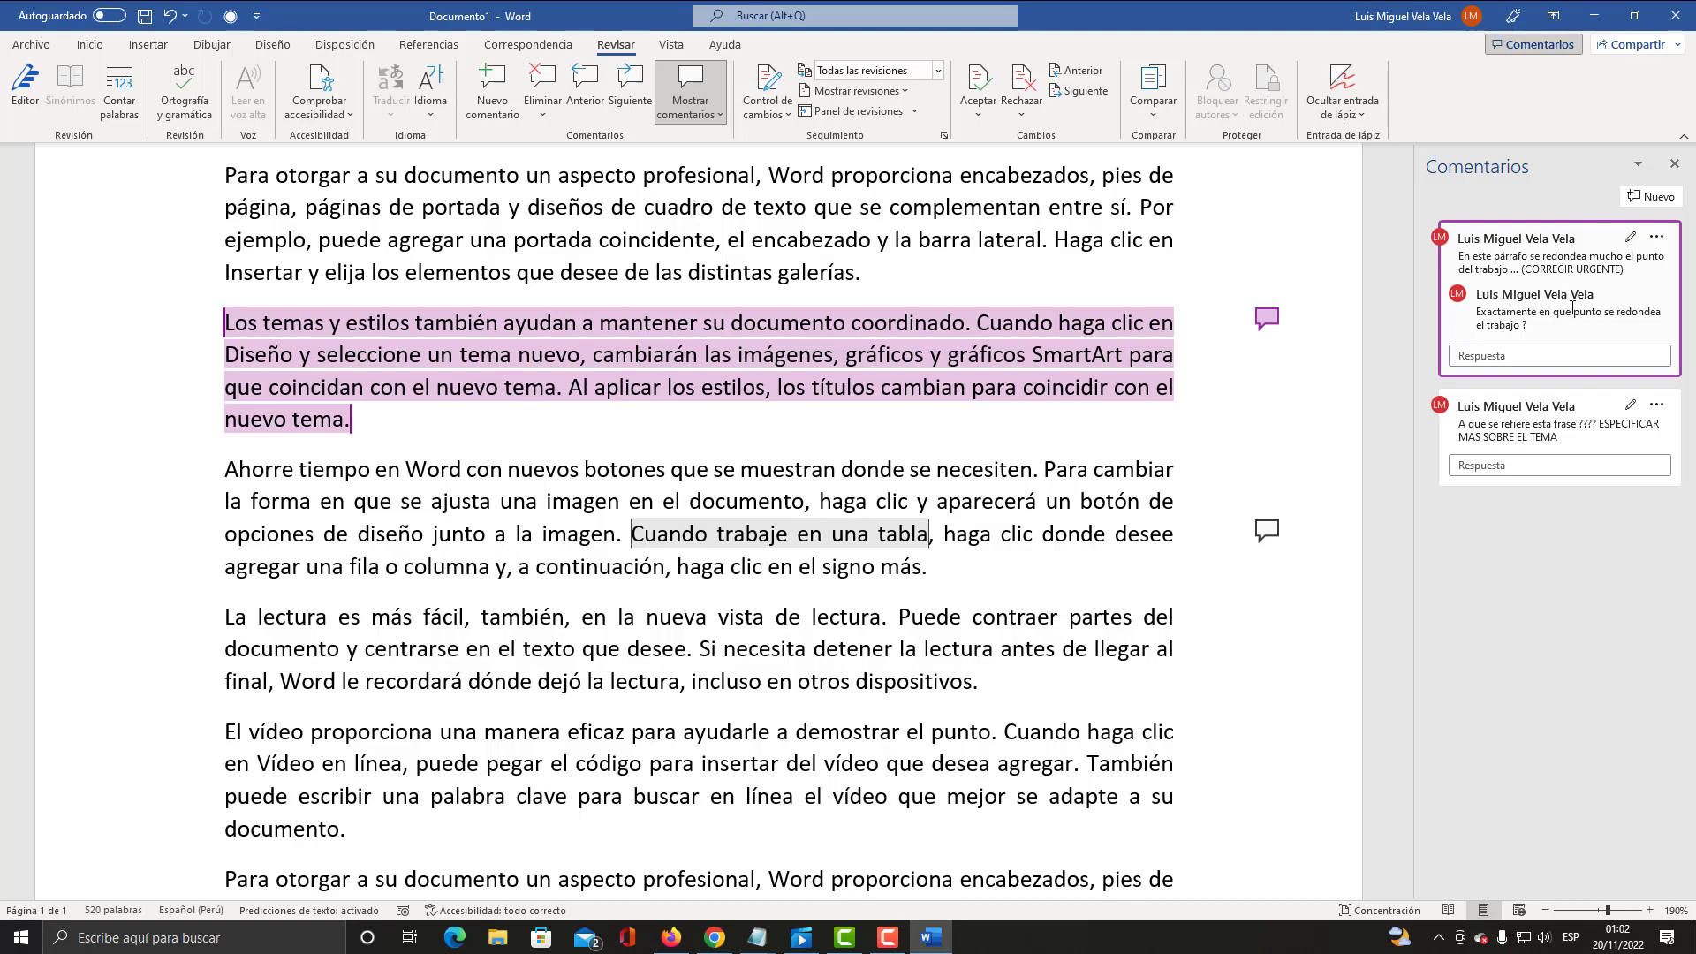
key(super+plus)
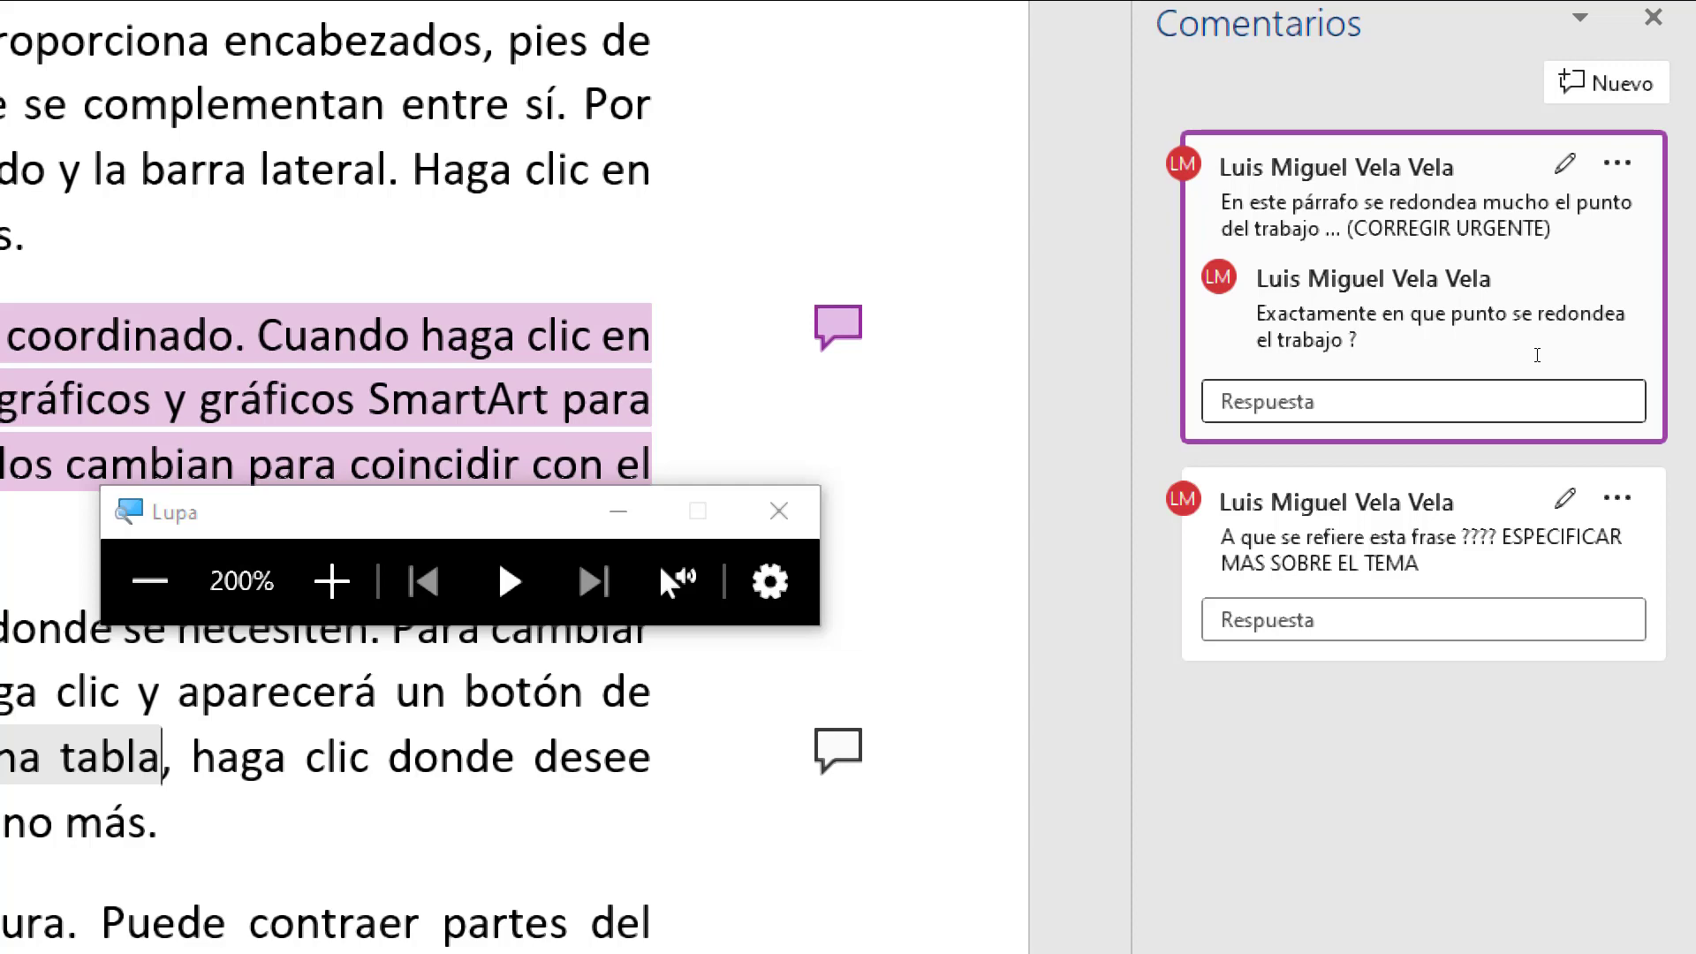
Step: Post the reply 'SE CORRIGIO LA FRASE COMENTADA' under the table-sentence comment
click(1502, 614)
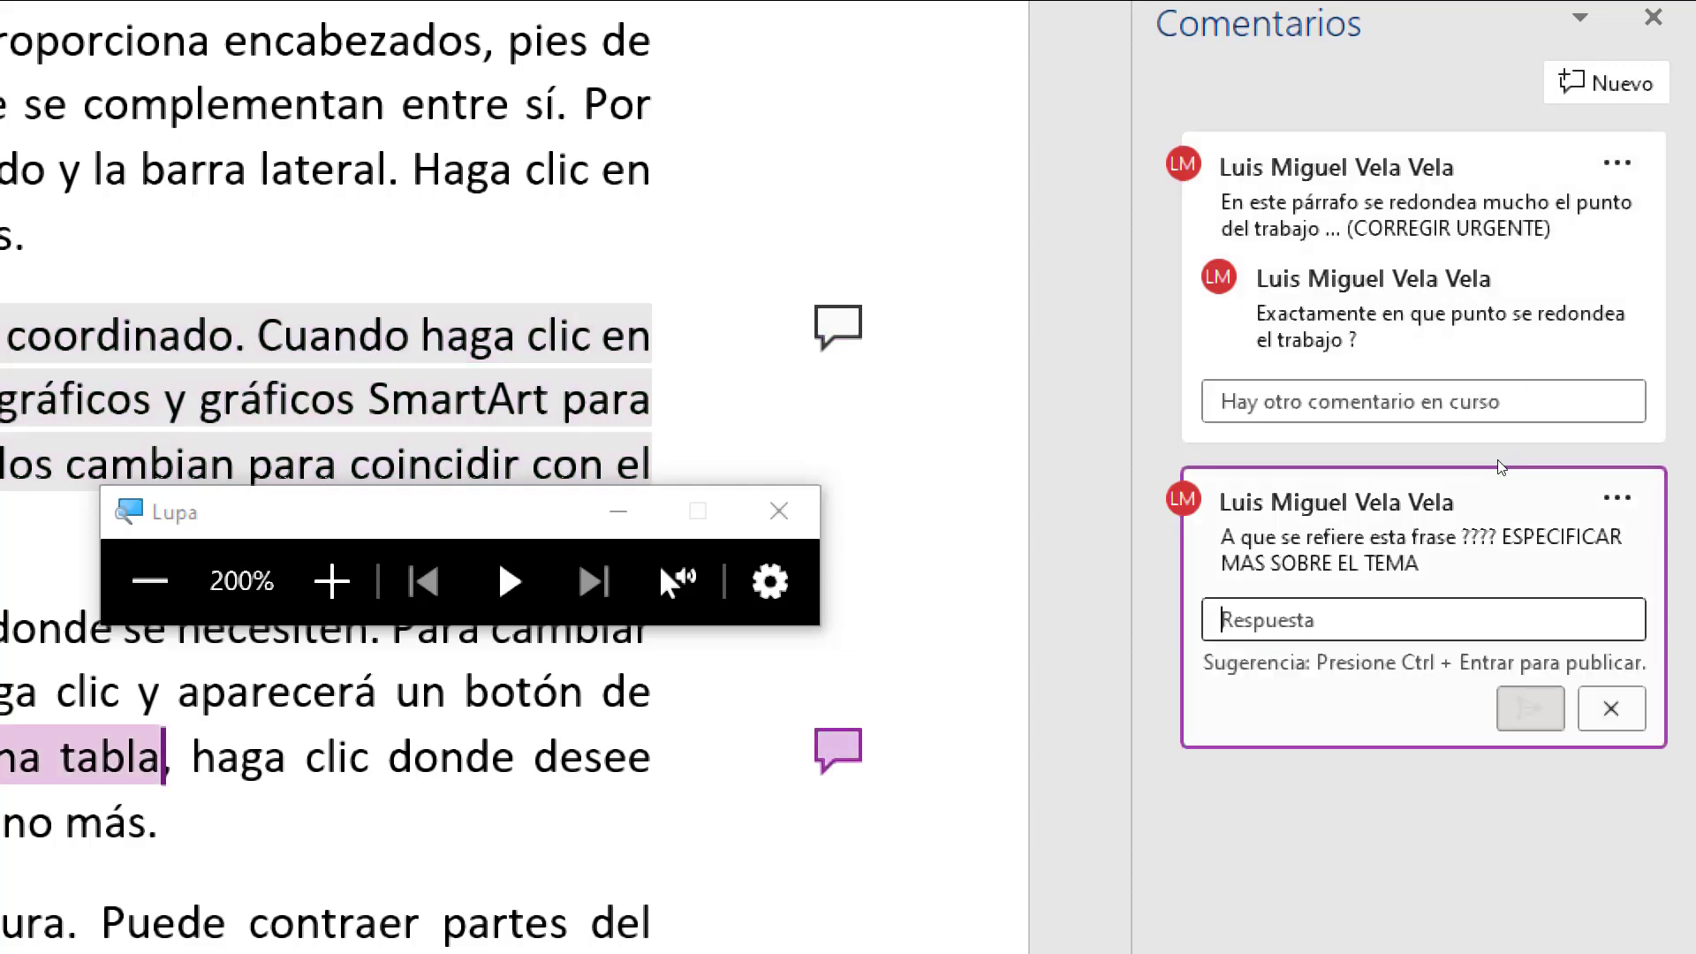
text(SE CORRIGIO )
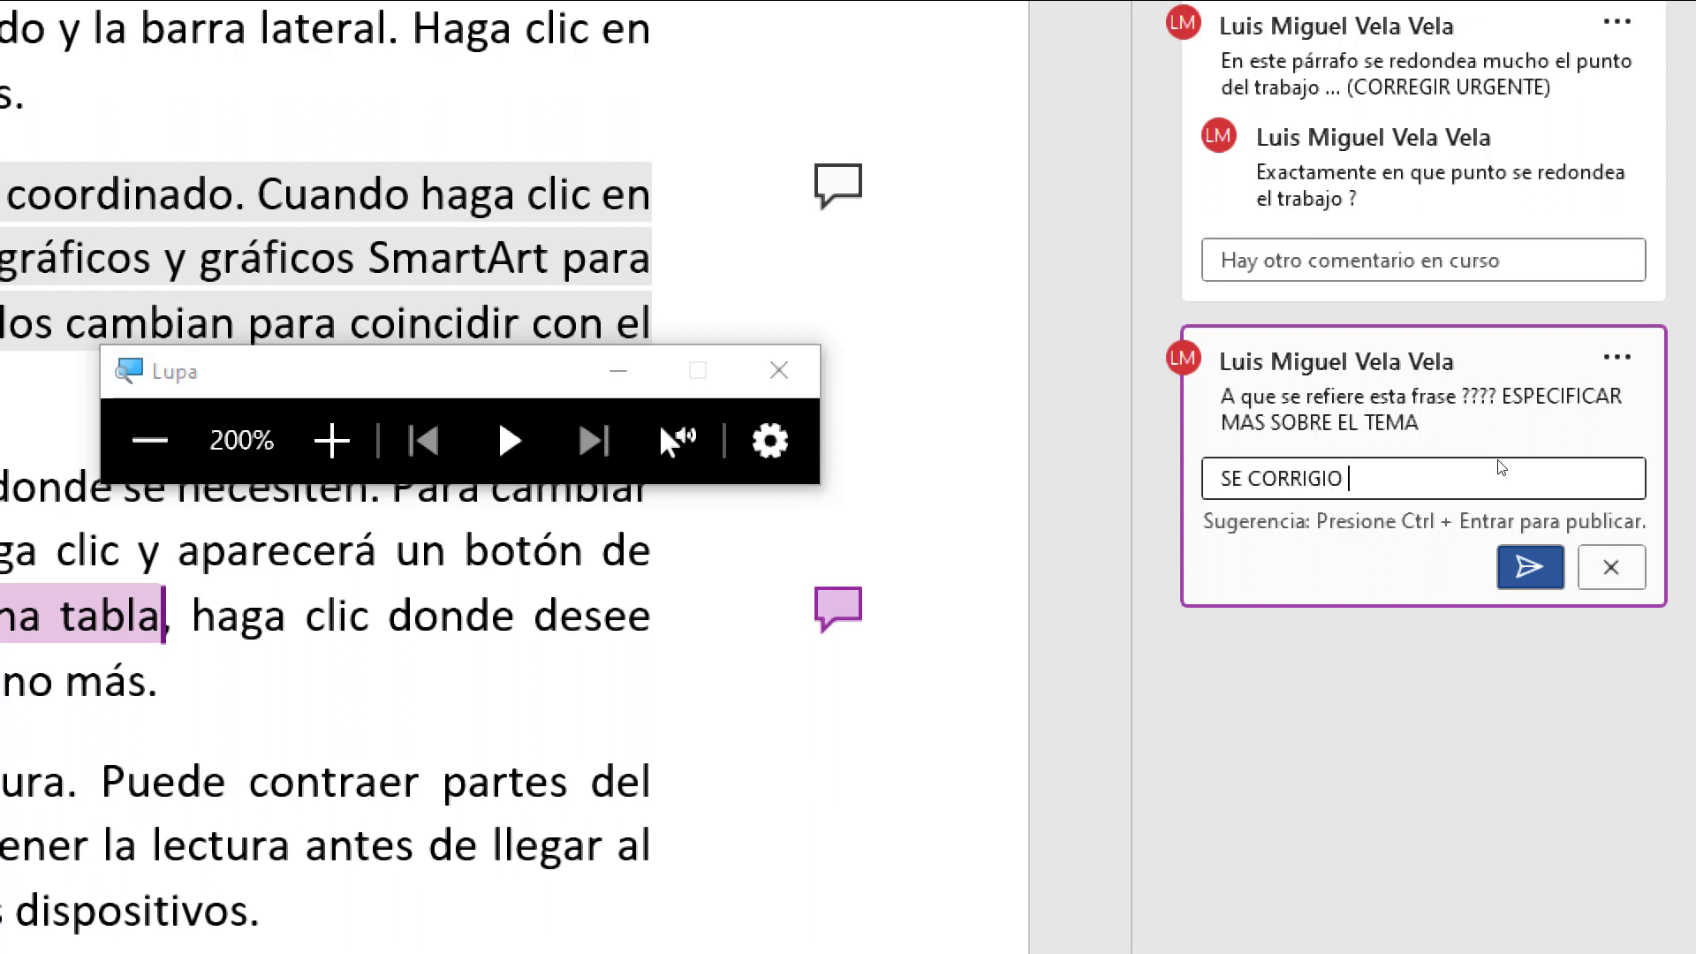
text(LA )
text(FRASE COMENTADA)
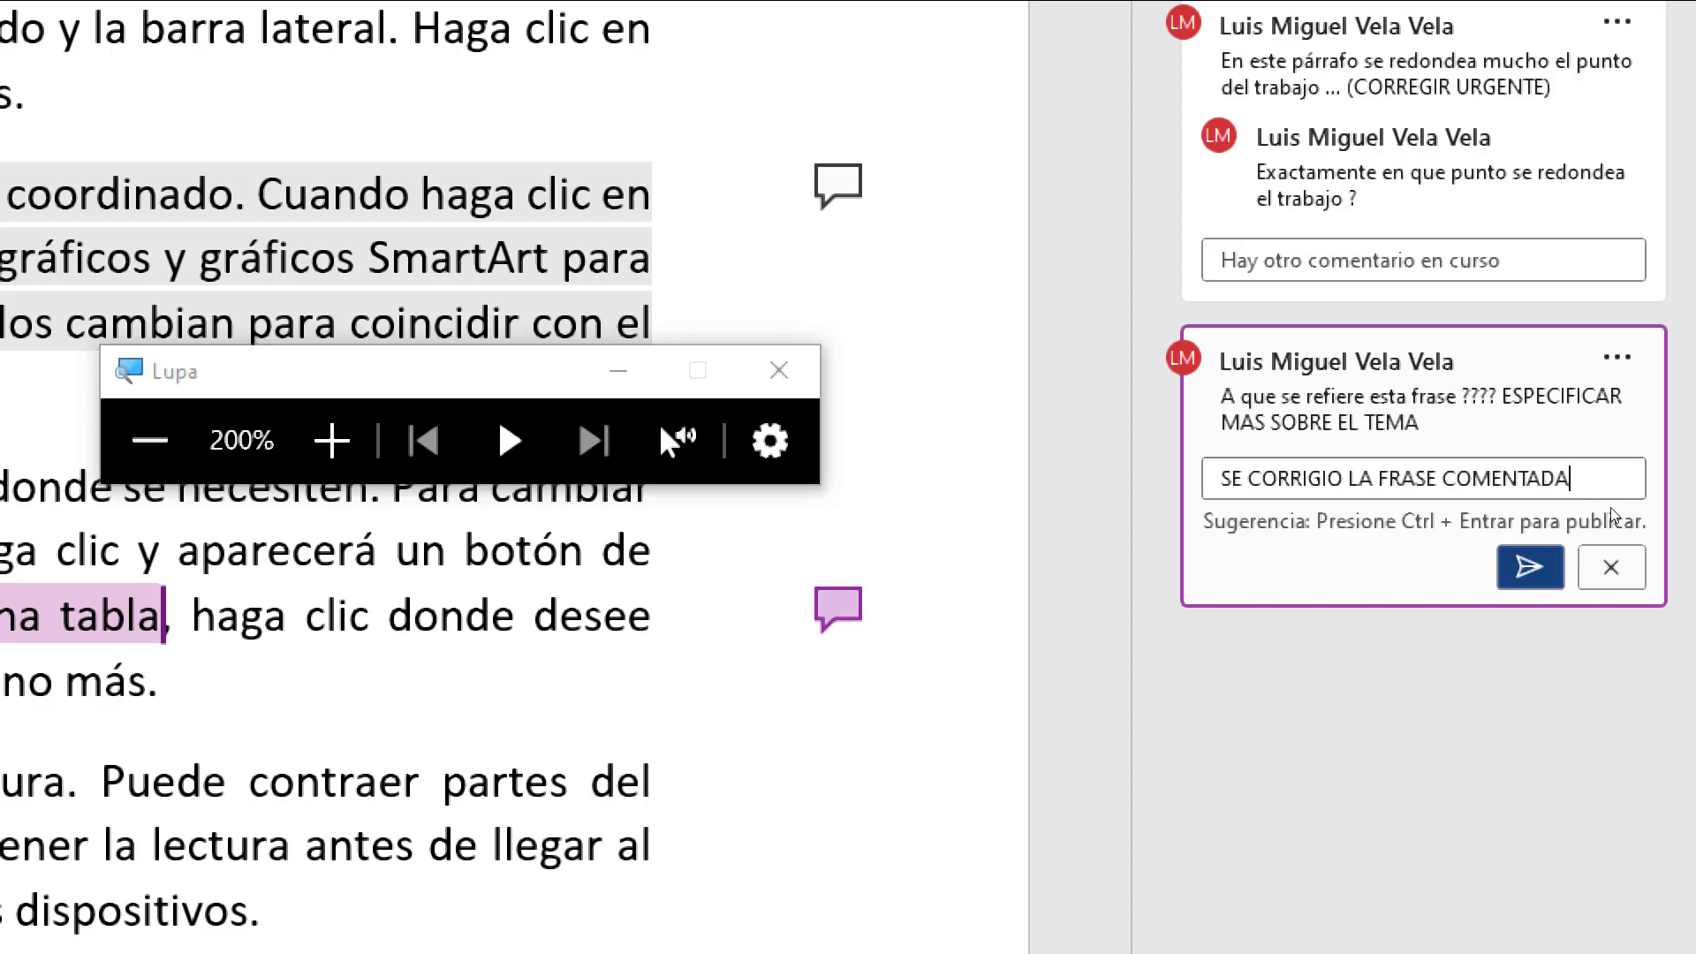
key(ctrl+Return)
key(super+Escape)
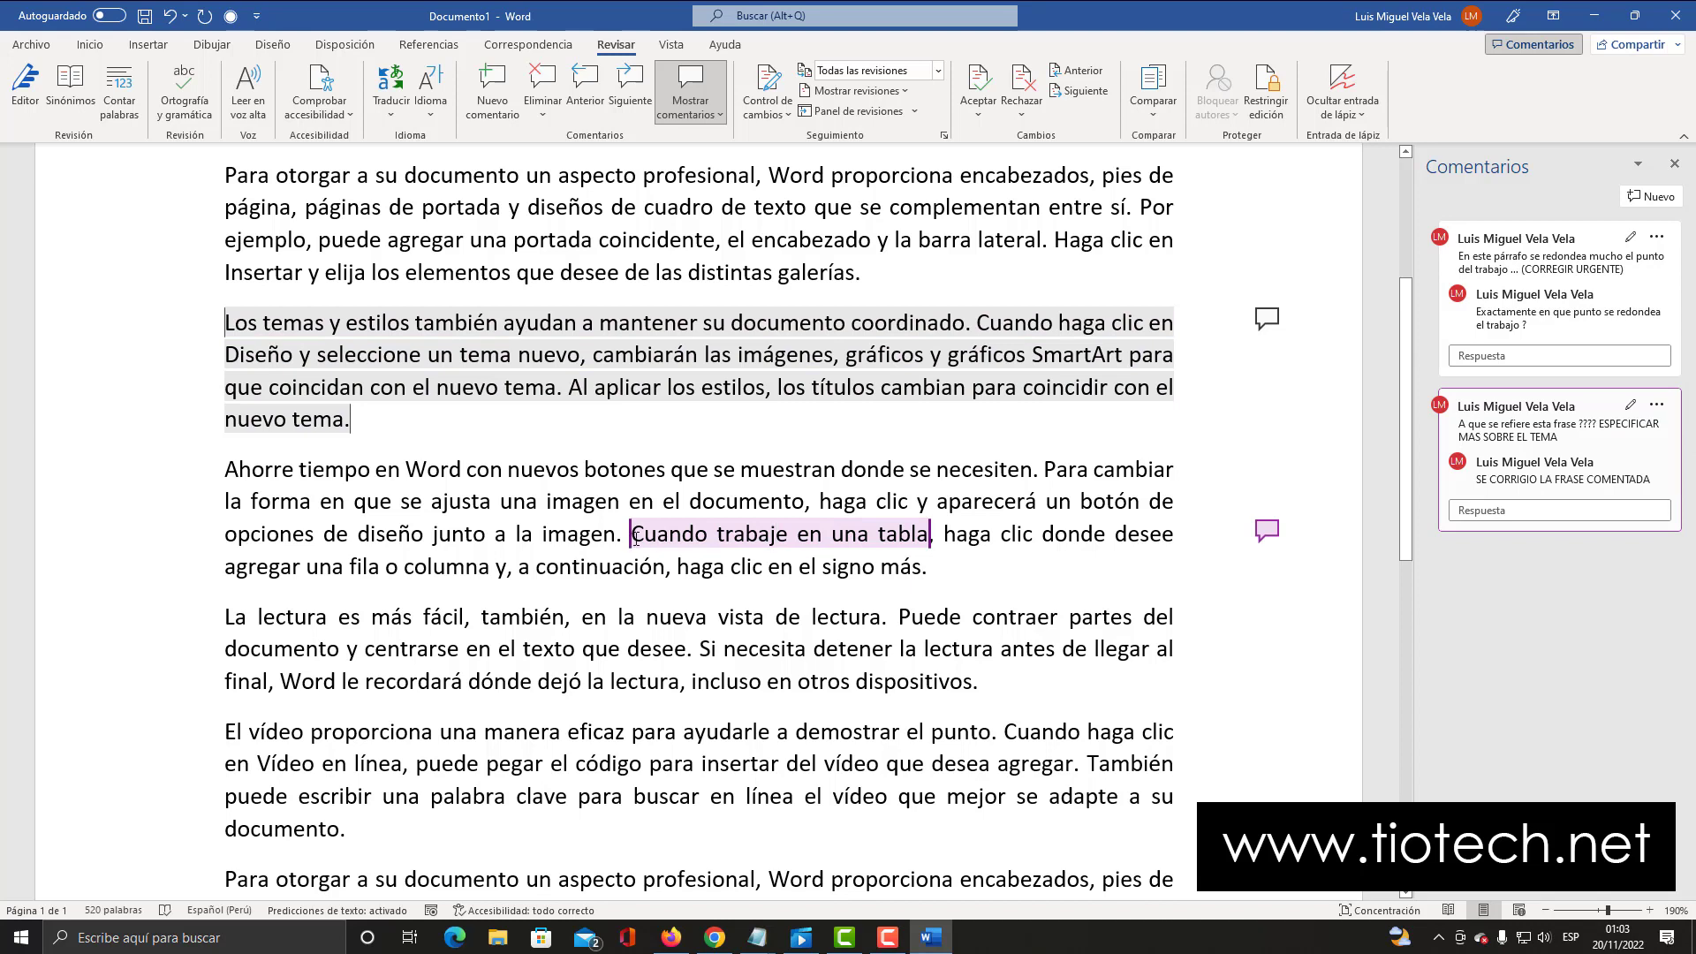
Step: Mark the 'Cuando trabaje en una tabla' comment thread as Resuelto and check its margin marker
drag(632, 534, 893, 521)
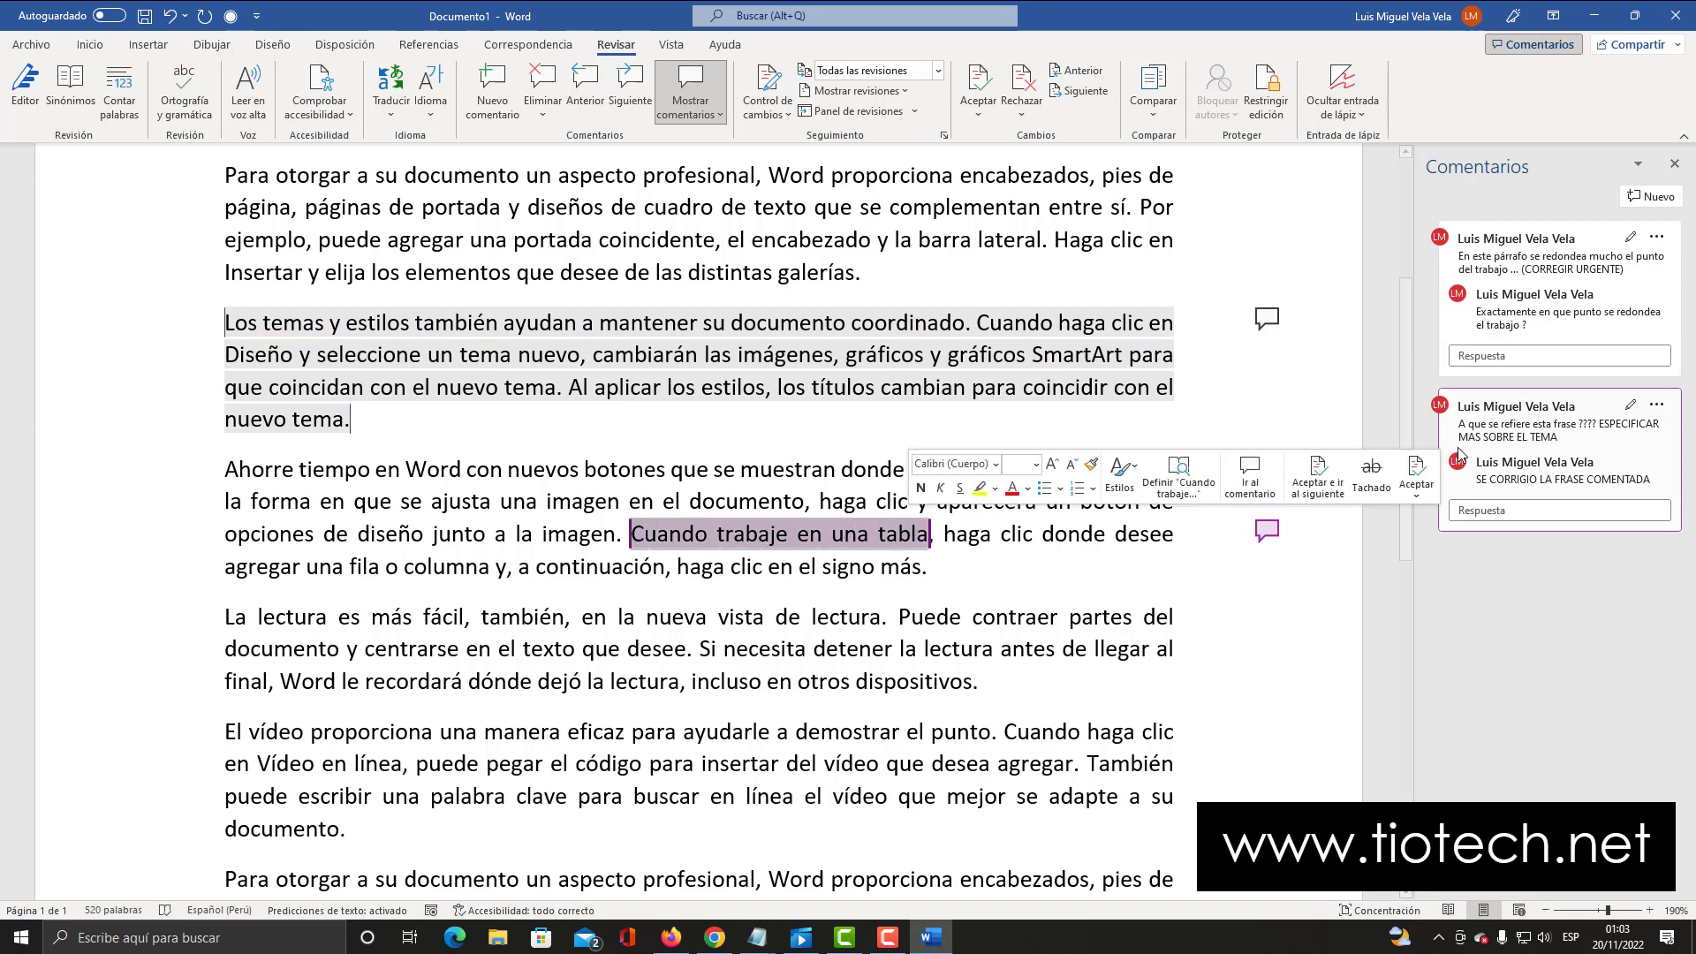
key(super+plus)
click(1669, 406)
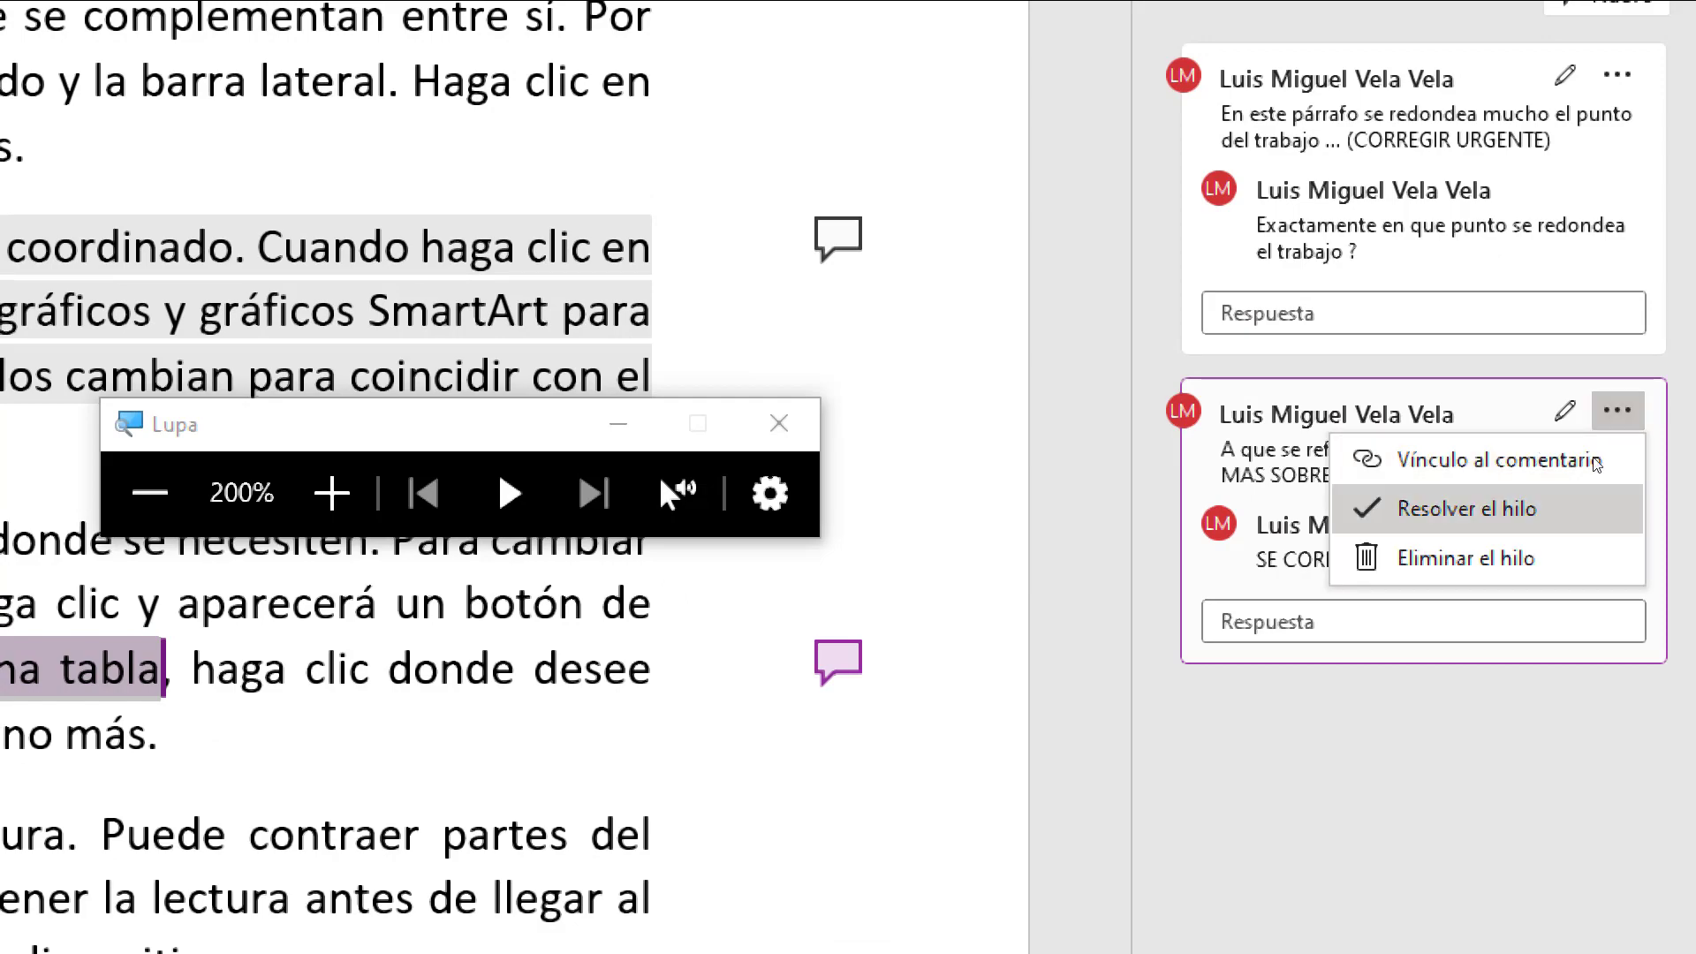
key(super+Escape)
key(Return)
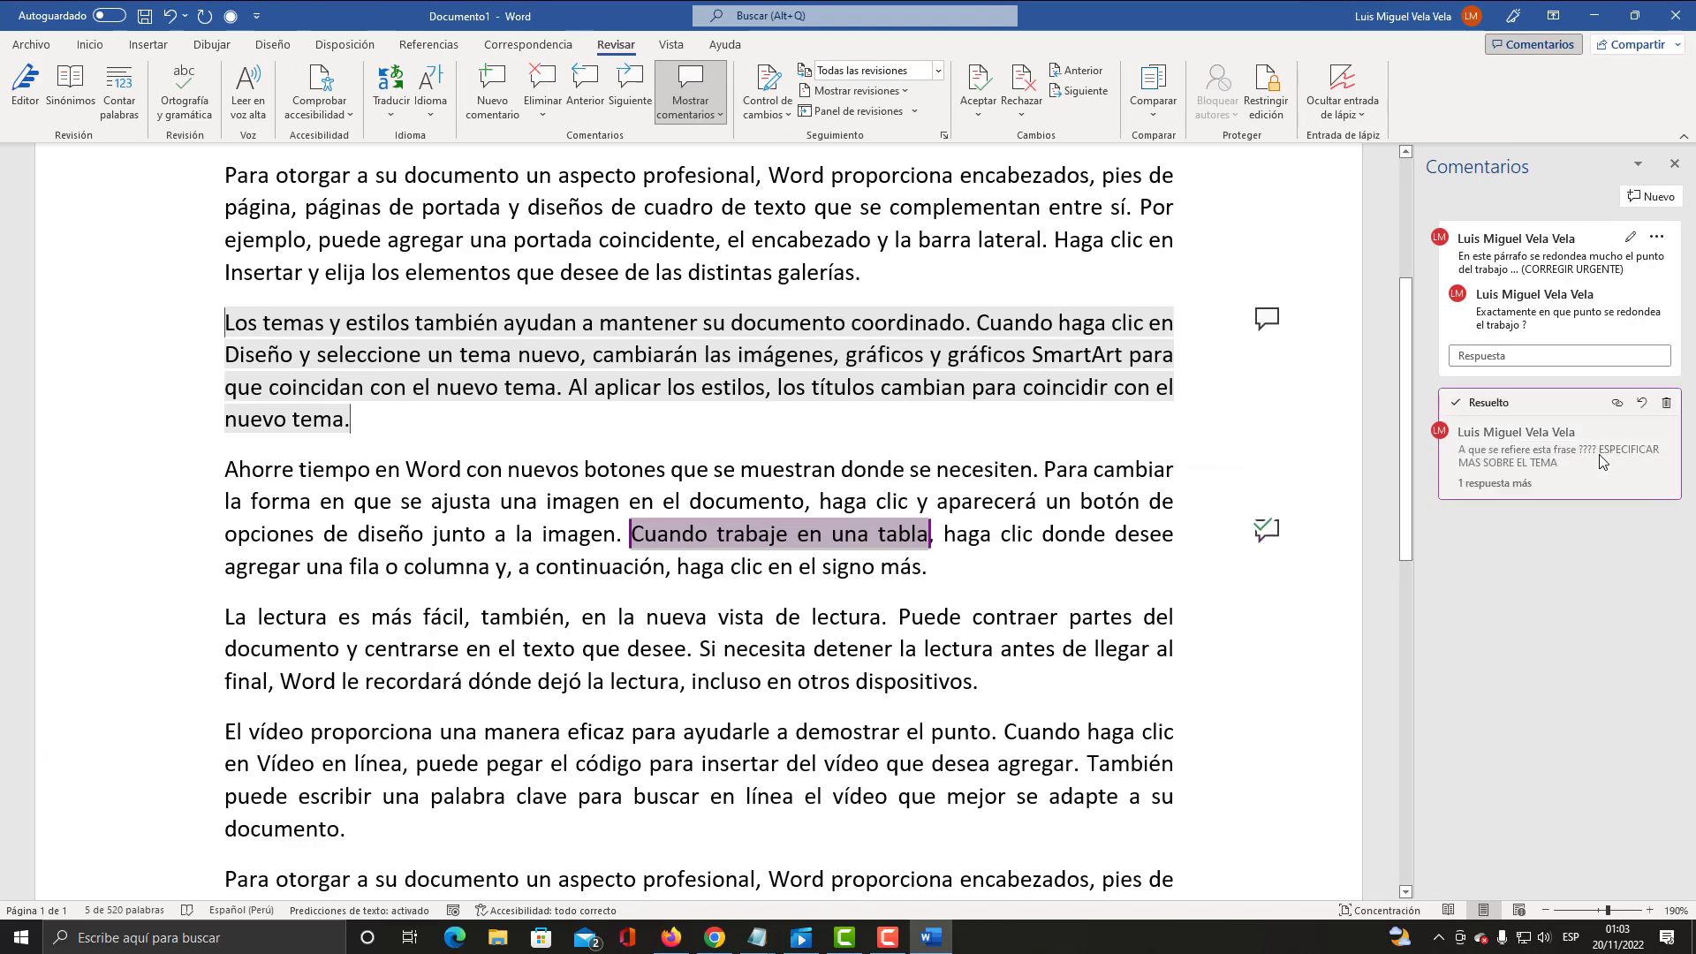
click(982, 683)
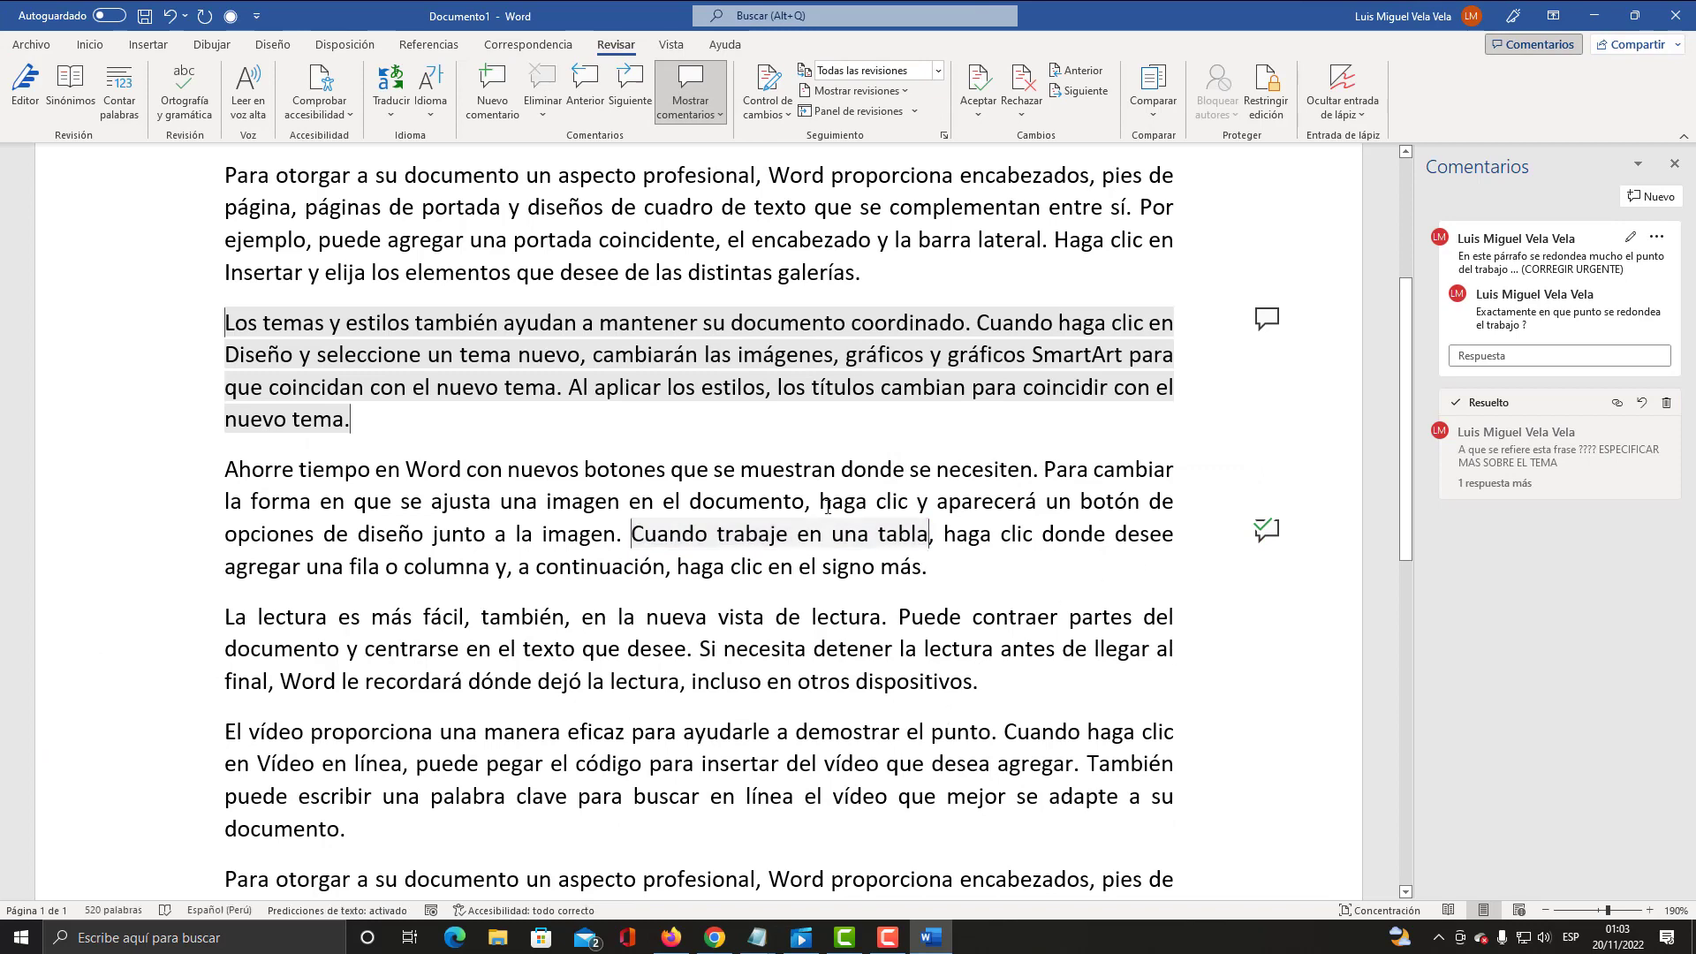
click(1267, 530)
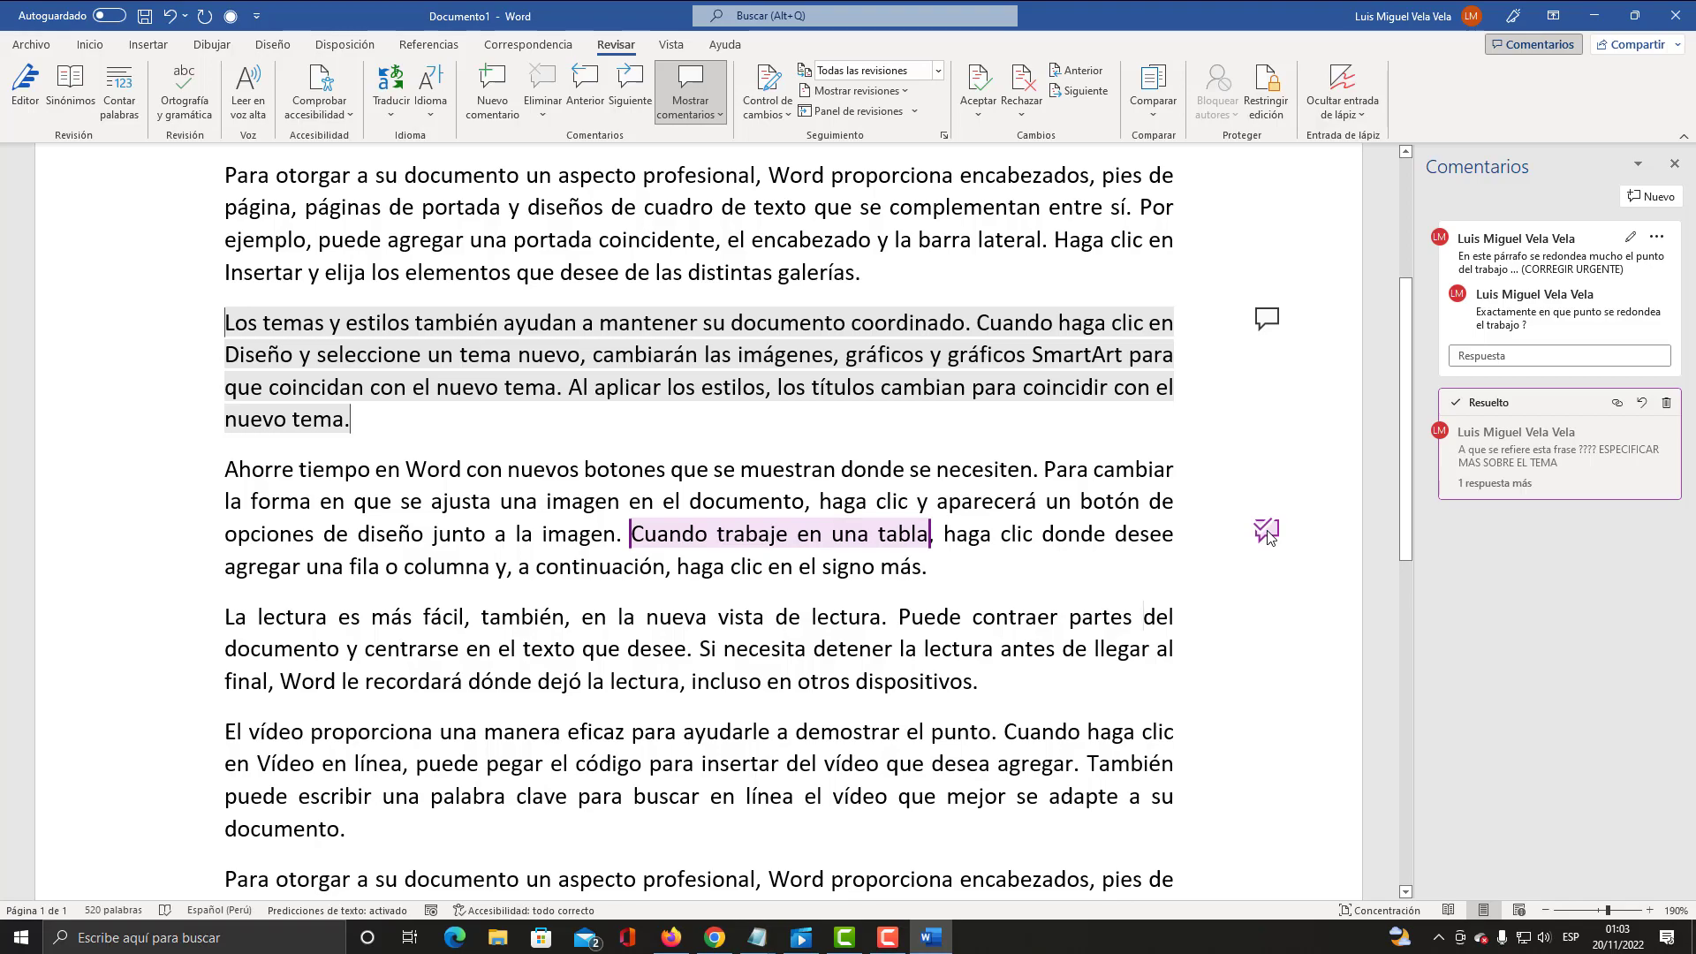
Step: Remove the CORREGIR URGENTE thread on the themes paragraph with Eliminar el hilo
key(super+plus)
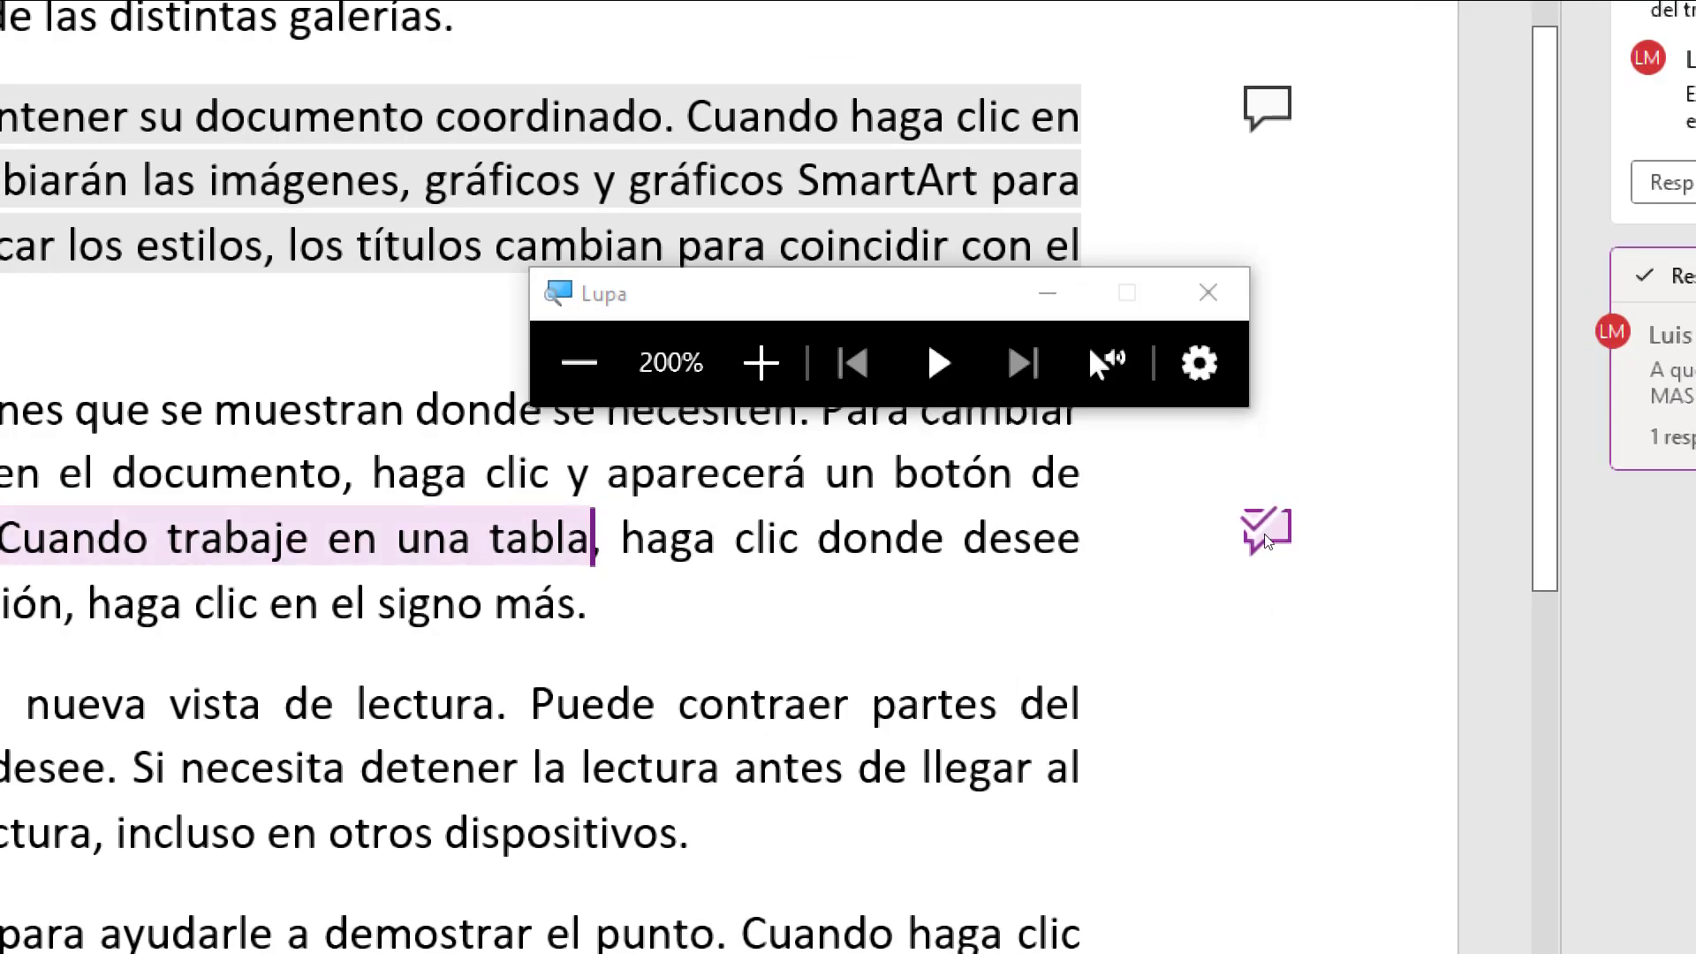
key(super+Escape)
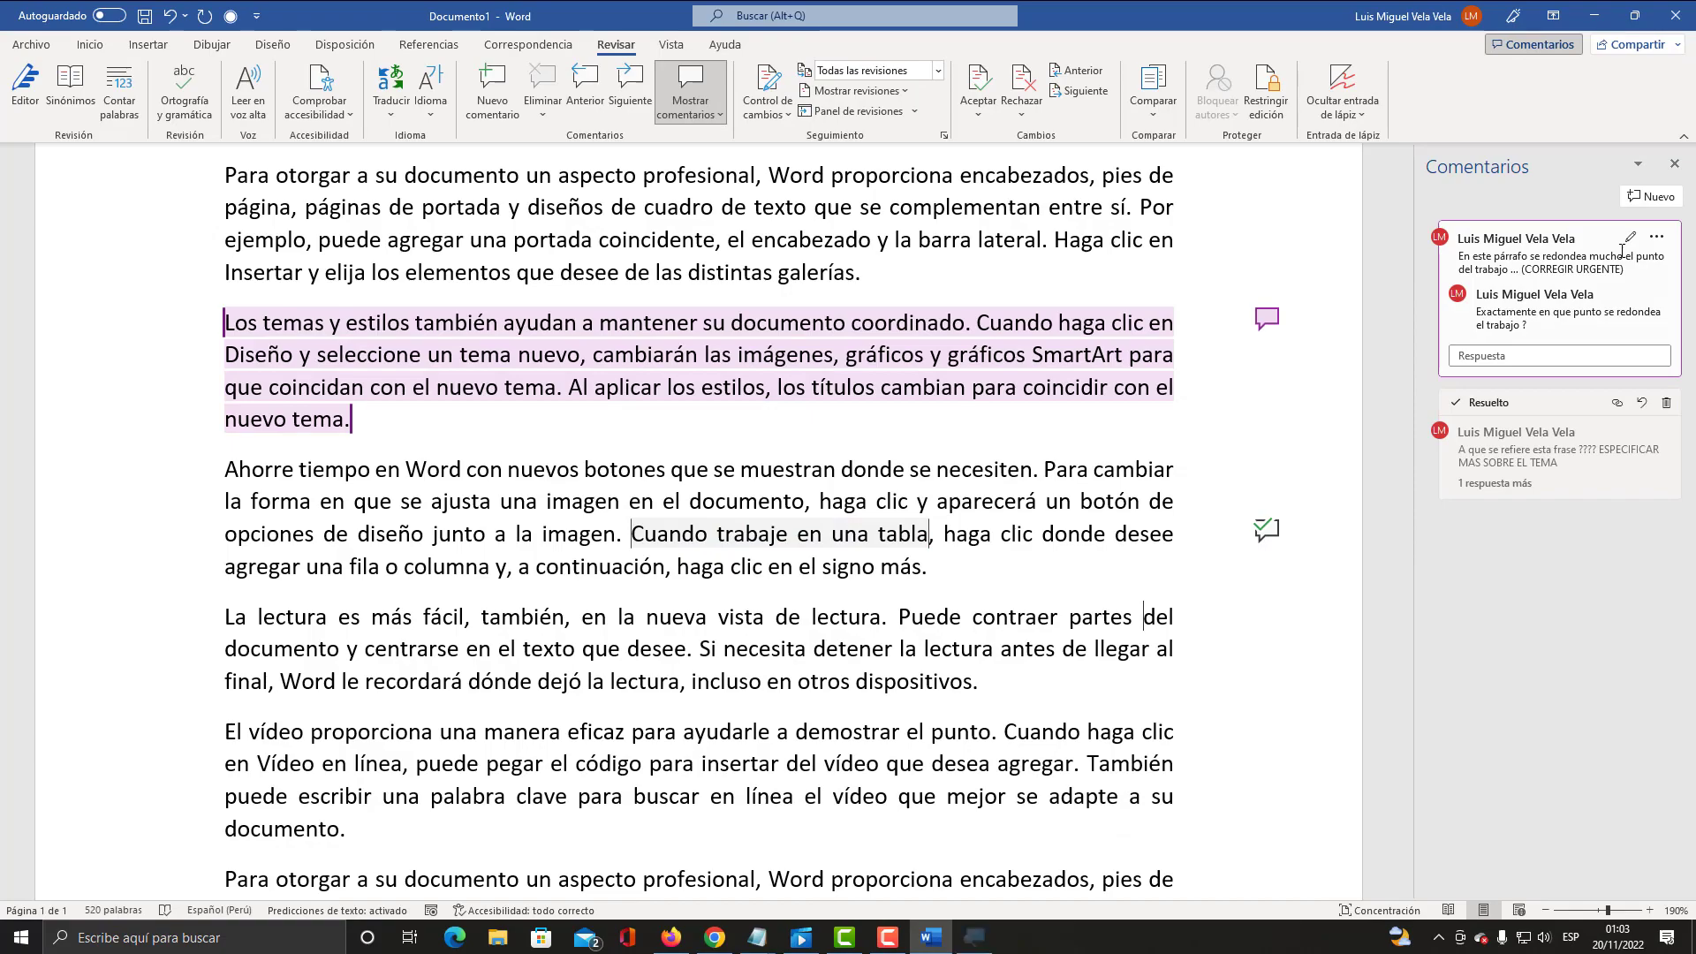
key(super+plus)
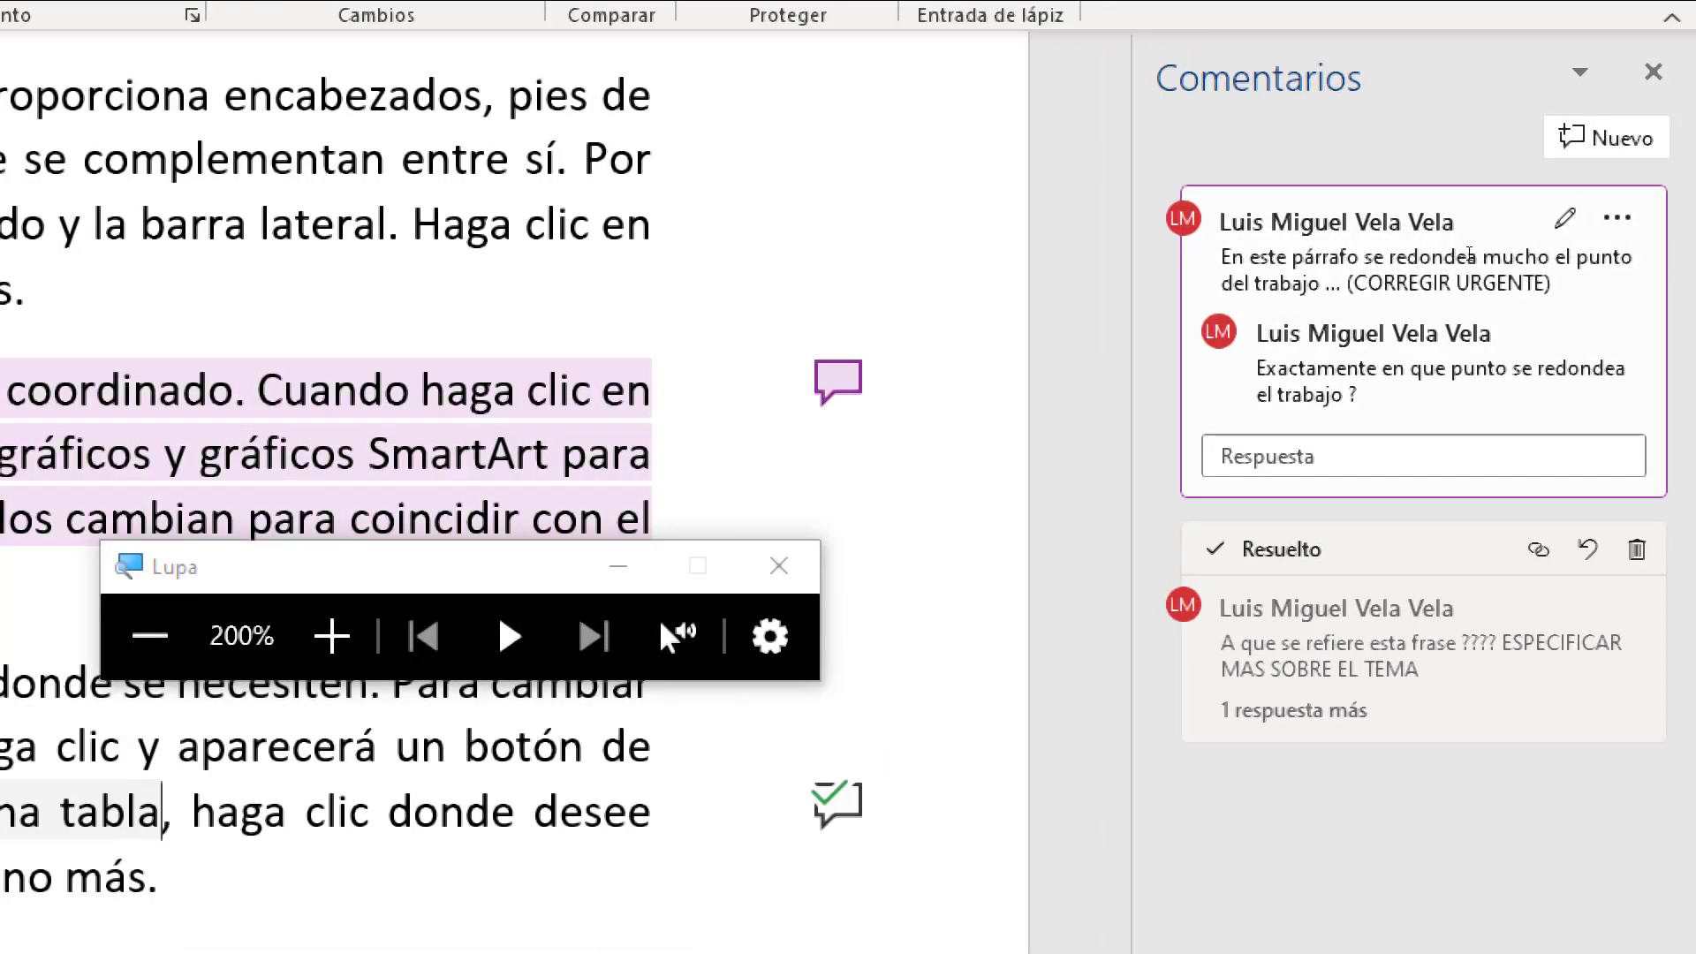
click(1464, 255)
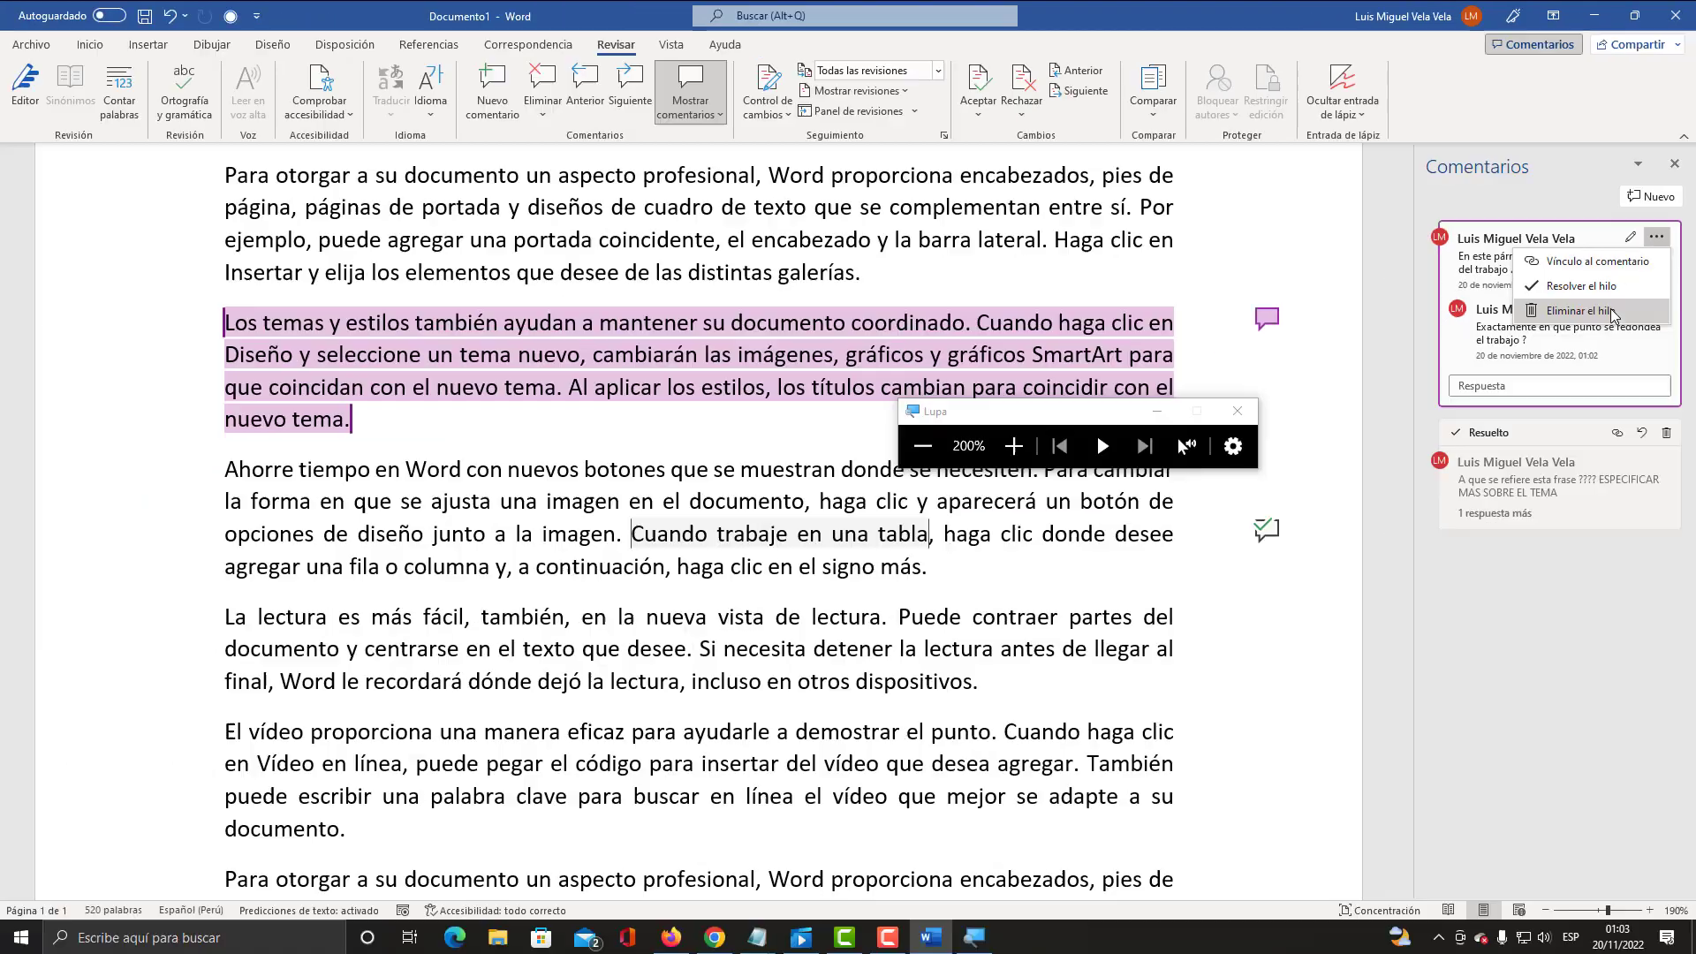
click(1615, 366)
Step: Select the 'Para otorgar a su documento' paragraph and post the comment 'Mejorar este párrafo'
scroll(899, 684, up, 2)
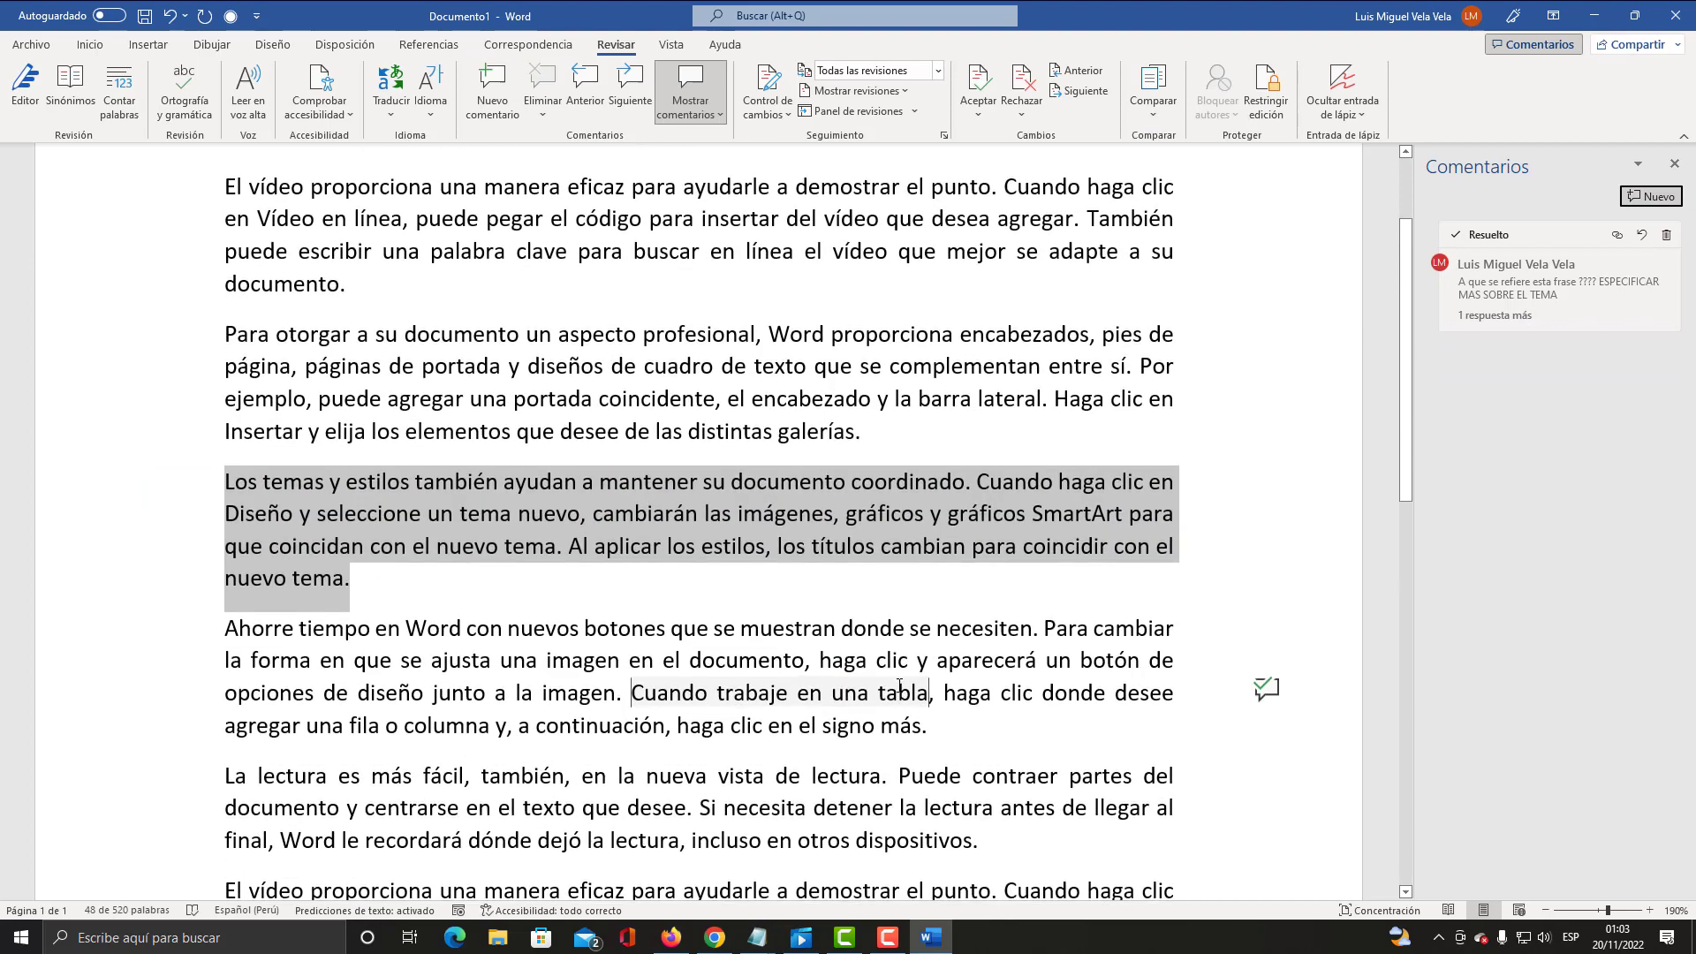
scroll(879, 610, down, 6)
scroll(863, 545, down, 1)
drag(869, 494, 224, 397)
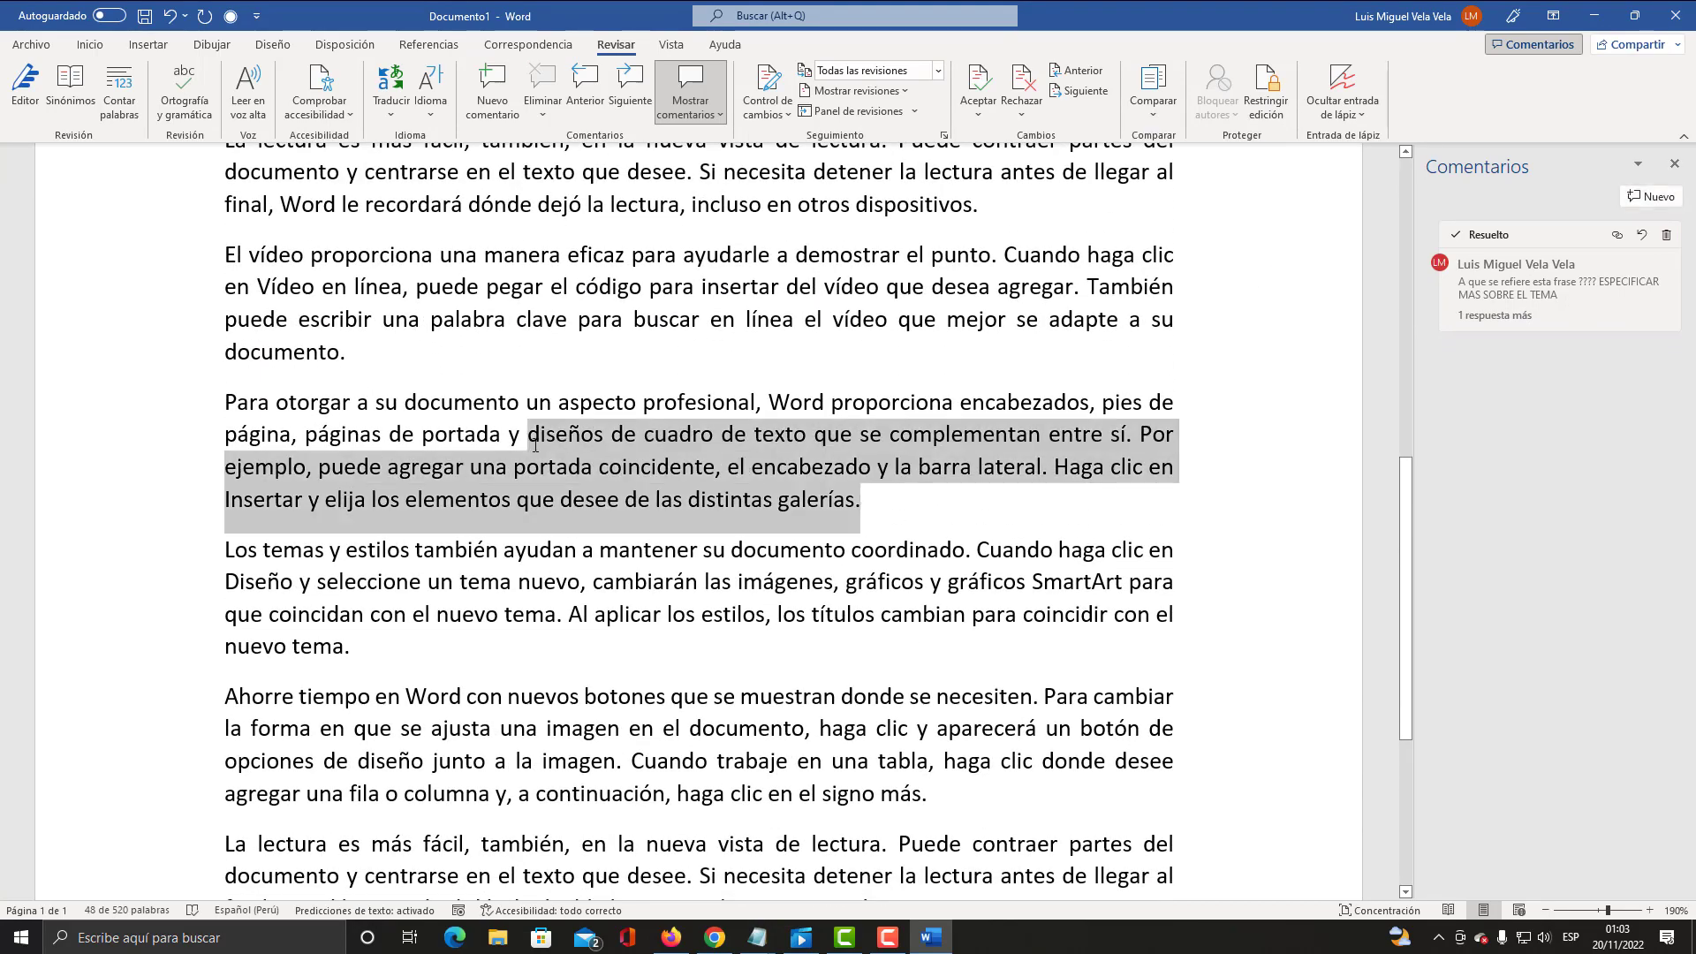
click(492, 93)
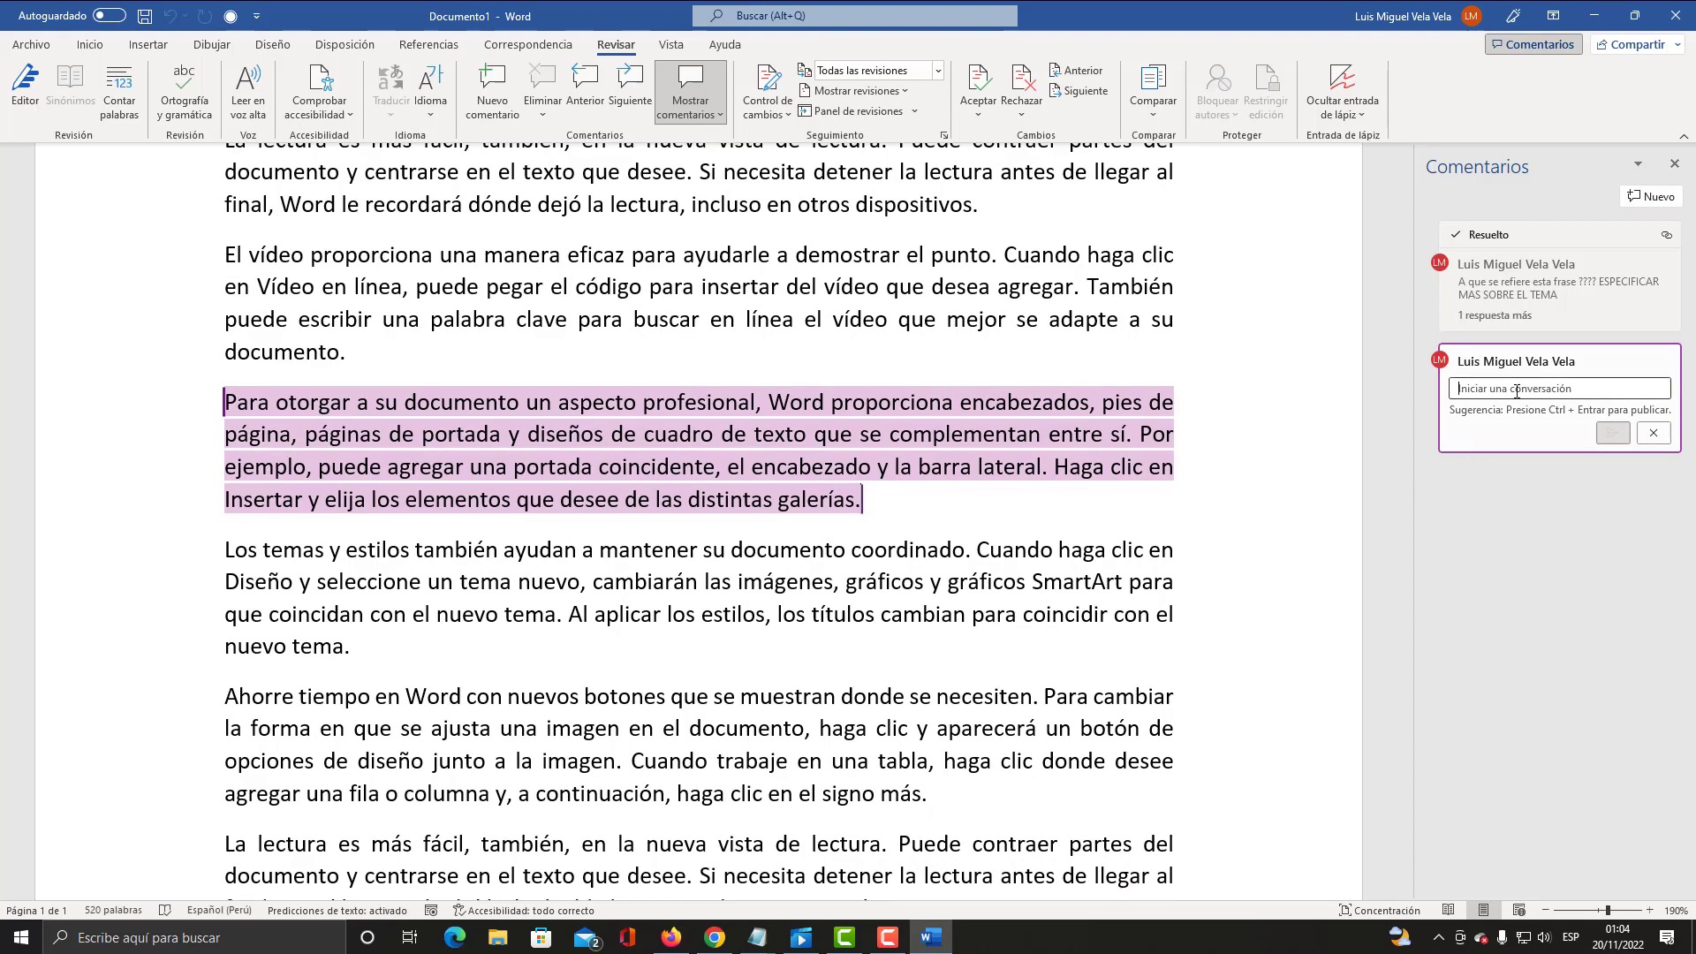
key(super+plus)
text(M)
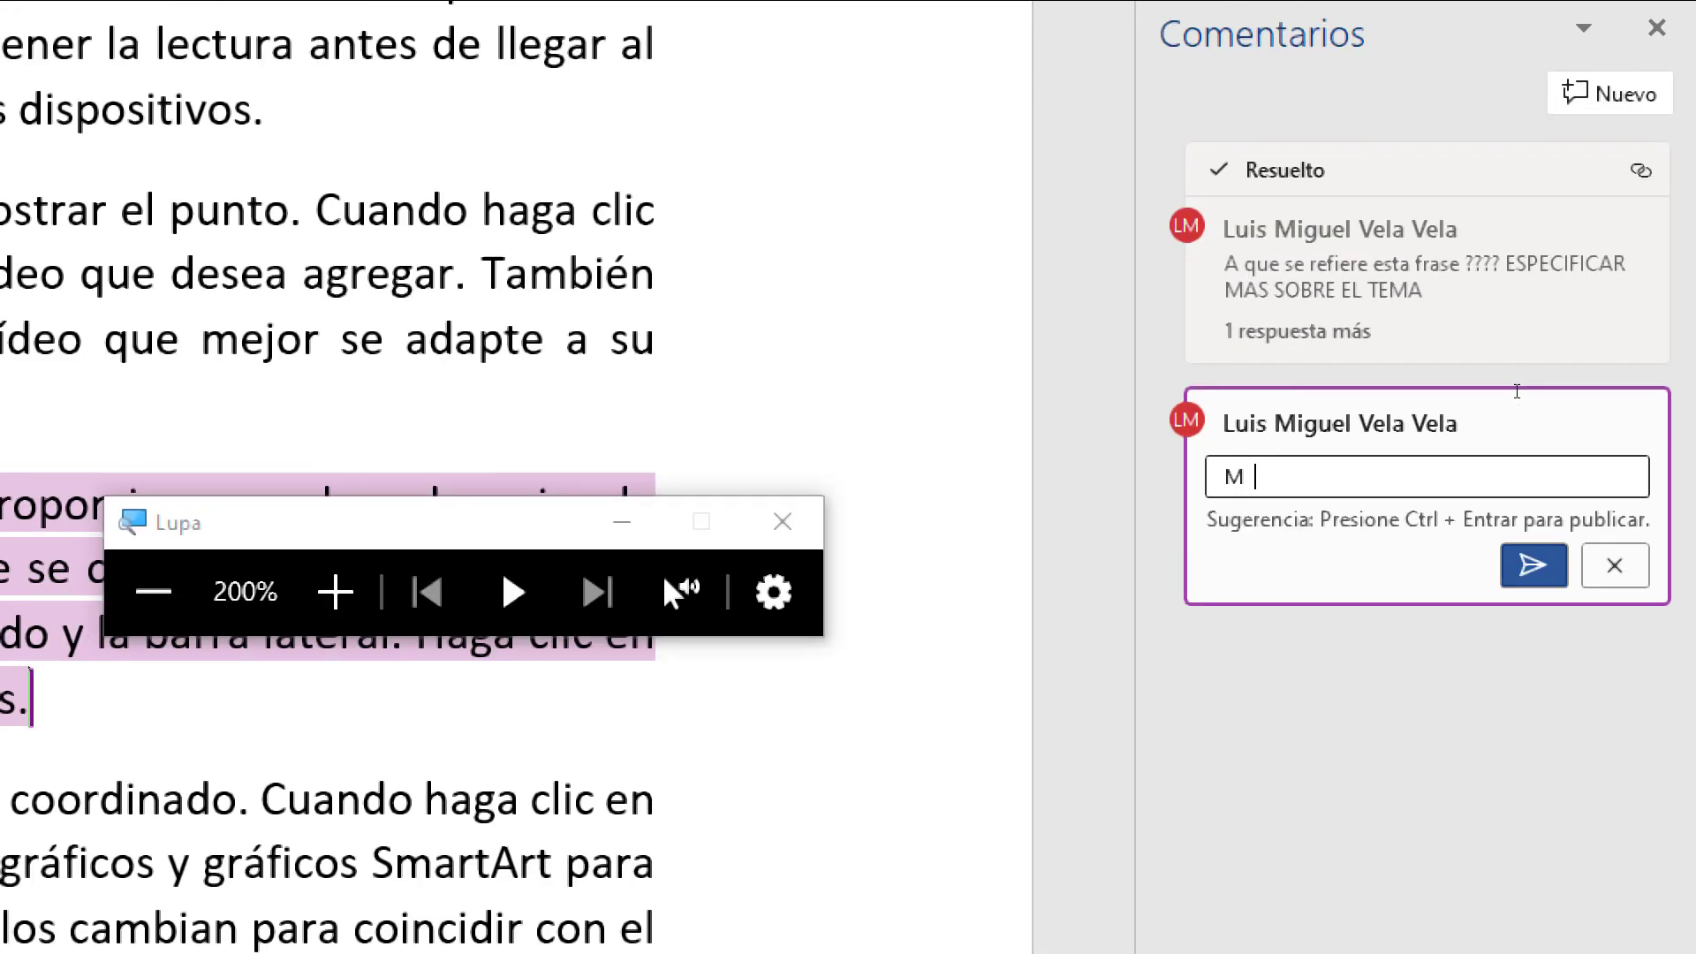
text(ejora r)
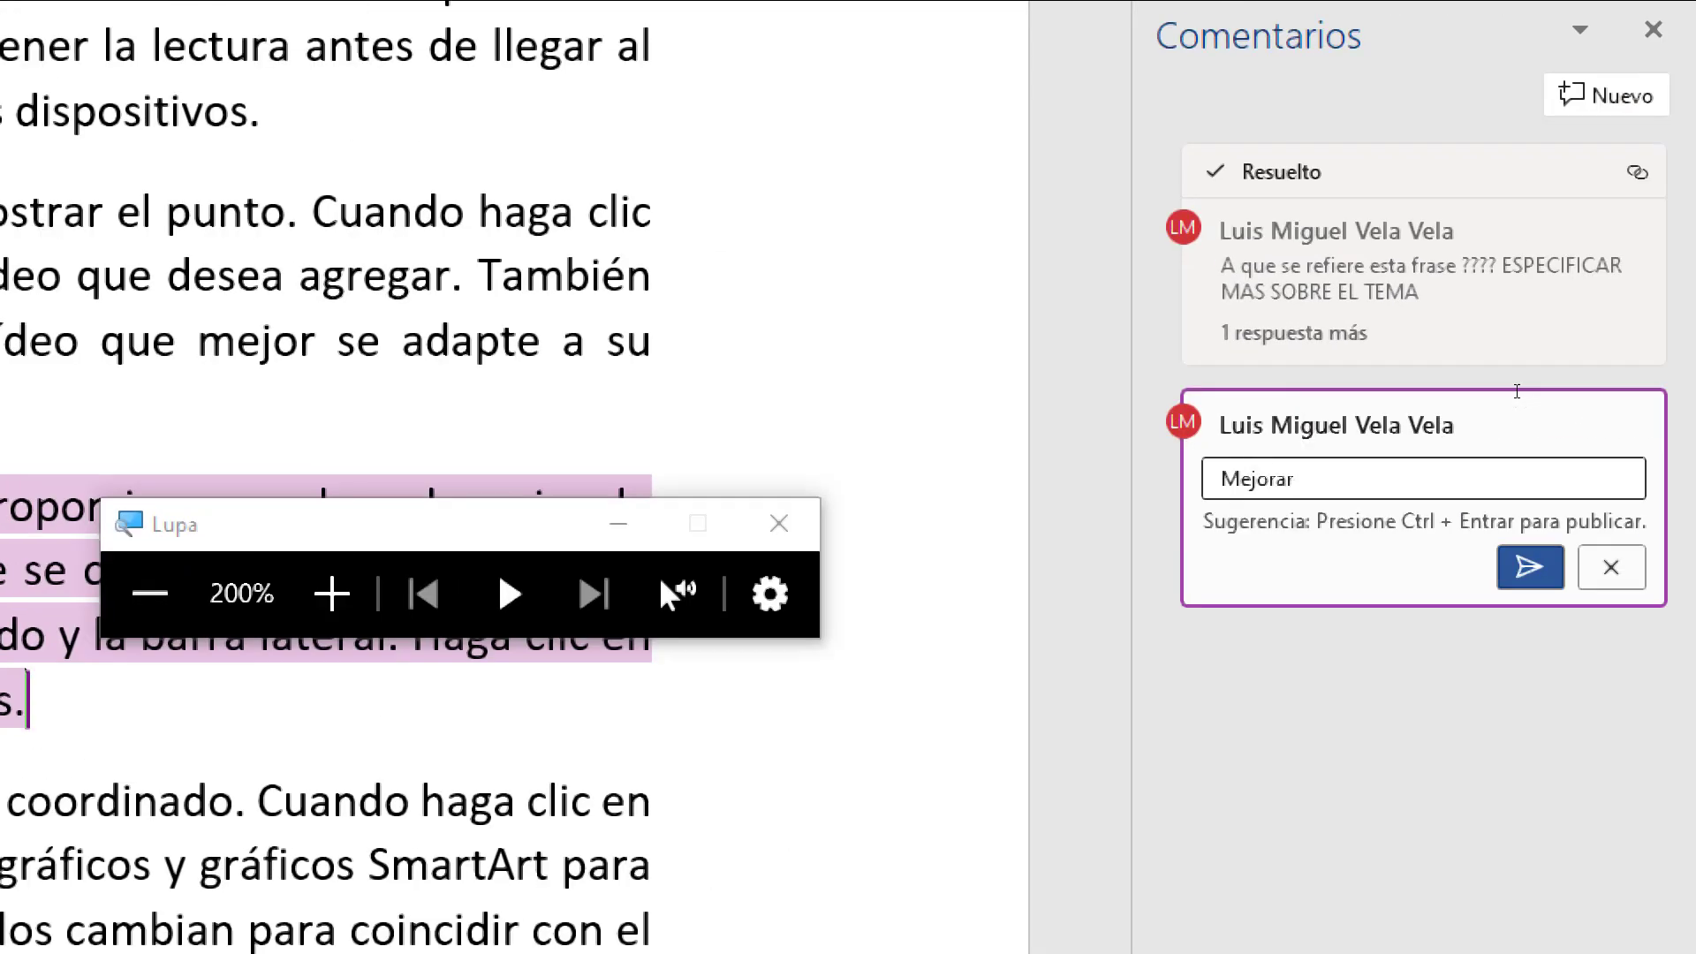
text(esta fra)
key(BackSpace)
key(BackSpace)
key(BackSpace)
key(BackSpace)
text(e p)
text(árrafo)
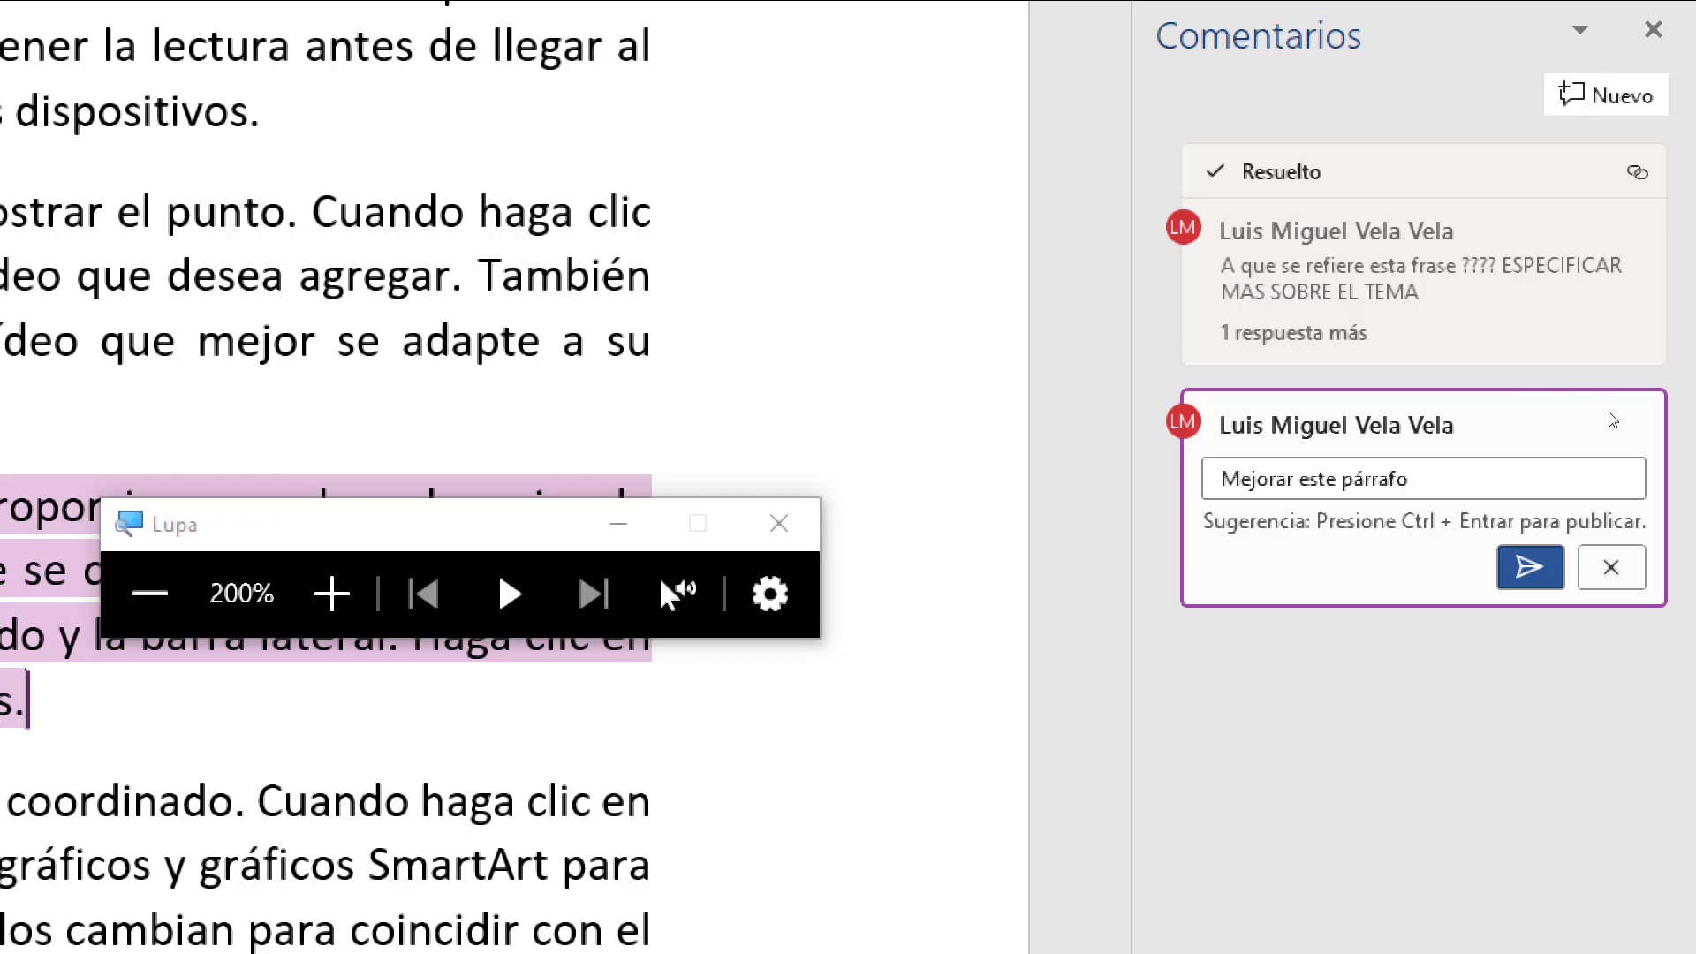
key(ctrl+Return)
key(super+Escape)
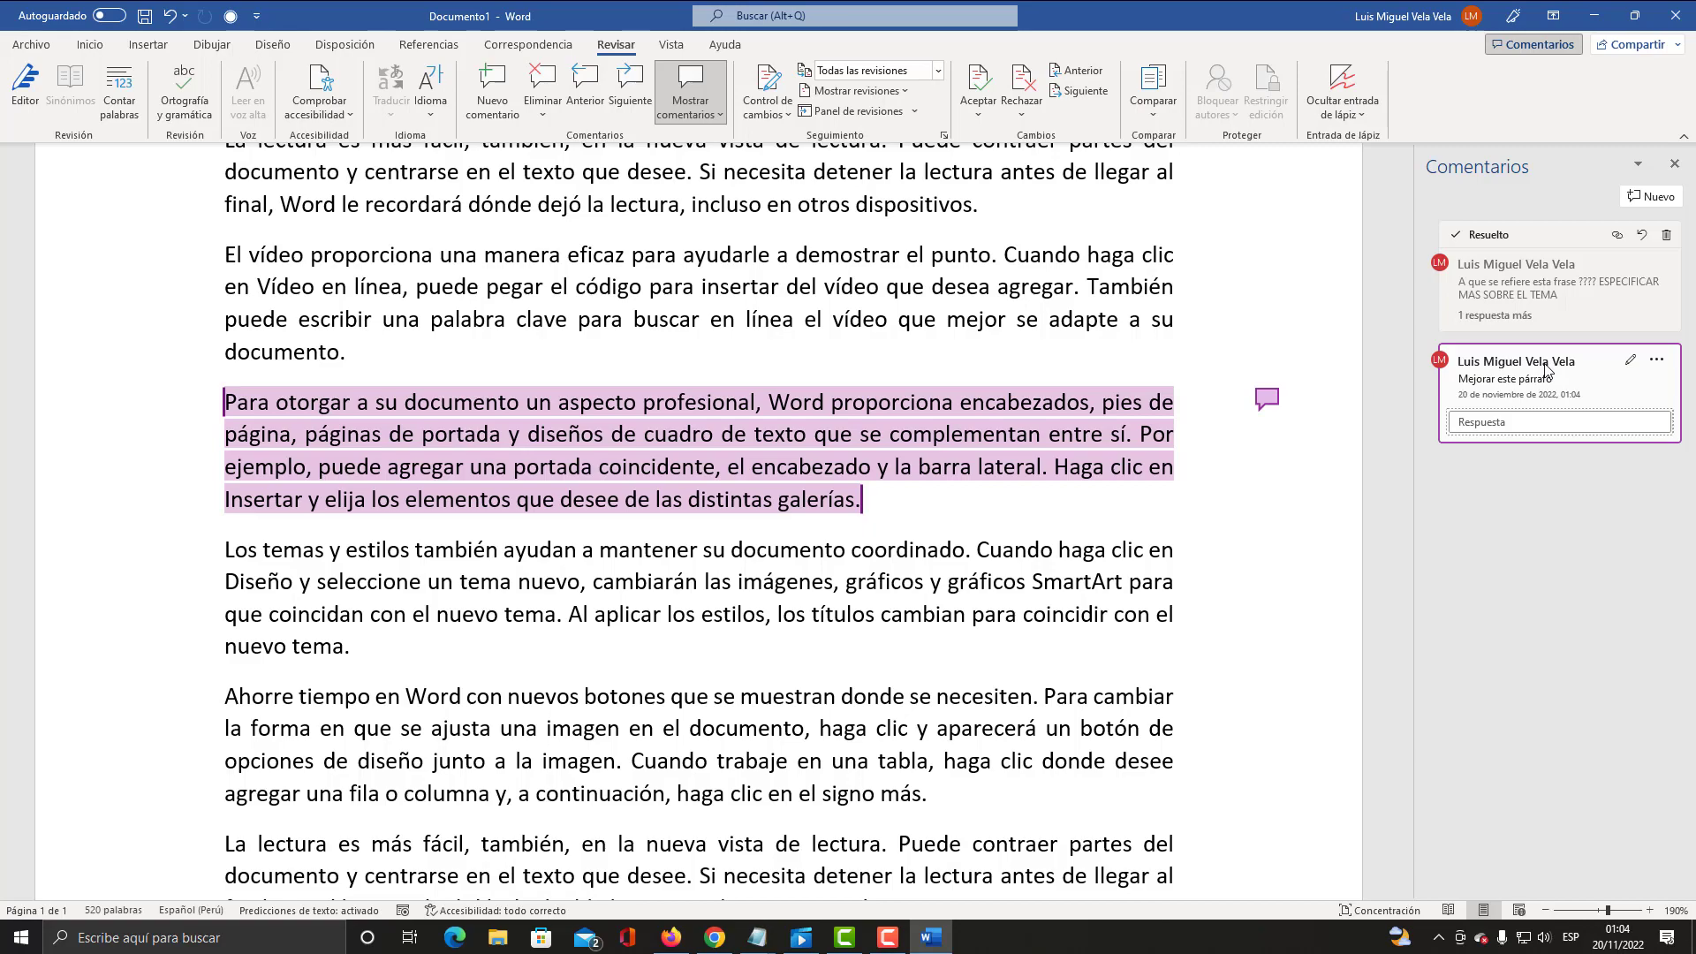
Step: Post a '....' reply under the 'Mejorar este párrafo' comment
key(super+plus)
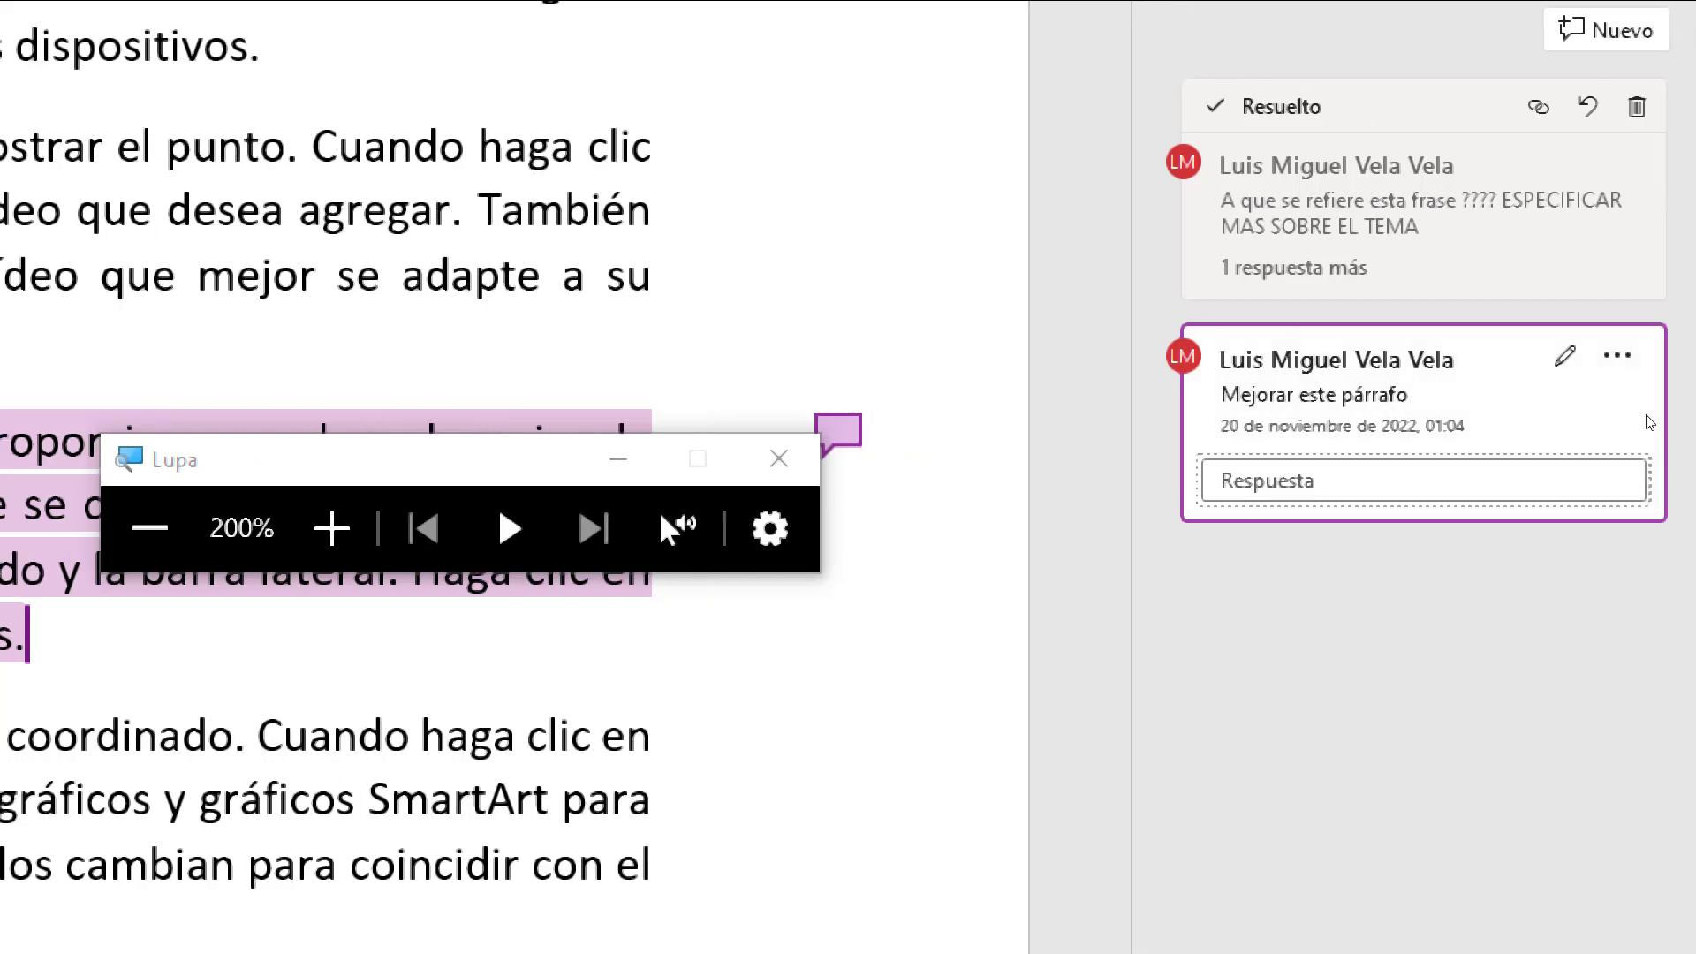
click(1538, 477)
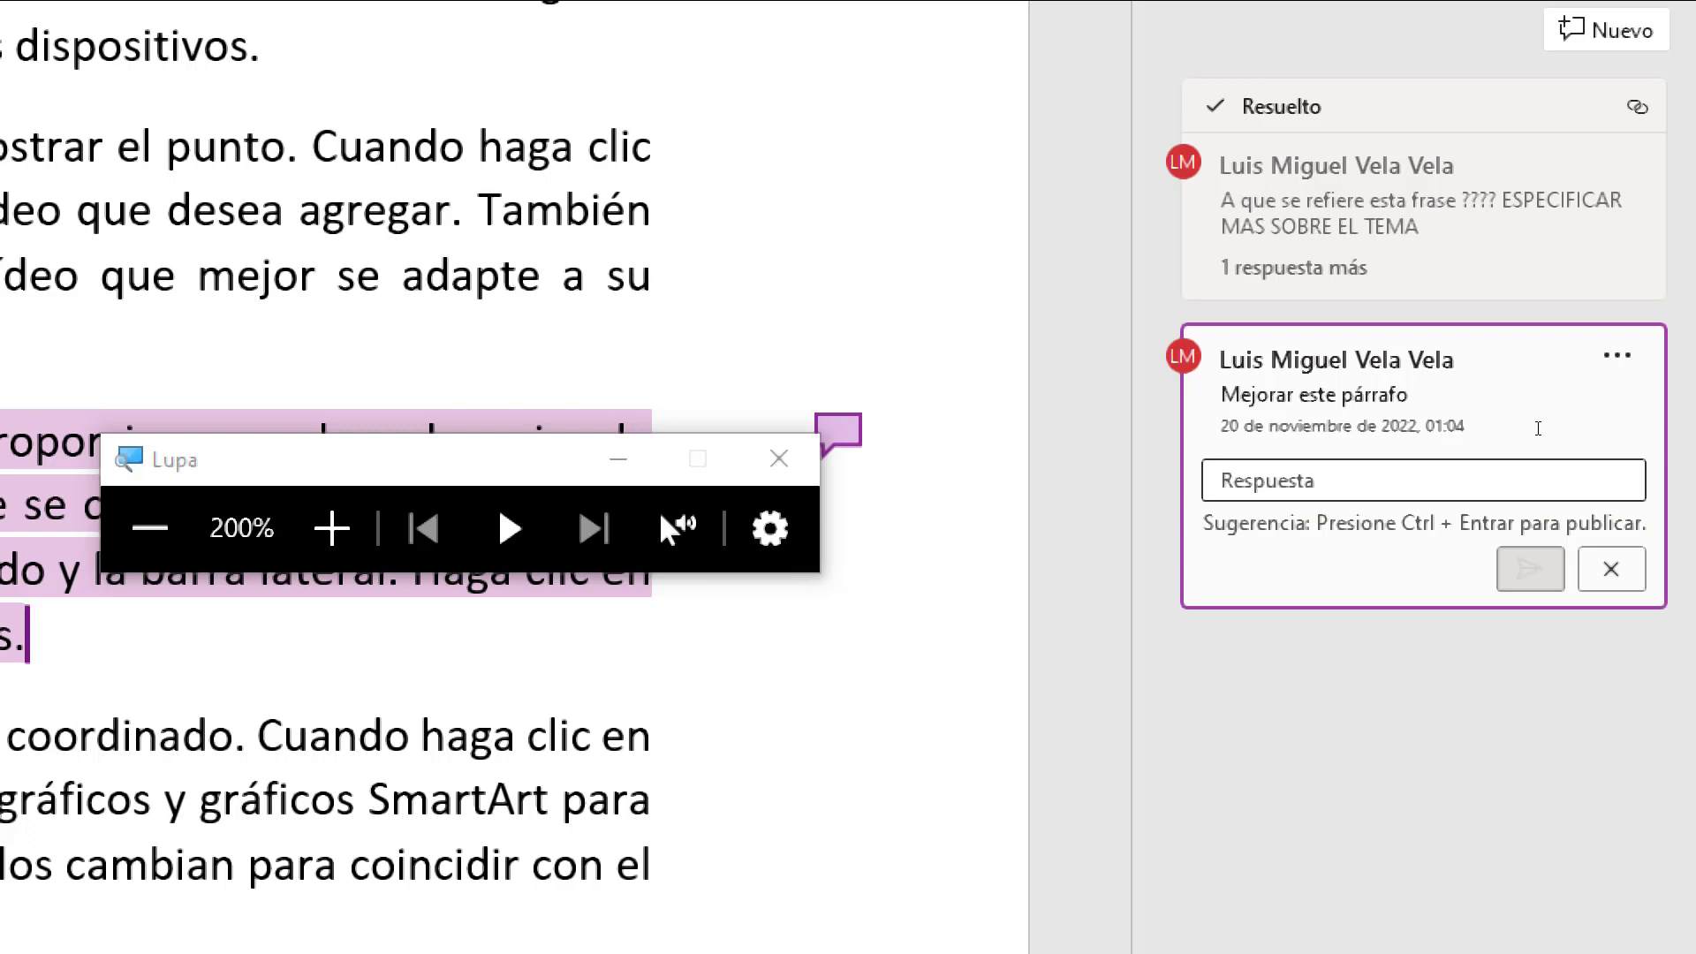
text(....)
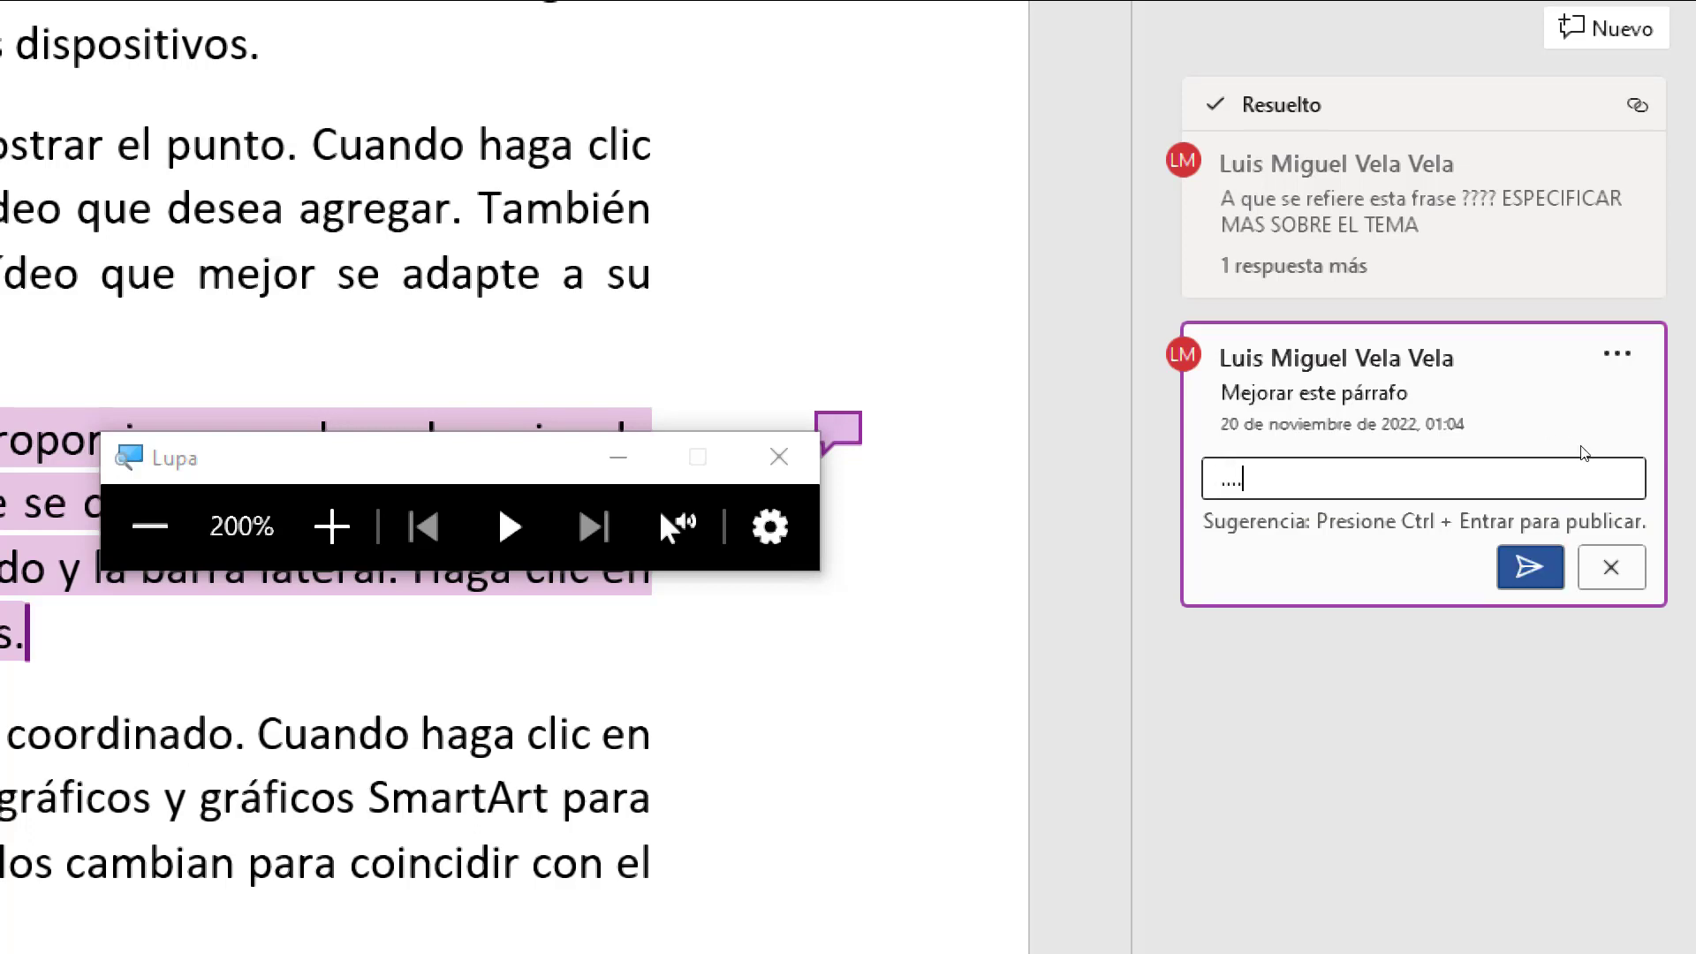
text(.)
key(ctrl+Return)
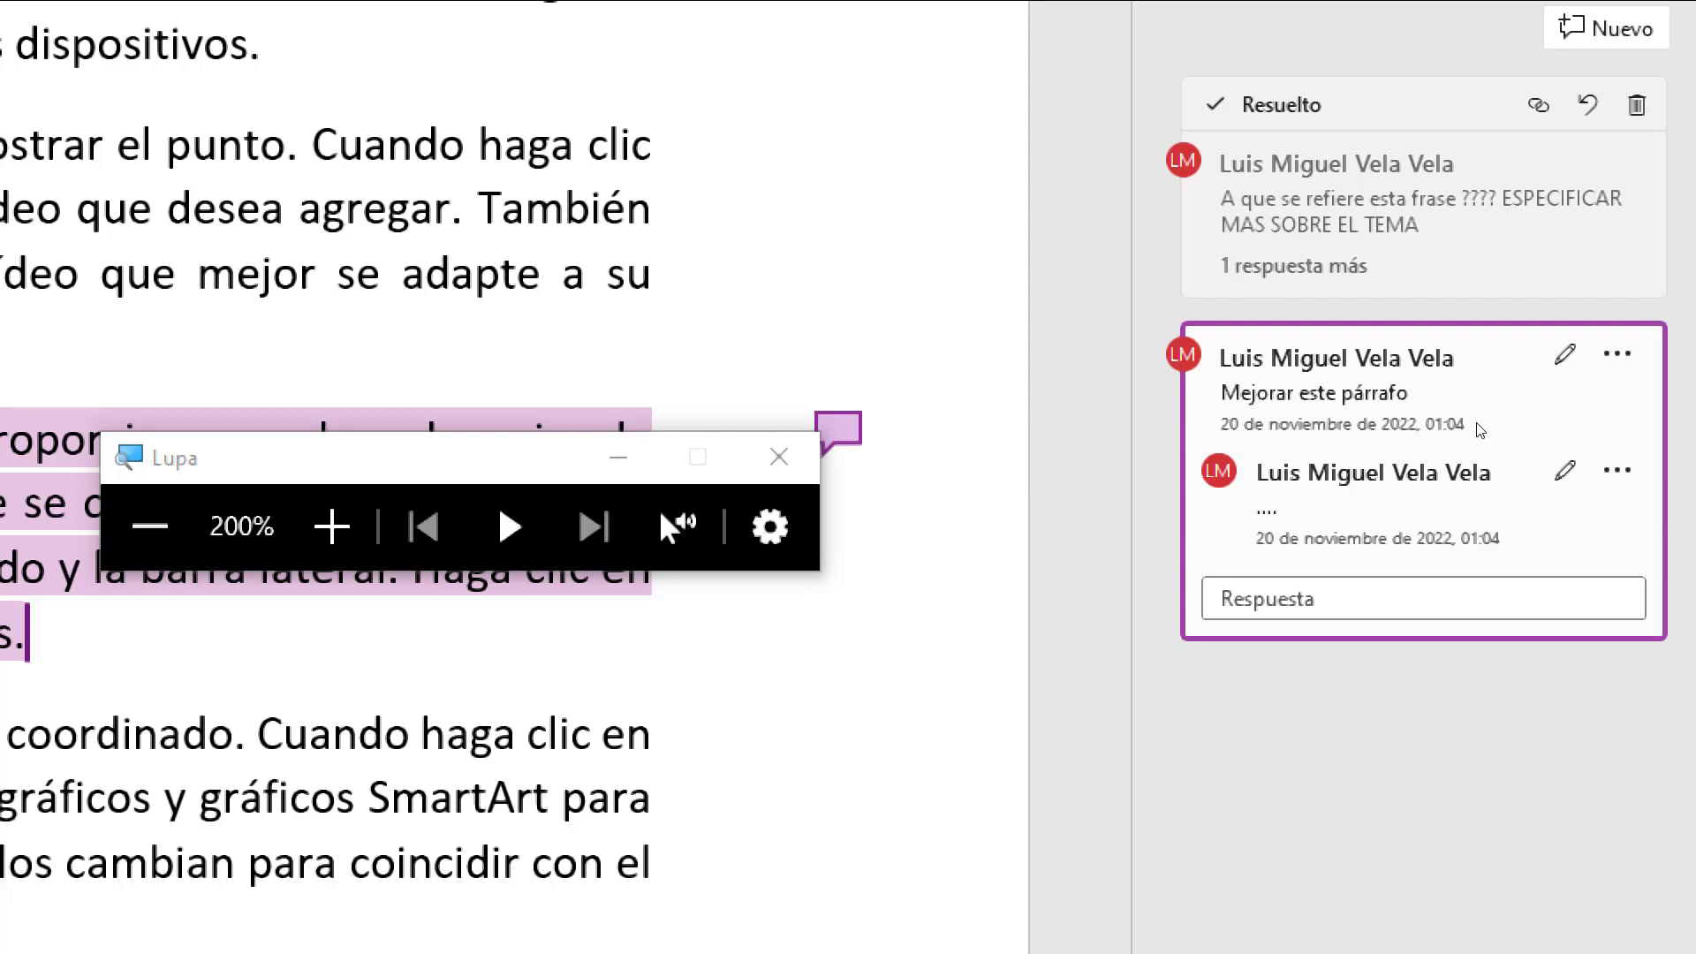
key(super+Escape)
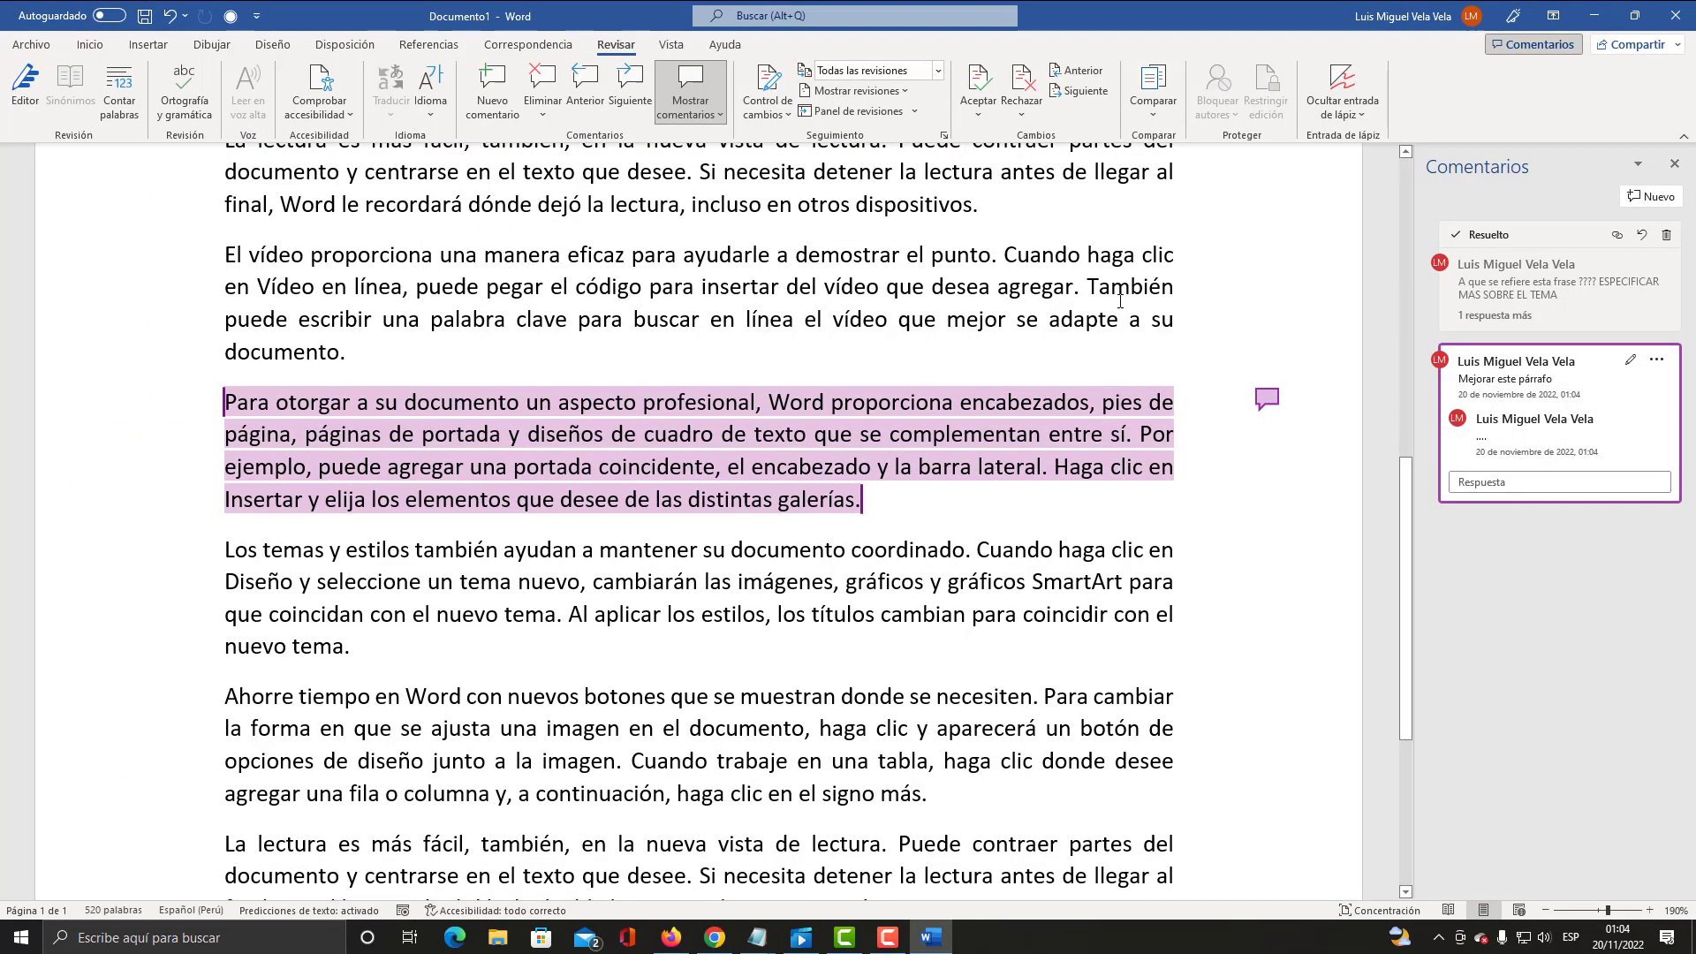
scroll(1019, 602, up, 10)
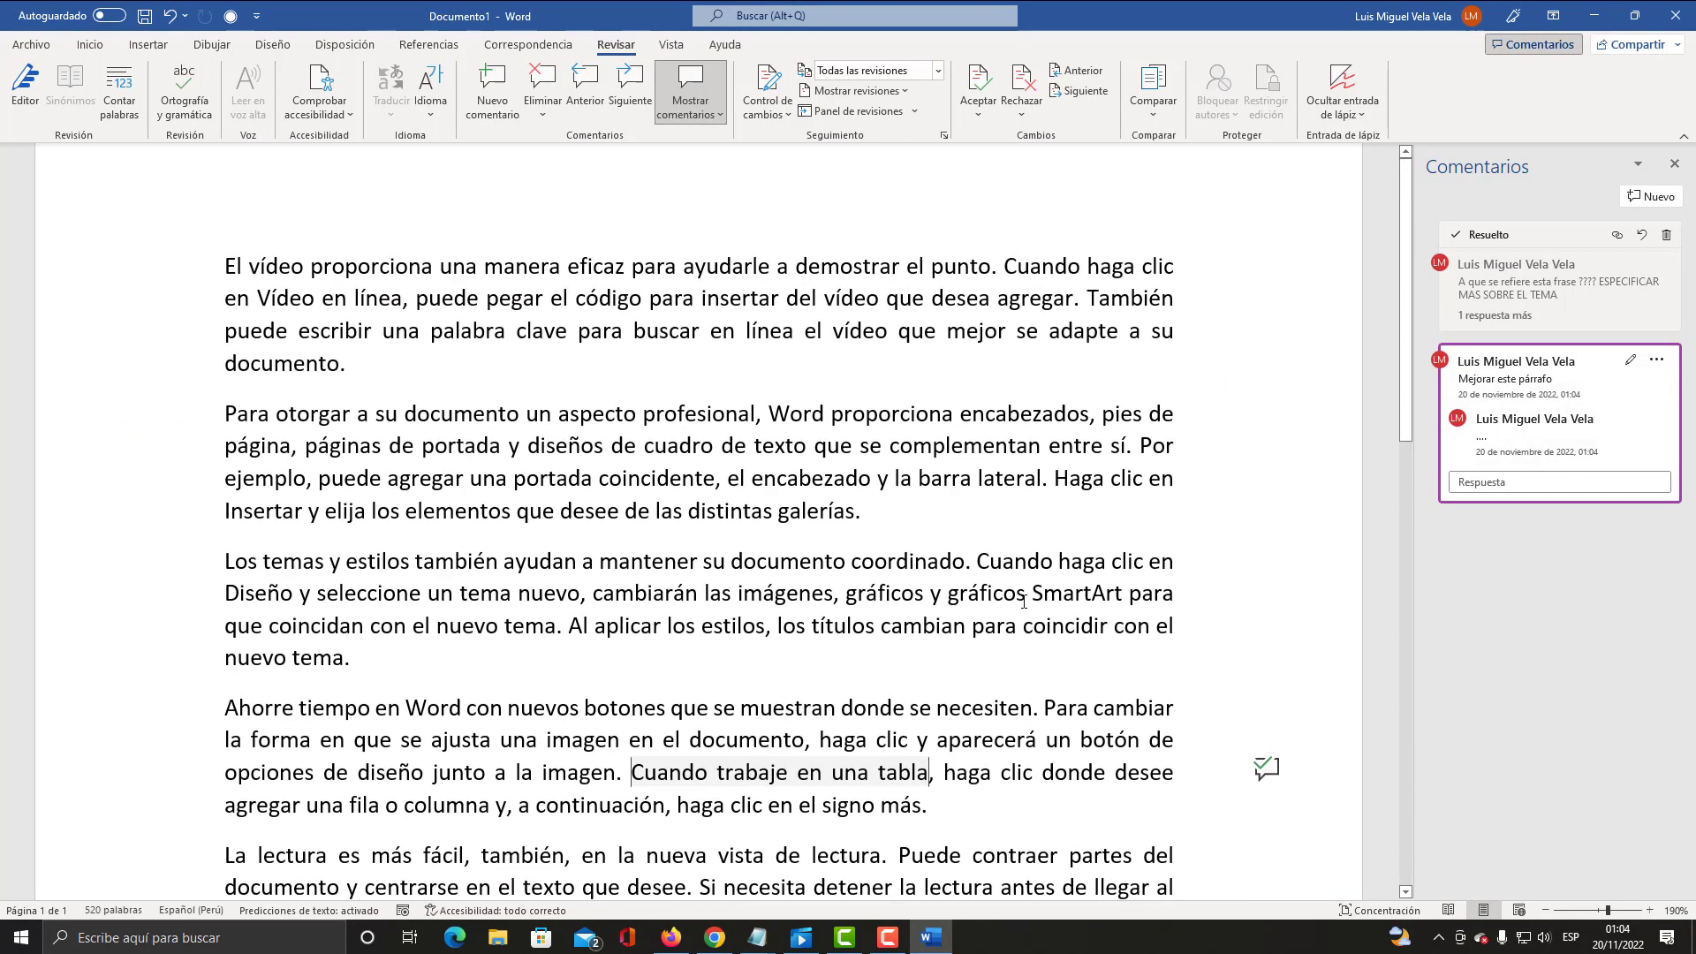